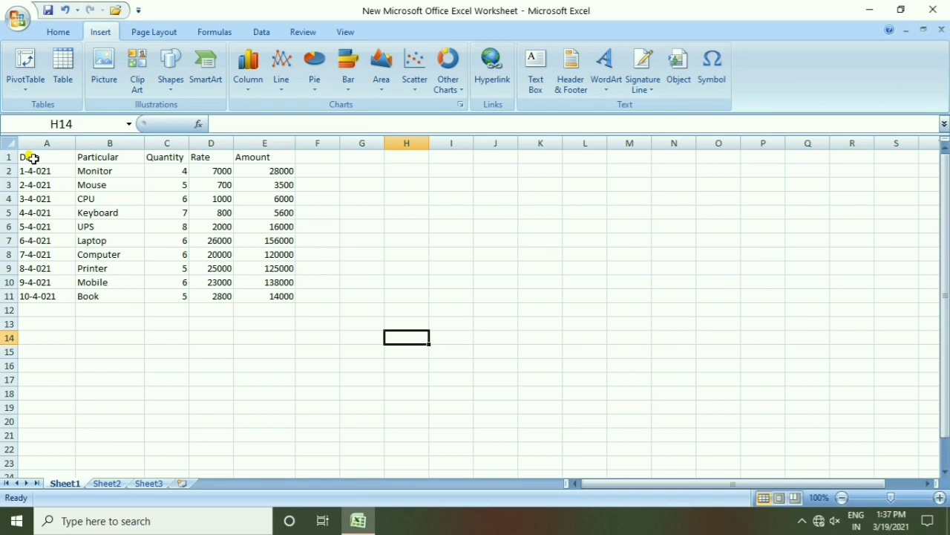
Build an empty PivotTable from the sales table A1:E11, placed at cell P8 on Sheet1
{"action": "left_click_drag", "start_coordinate": [33, 158], "coordinate": [52, 254]}
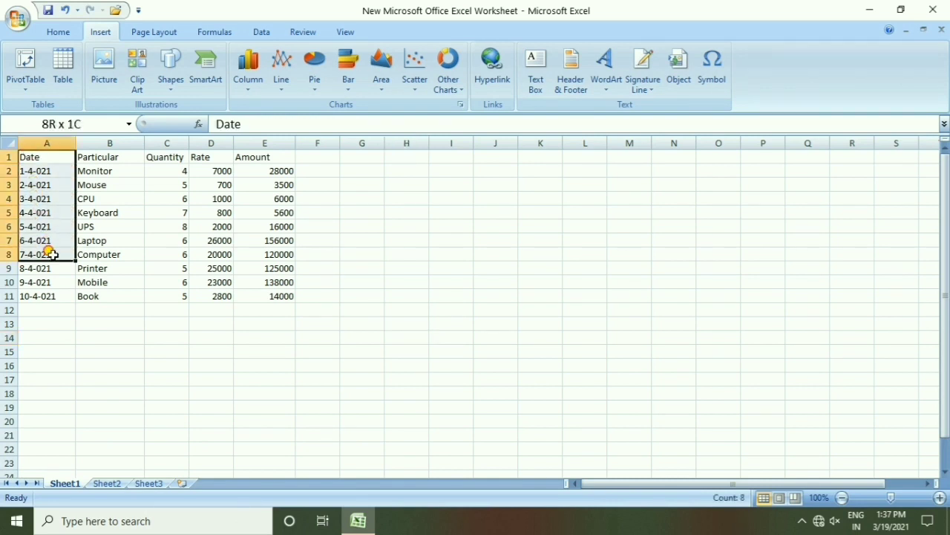
{"action": "mouse_move", "coordinate": [52, 254]}
{"action": "left_mouse_down"}
{"action": "mouse_move", "coordinate": [268, 306]}
{"action": "mouse_move", "coordinate": [271, 297]}
{"action": "left_mouse_up"}
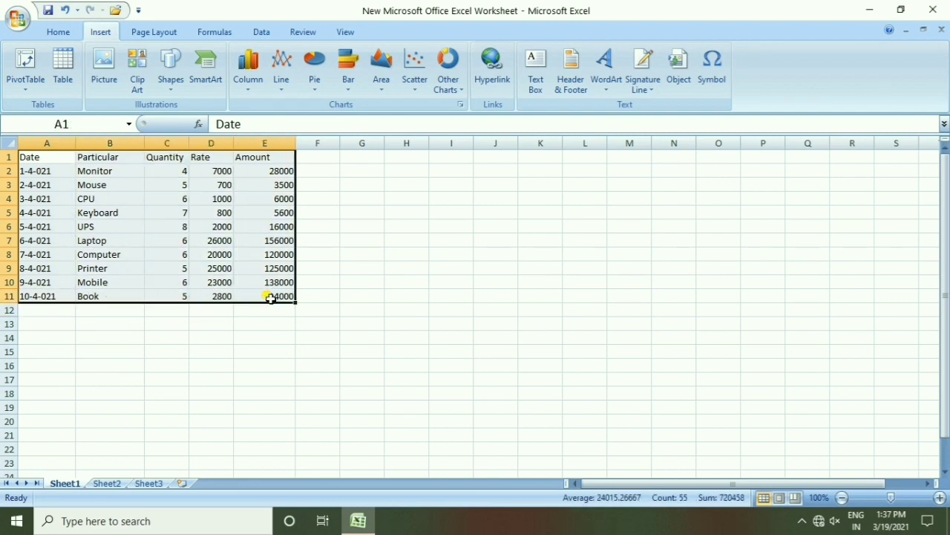
{"action": "left_click", "coordinate": [33, 91]}
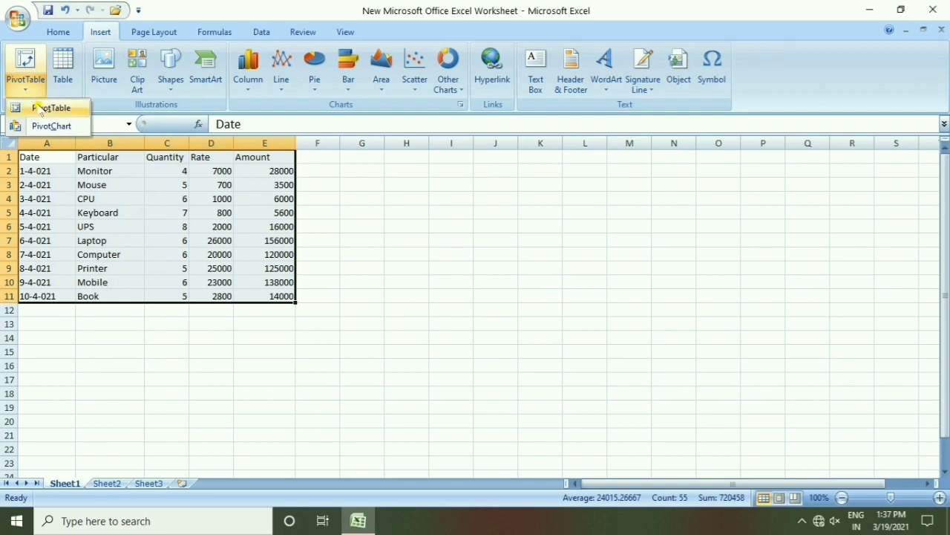
{"action": "left_click", "coordinate": [42, 109]}
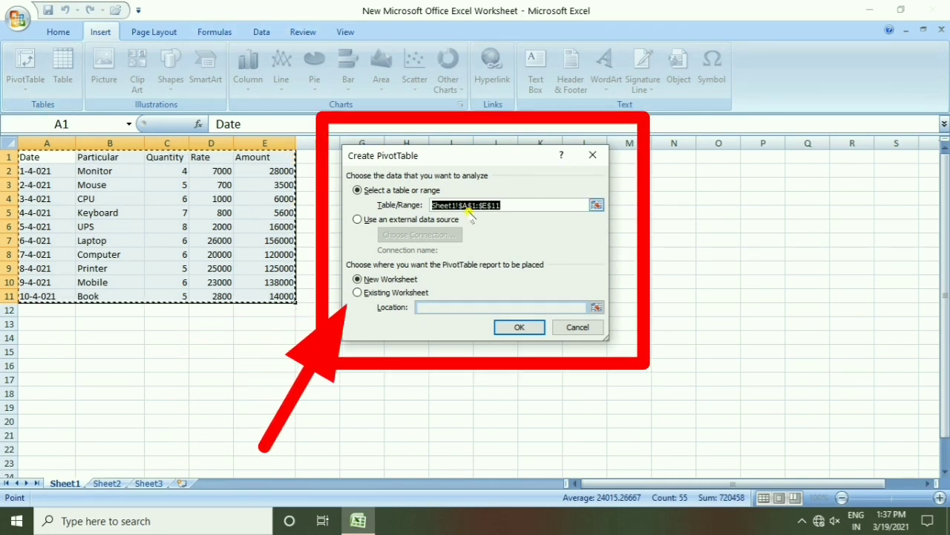
{"action": "left_click", "coordinate": [358, 292]}
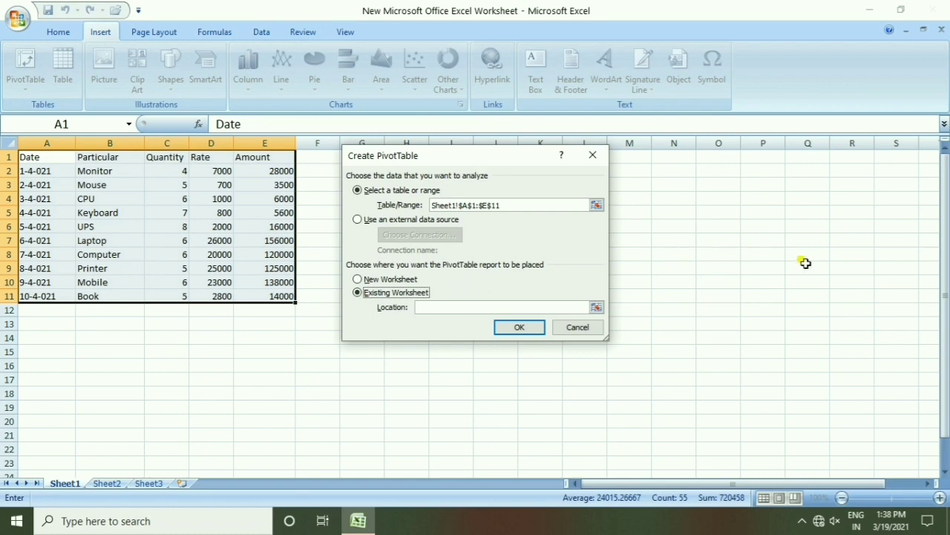
{"action": "left_click", "coordinate": [764, 253]}
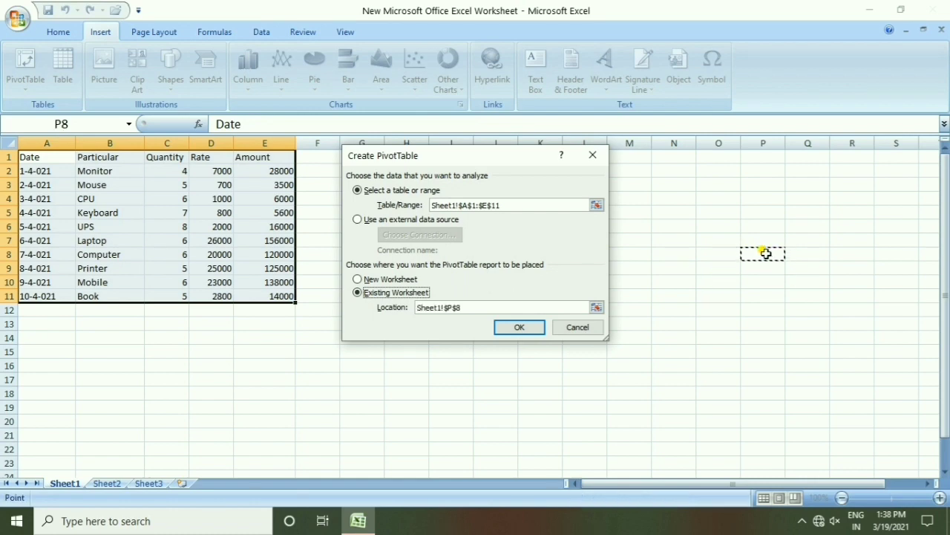
{"action": "left_click", "coordinate": [518, 327]}
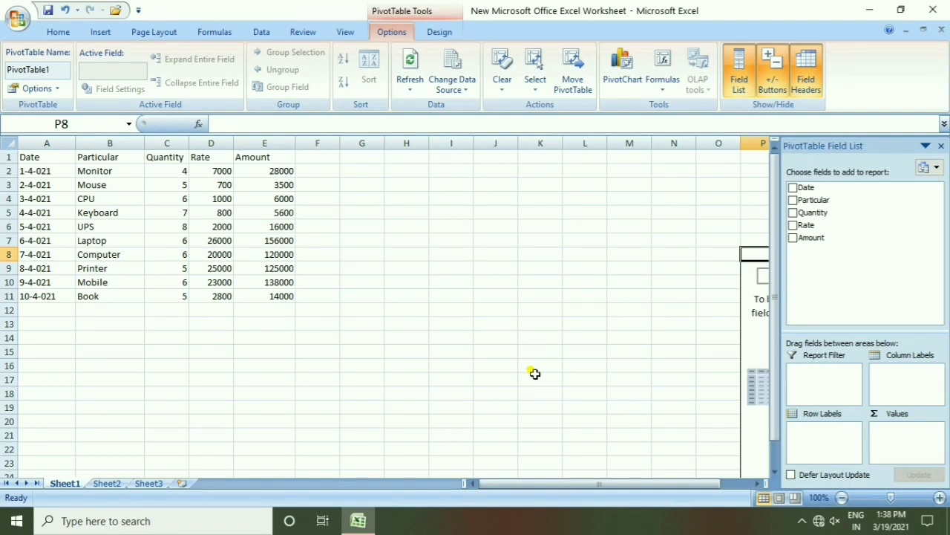
Put the Date field in the Report Filter area so P6 reads Date (All)
{"action": "left_click_drag", "start_coordinate": [576, 484], "coordinate": [668, 484]}
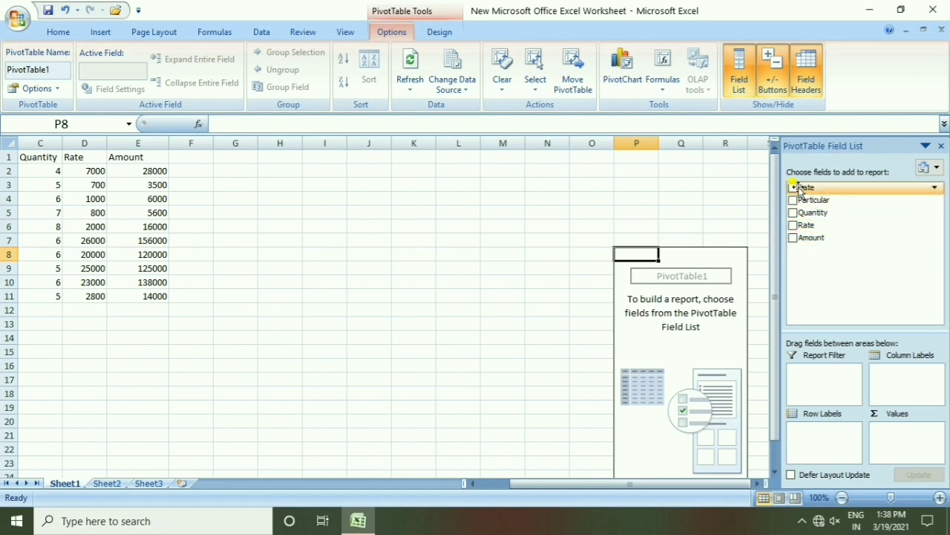
{"action": "left_click_drag", "start_coordinate": [800, 191], "coordinate": [810, 382]}
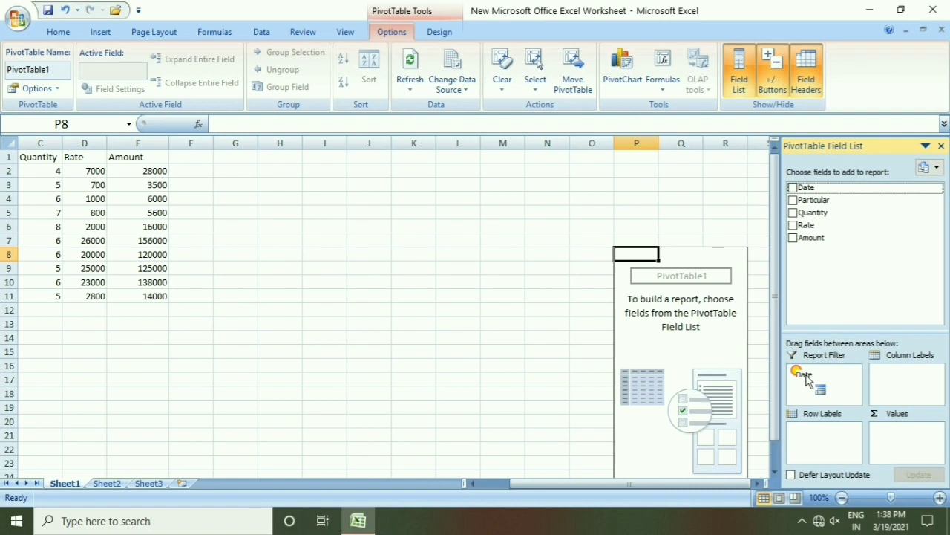
{"action": "left_click_drag", "start_coordinate": [809, 382], "coordinate": [806, 190]}
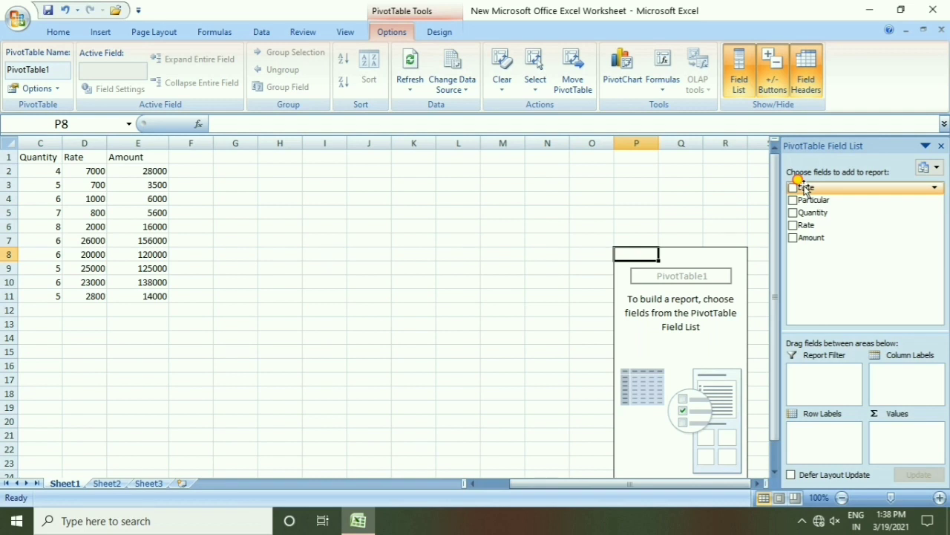
{"action": "left_click_drag", "start_coordinate": [807, 190], "coordinate": [811, 378]}
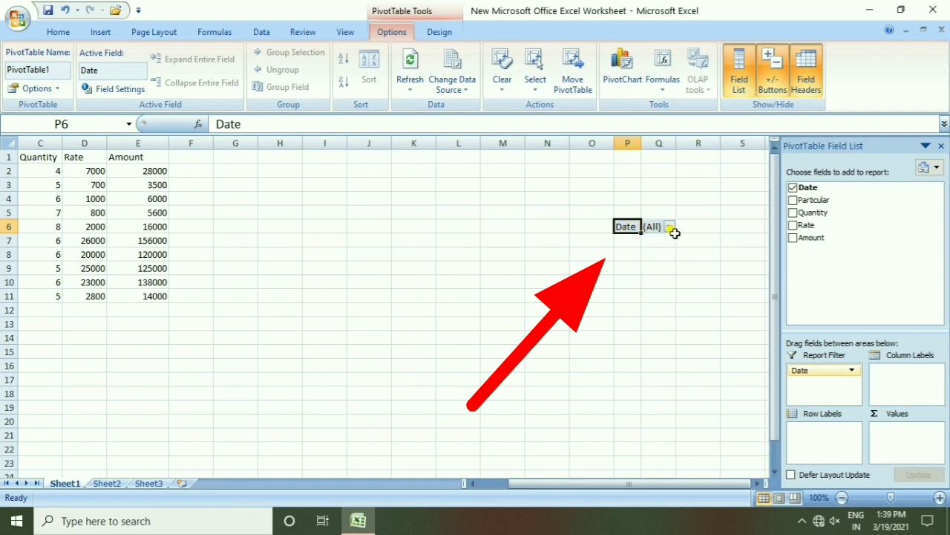
Check the Date filter list, then add Particular, Quantity, Rate and Amount as report filters
{"action": "left_click", "coordinate": [670, 227]}
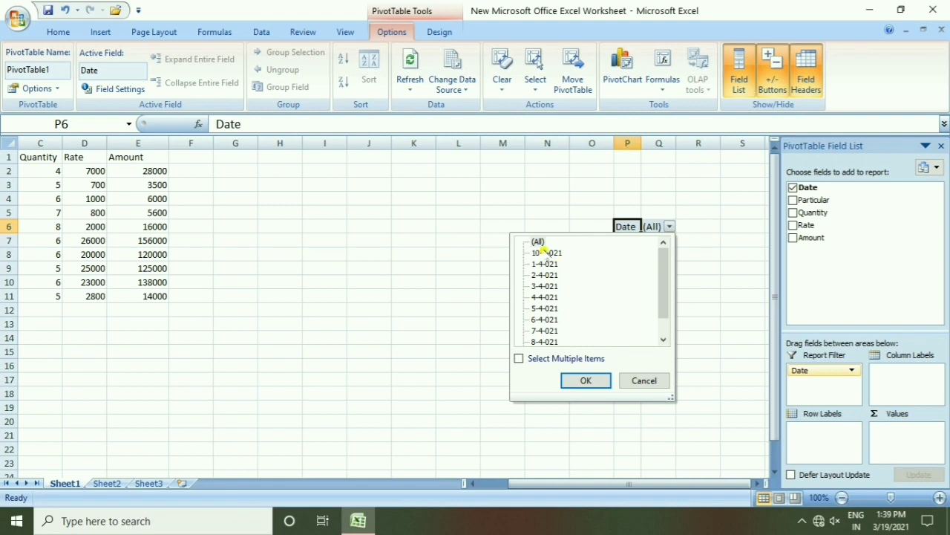
{"action": "left_click", "coordinate": [671, 197]}
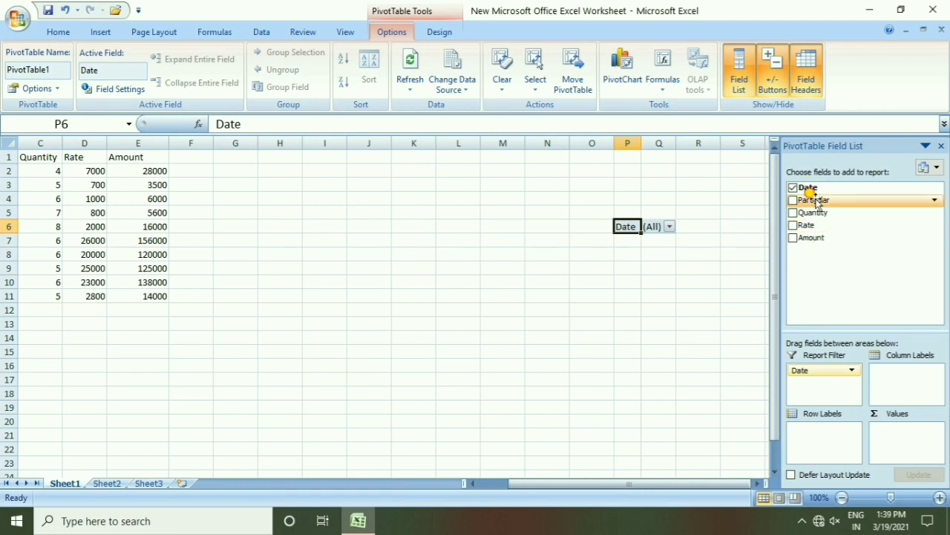
{"action": "left_click_drag", "start_coordinate": [815, 200], "coordinate": [817, 383]}
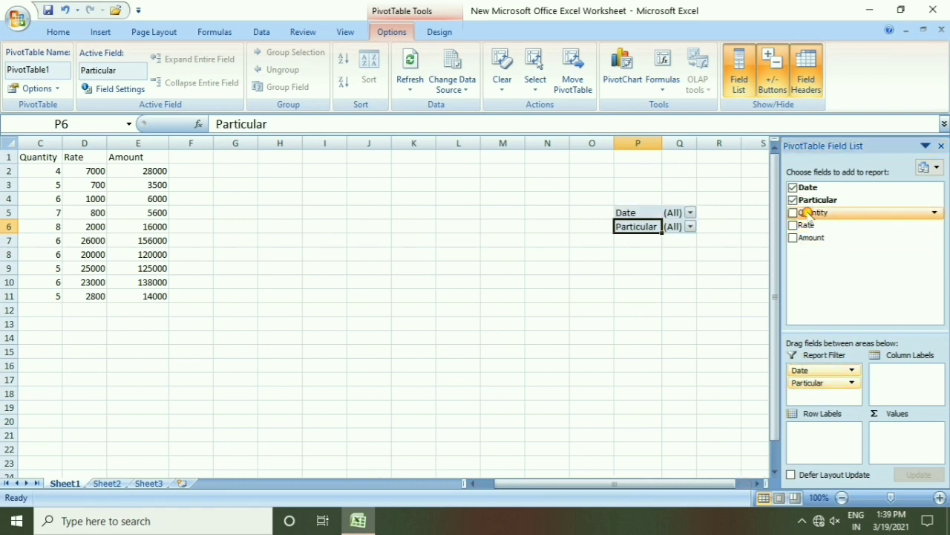
{"action": "mouse_move", "coordinate": [808, 213]}
{"action": "left_mouse_down"}
{"action": "mouse_move", "coordinate": [837, 395]}
{"action": "mouse_move", "coordinate": [816, 393]}
{"action": "left_mouse_up"}
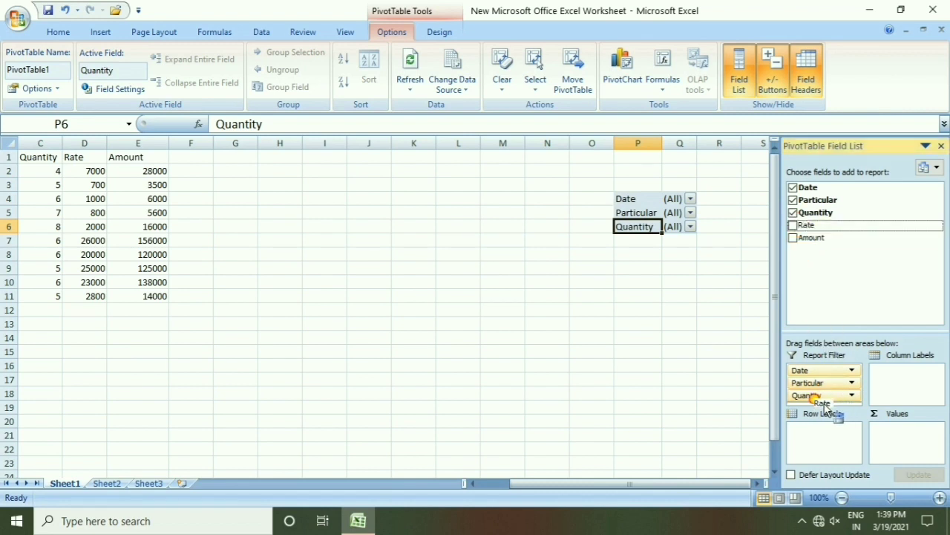
{"action": "left_click_drag", "start_coordinate": [805, 227], "coordinate": [812, 406]}
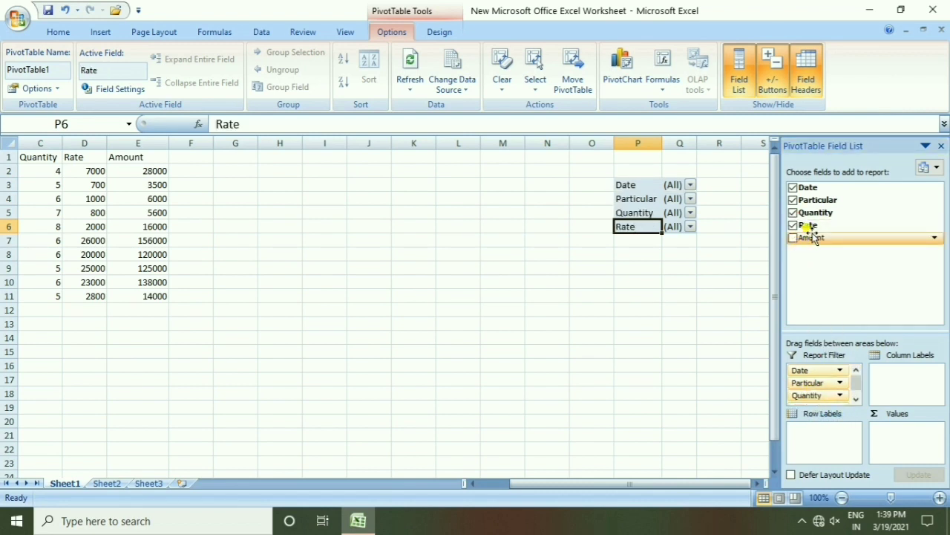
{"action": "mouse_move", "coordinate": [807, 237]}
{"action": "left_mouse_down"}
{"action": "mouse_move", "coordinate": [837, 396]}
{"action": "mouse_move", "coordinate": [817, 402]}
{"action": "left_mouse_up"}
Inspect the Amount formula in row 4, then review the Date and Particular filter lists unchanged
{"action": "left_click", "coordinate": [573, 254]}
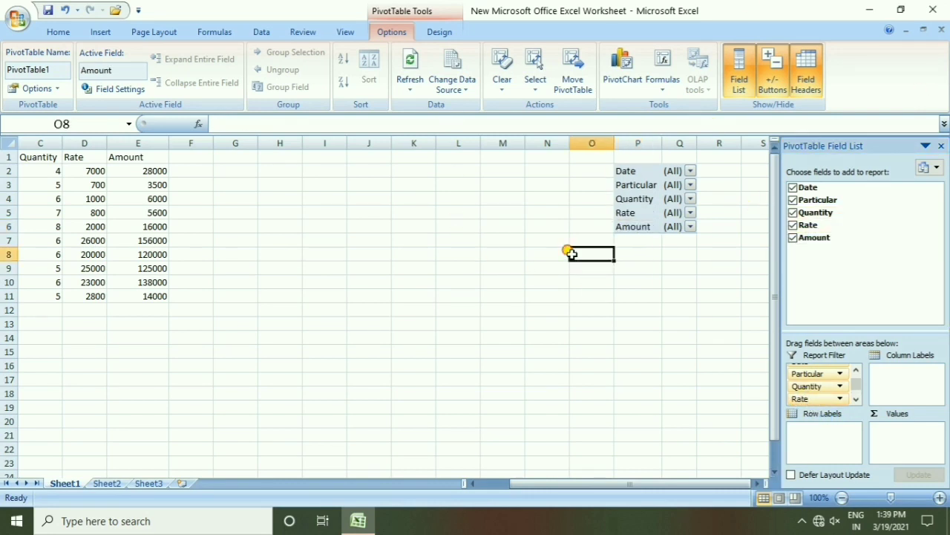
{"action": "left_click", "coordinate": [139, 197]}
{"action": "left_click", "coordinate": [643, 196]}
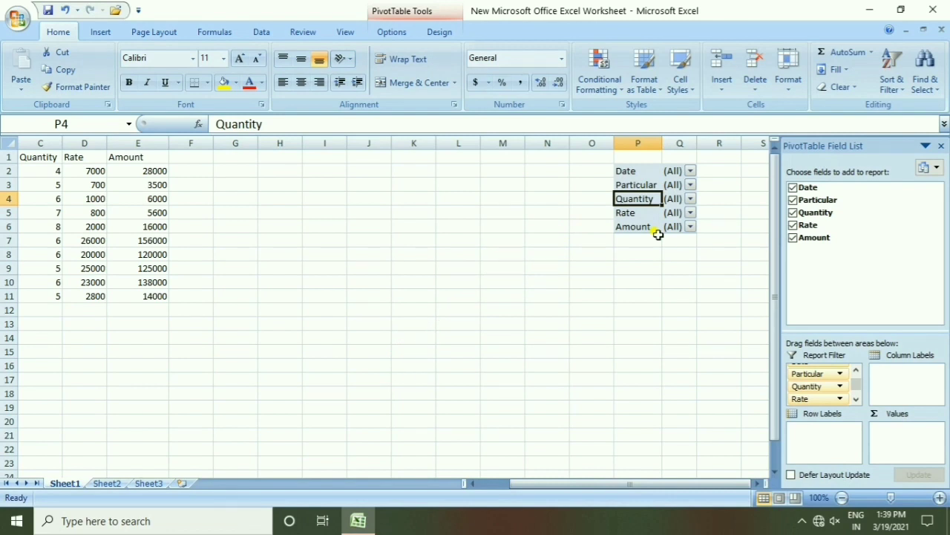
{"action": "left_click", "coordinate": [690, 170]}
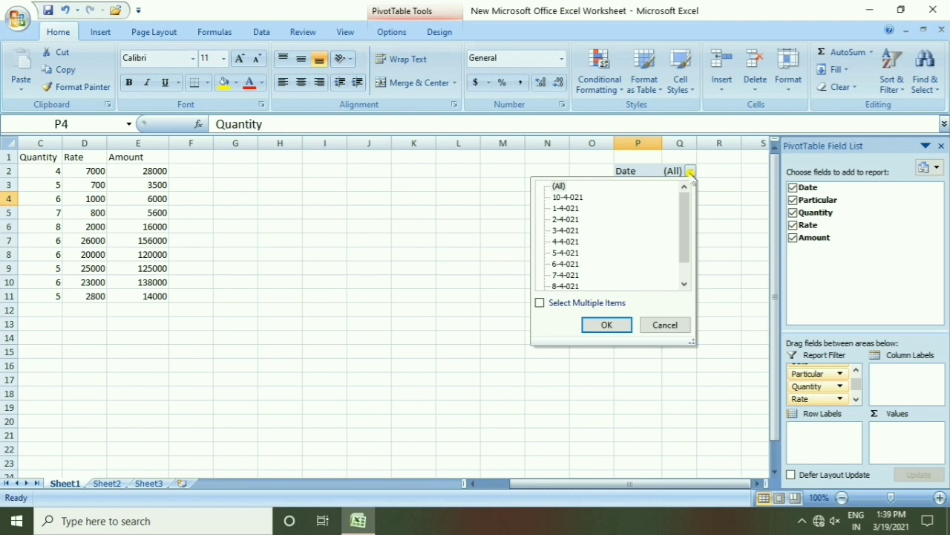
{"action": "left_click", "coordinate": [692, 178]}
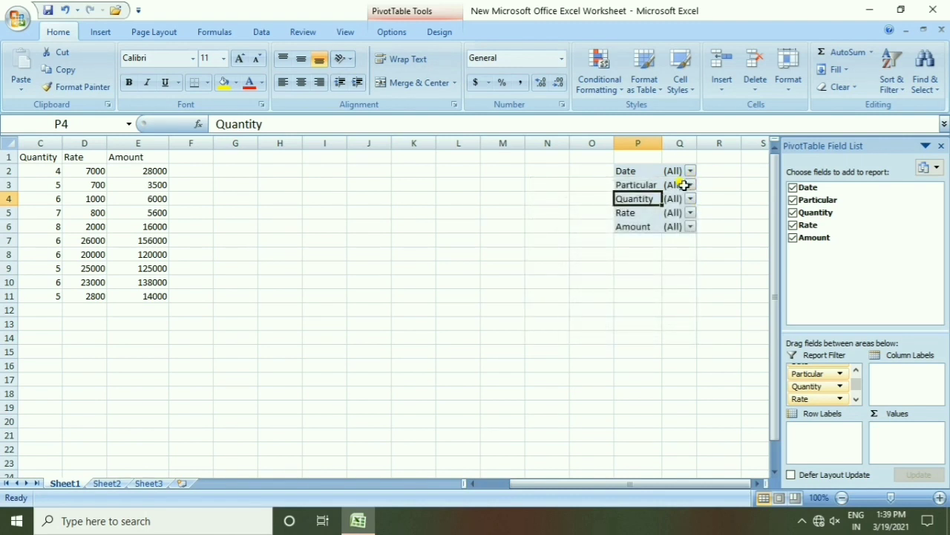
{"action": "left_click", "coordinate": [692, 185]}
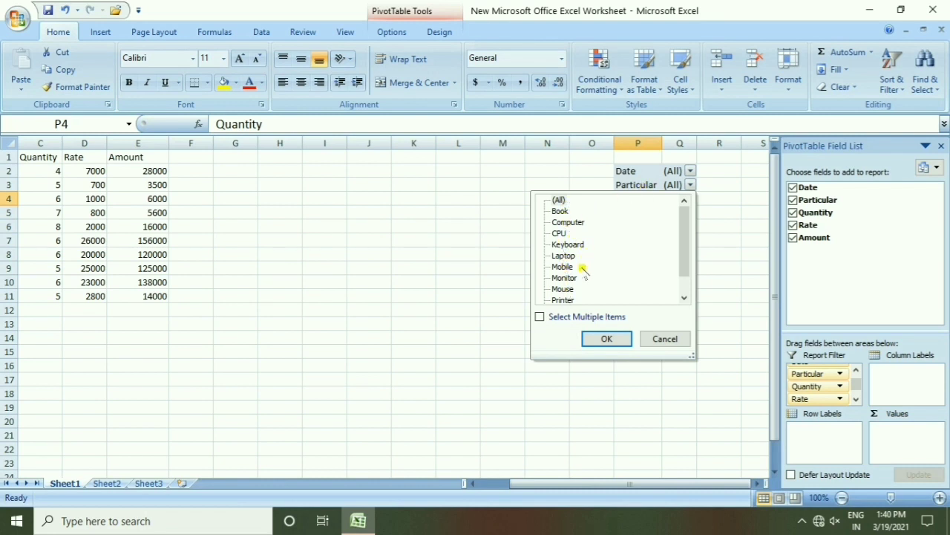
{"action": "left_click", "coordinate": [691, 184]}
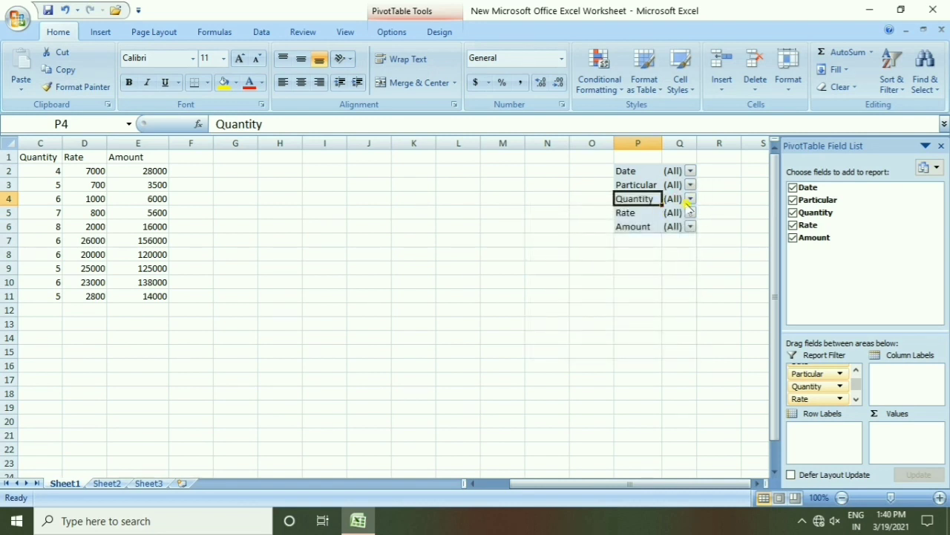
Review the Quantity, Rate and Amount filter lists, leaving each at (All)
{"action": "left_click", "coordinate": [691, 199]}
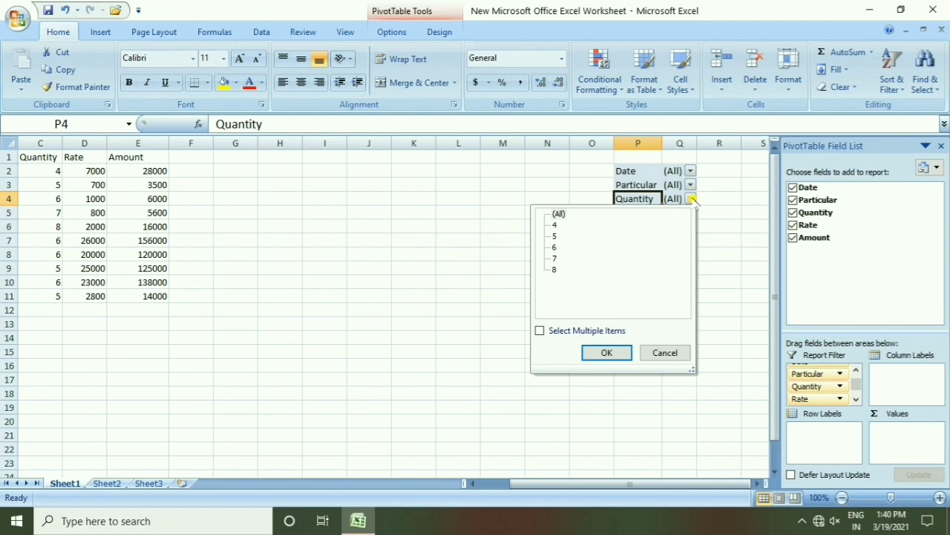
{"action": "left_click", "coordinate": [730, 247]}
{"action": "left_click", "coordinate": [690, 213]}
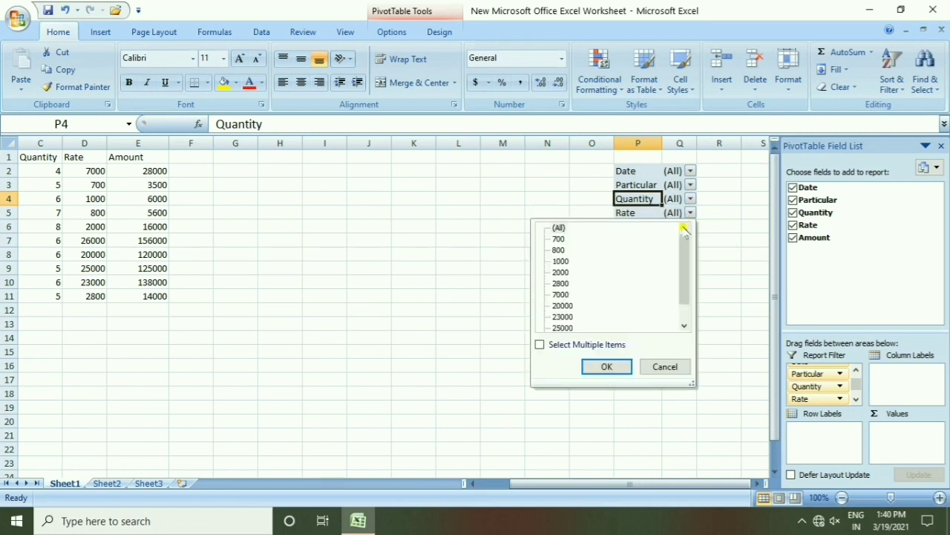
{"action": "left_click", "coordinate": [711, 236]}
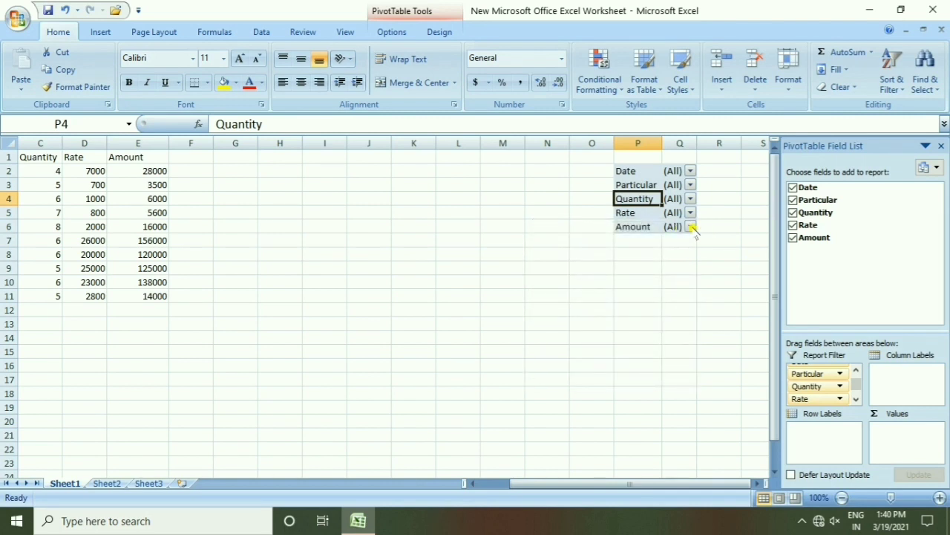
{"action": "left_click", "coordinate": [691, 227]}
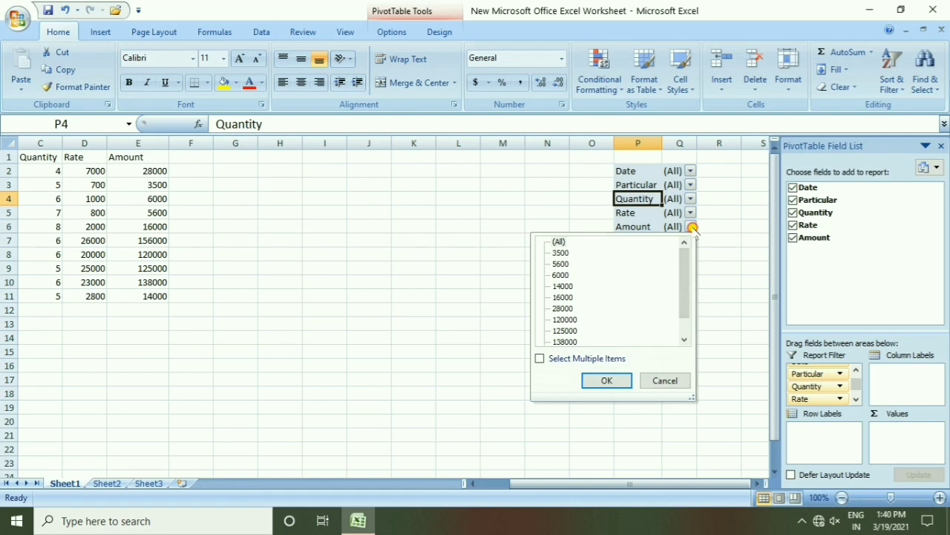
{"action": "left_click", "coordinate": [691, 227]}
{"action": "left_click", "coordinate": [660, 283]}
{"action": "left_click", "coordinate": [666, 213]}
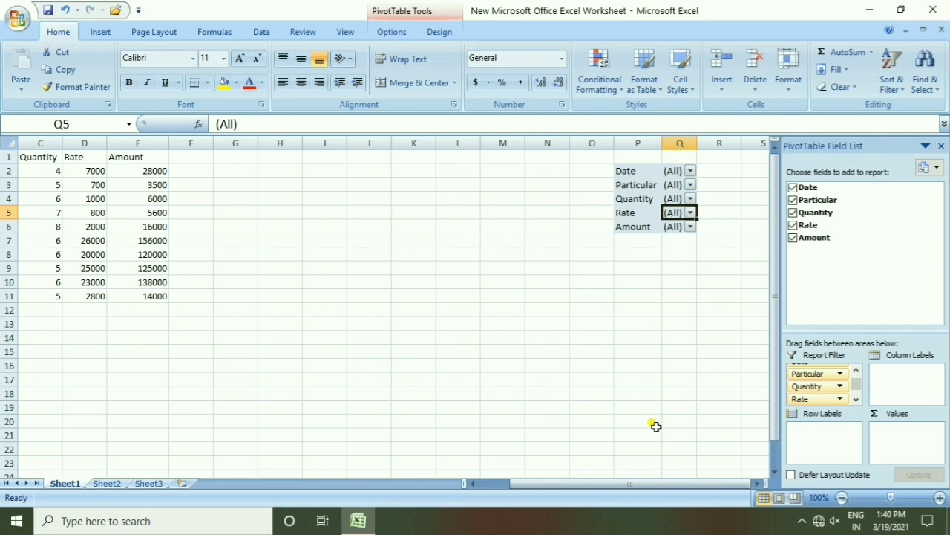
{"action": "left_click_drag", "start_coordinate": [712, 483], "coordinate": [735, 483]}
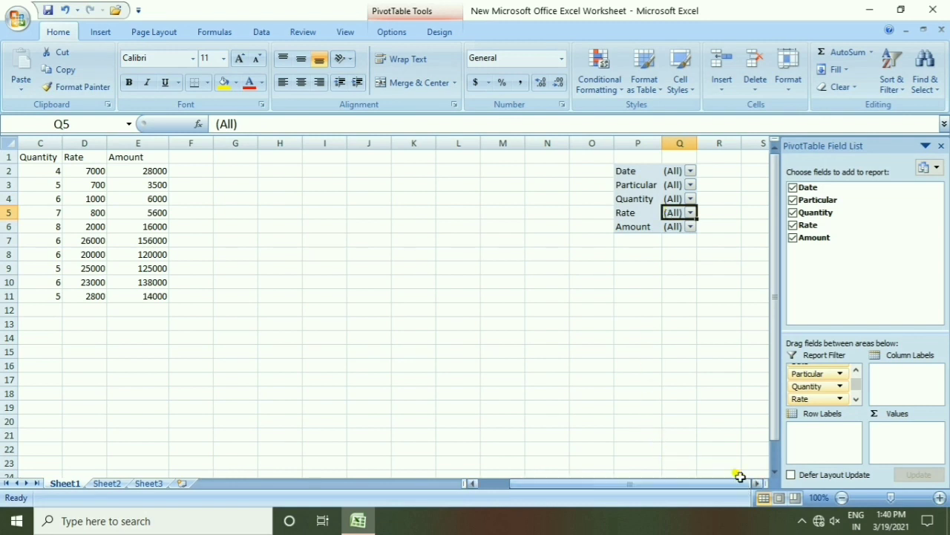
{"action": "left_click_drag", "start_coordinate": [775, 431], "coordinate": [778, 444]}
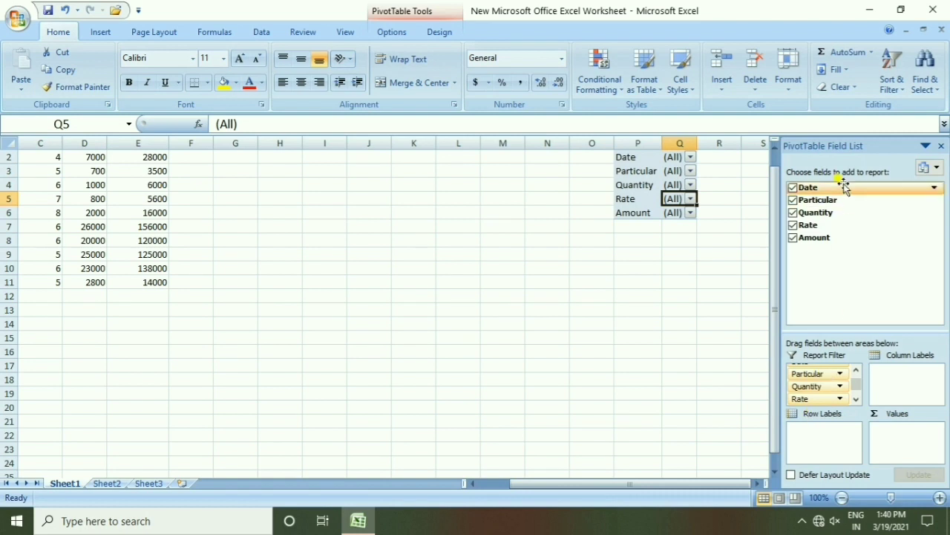
Move Date from the report filters to the pivot's row labels, keeping all dates shown
{"action": "left_click_drag", "start_coordinate": [810, 186], "coordinate": [841, 331]}
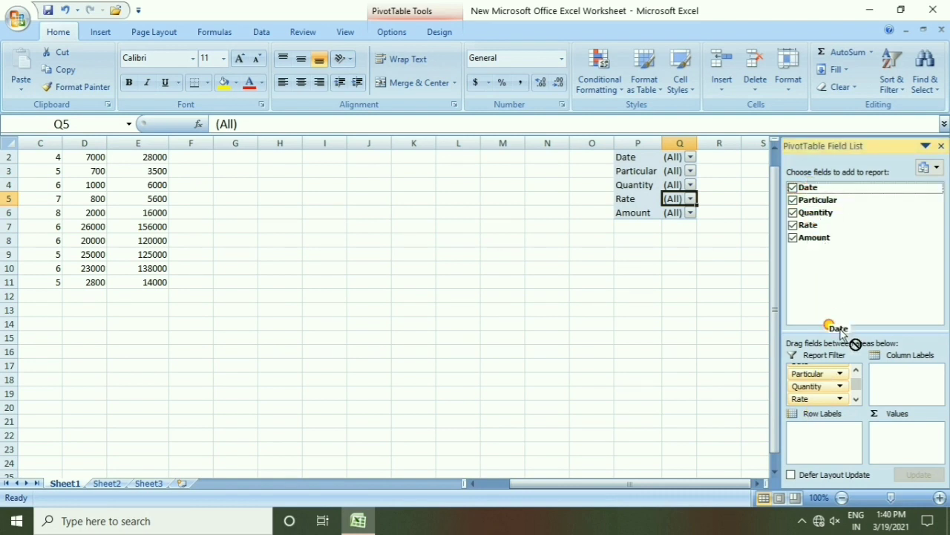
{"action": "left_click_drag", "start_coordinate": [841, 332], "coordinate": [810, 431]}
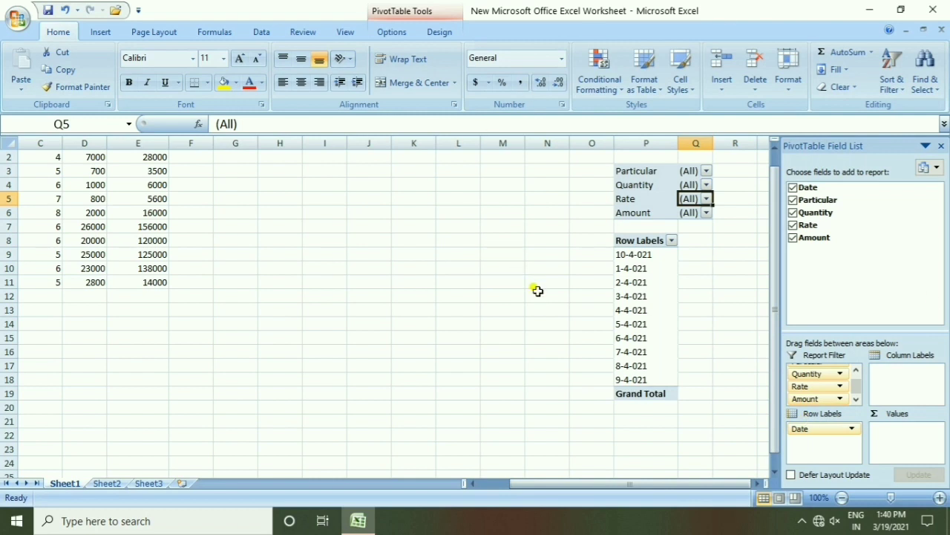
{"action": "left_click", "coordinate": [672, 241]}
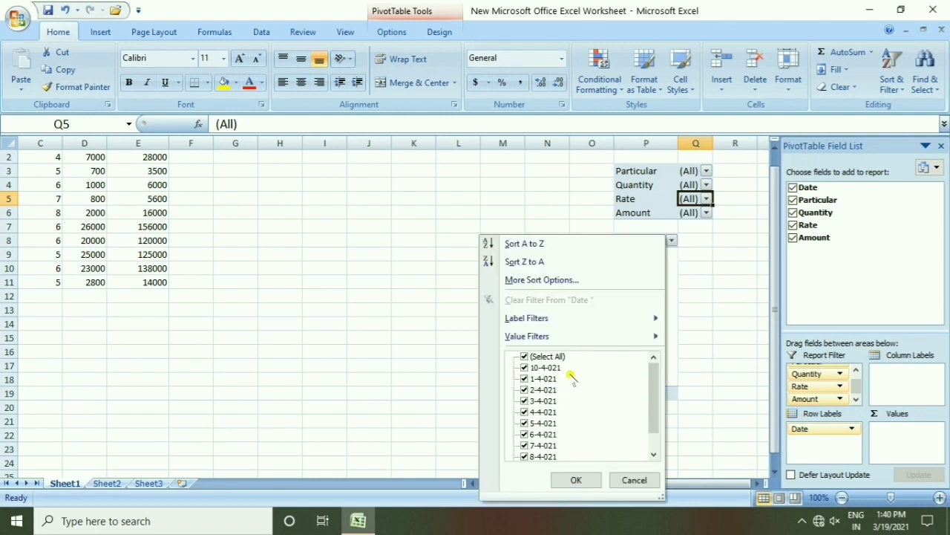
{"action": "left_click", "coordinate": [713, 338]}
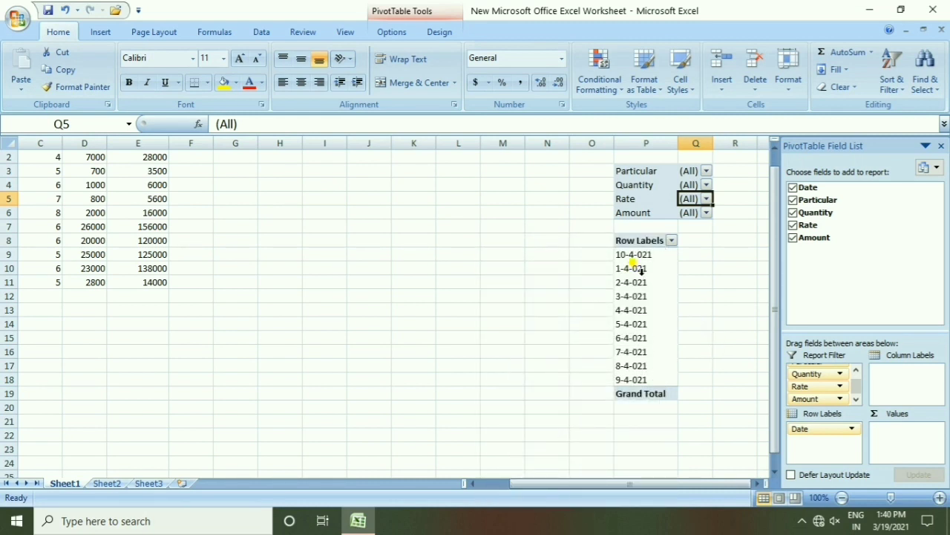
{"action": "left_click", "coordinate": [670, 243]}
{"action": "left_click", "coordinate": [710, 351]}
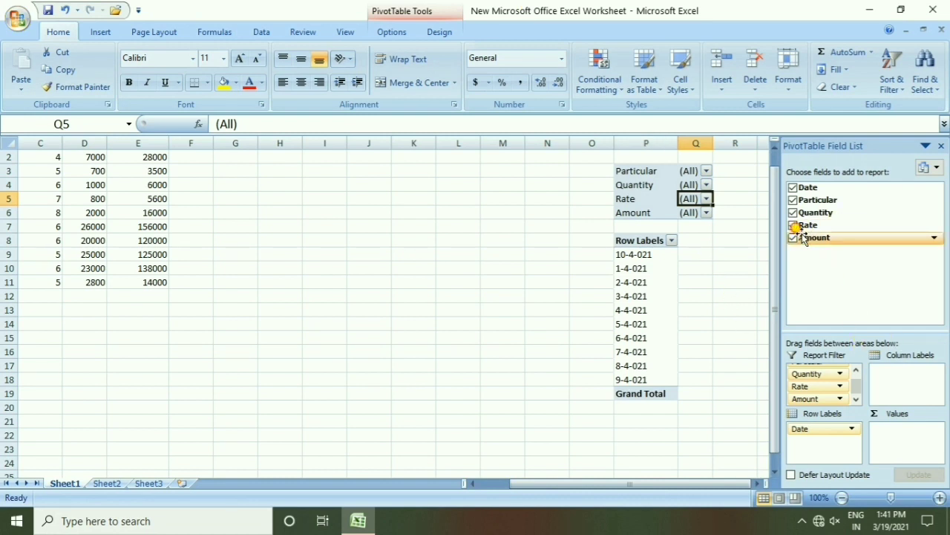
Add Sum of Amount as the pivot's values, giving a grand total of 612100
{"action": "left_click_drag", "start_coordinate": [803, 238], "coordinate": [889, 430]}
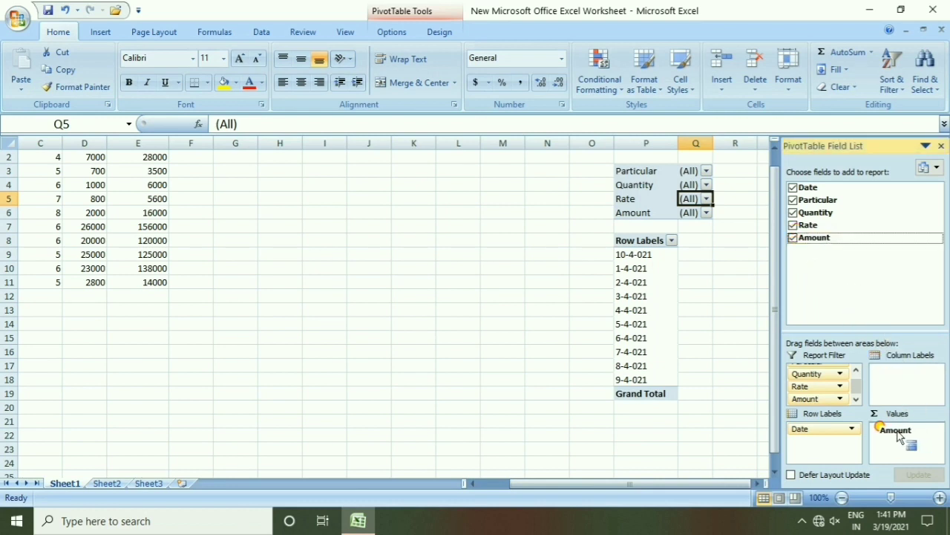
{"action": "left_click_drag", "start_coordinate": [531, 483], "coordinate": [621, 484]}
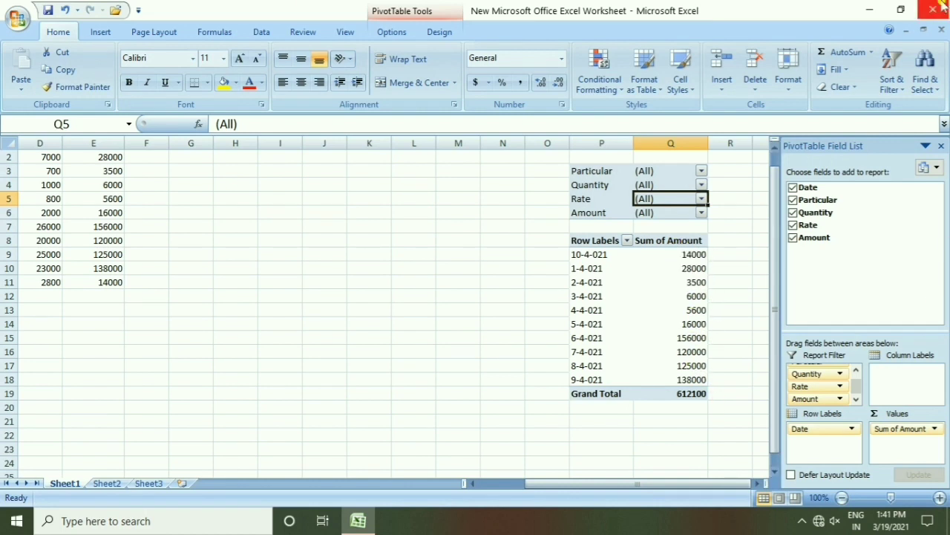
{"action": "left_click", "coordinate": [249, 183]}
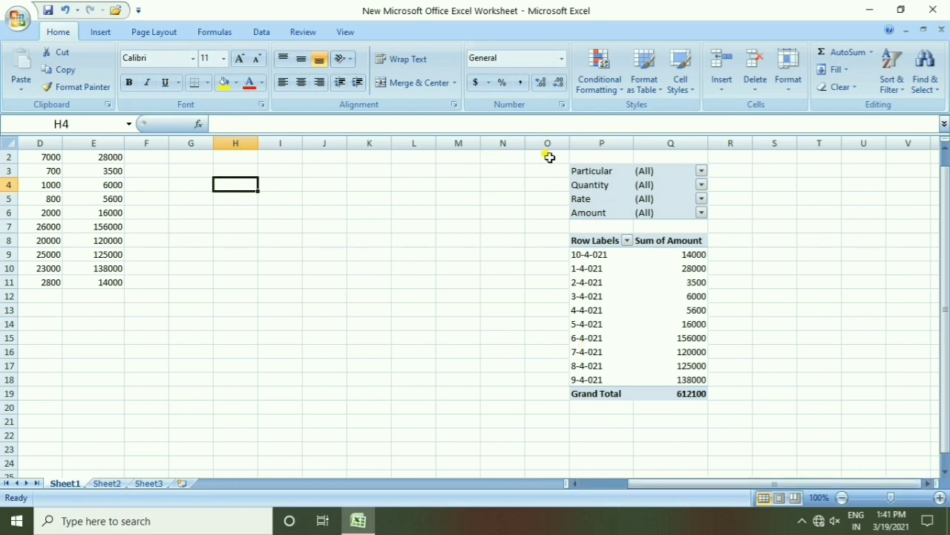
Delete the pivot table cells in columns O to Q, leaving only the sales table
{"action": "mouse_move", "coordinate": [548, 153]}
{"action": "left_mouse_down"}
{"action": "mouse_move", "coordinate": [621, 397]}
{"action": "mouse_move", "coordinate": [693, 414]}
{"action": "left_mouse_up"}
{"action": "key", "text": "Delete"}
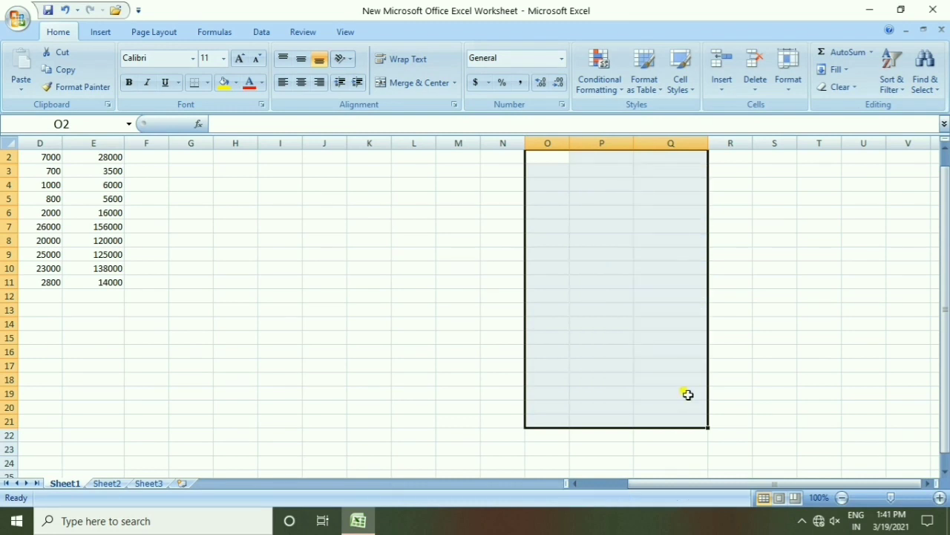
{"action": "left_click", "coordinate": [672, 473]}
{"action": "left_click_drag", "start_coordinate": [677, 483], "coordinate": [604, 486]}
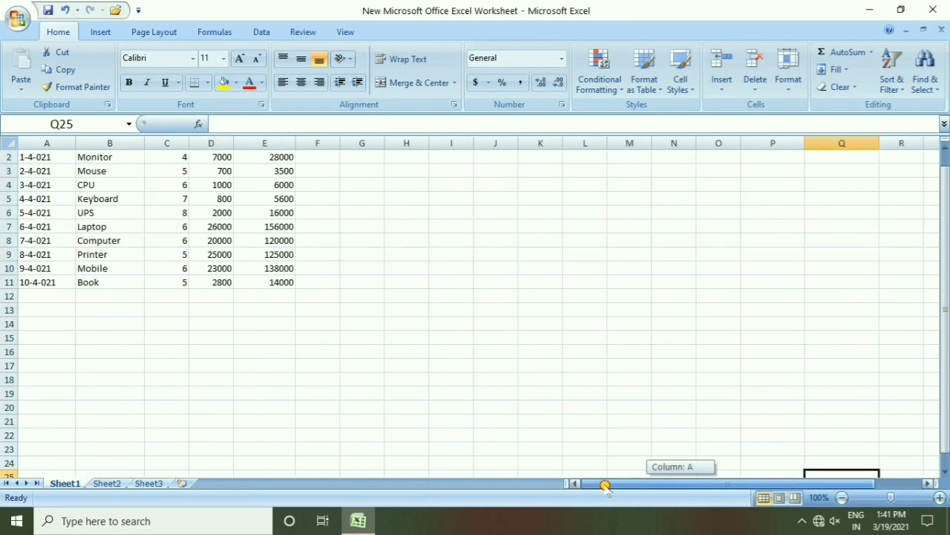
{"action": "scroll", "coordinate": [251, 359], "scroll_direction": "down", "scroll_amount": 4}
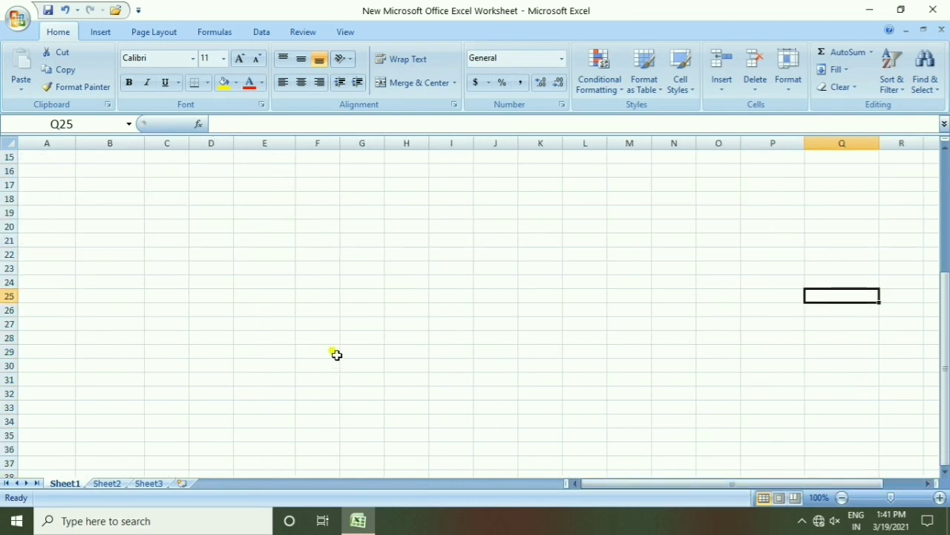
{"action": "left_click", "coordinate": [101, 34]}
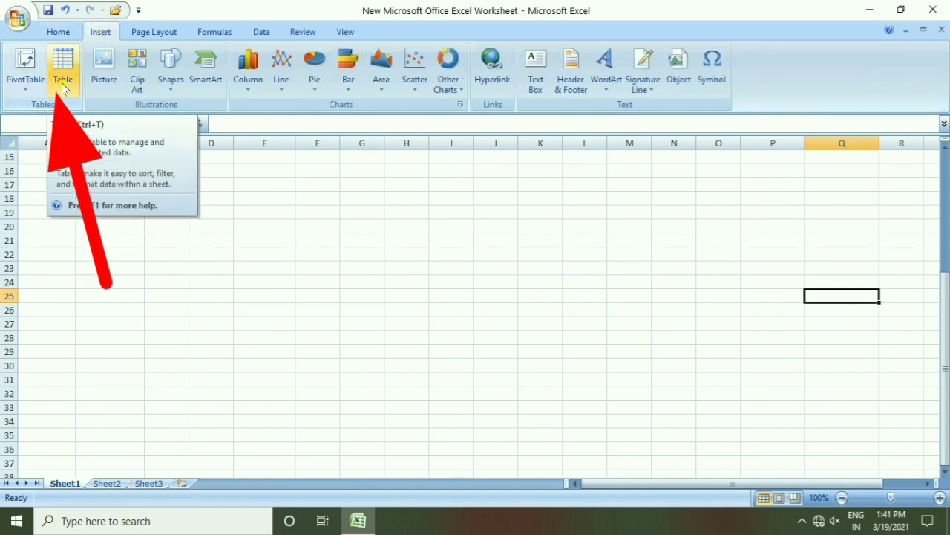
{"action": "left_click", "coordinate": [63, 84]}
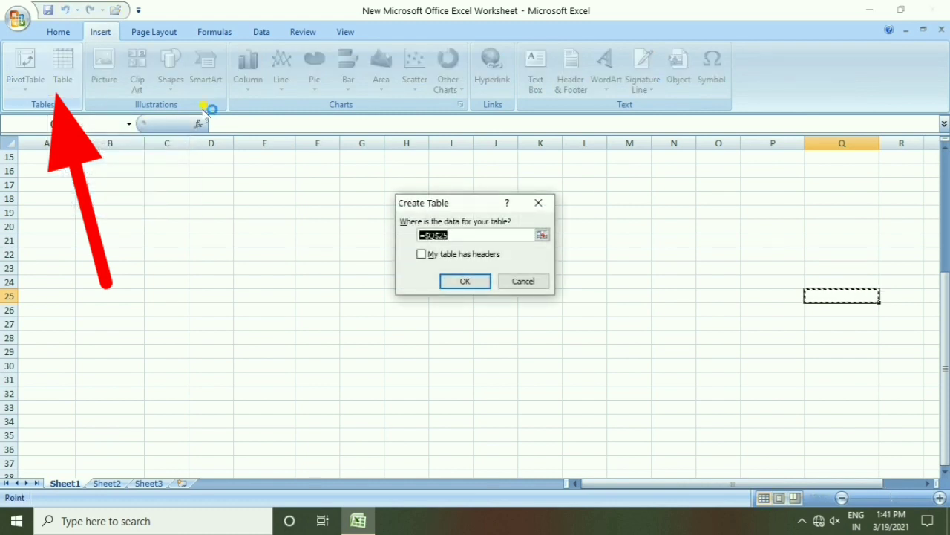
{"action": "left_click", "coordinate": [554, 204]}
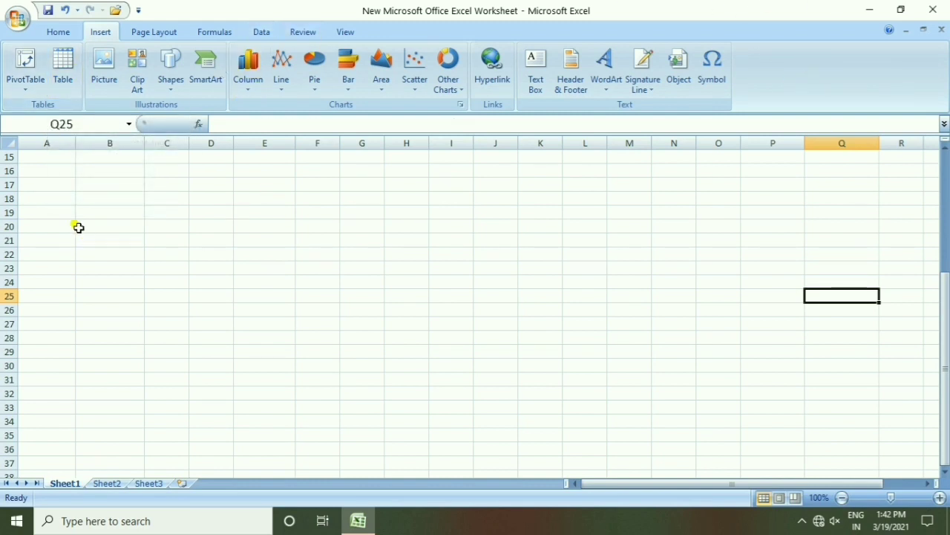
Turn the empty block A18:O34 into a banded table with headers Column1 to Column15
{"action": "left_click", "coordinate": [48, 199]}
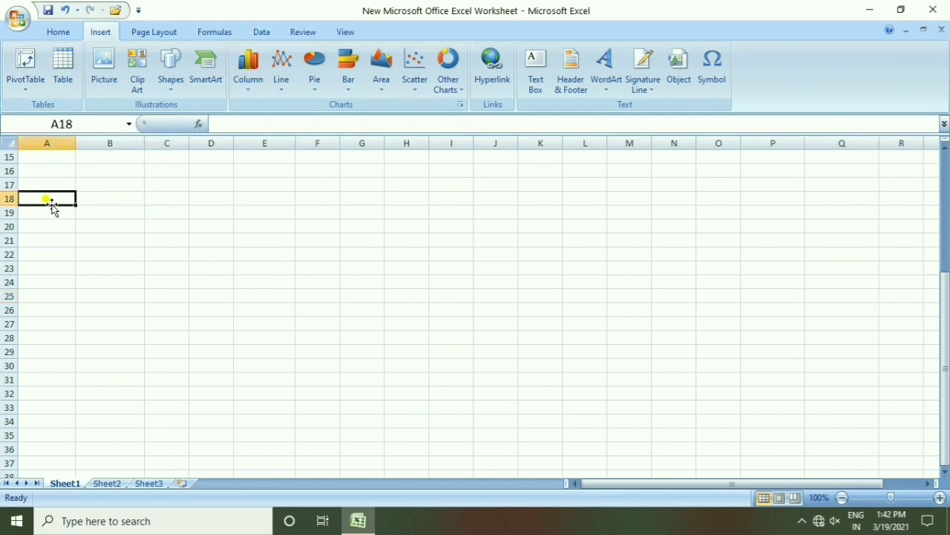
{"action": "left_click_drag", "start_coordinate": [54, 209], "coordinate": [77, 338]}
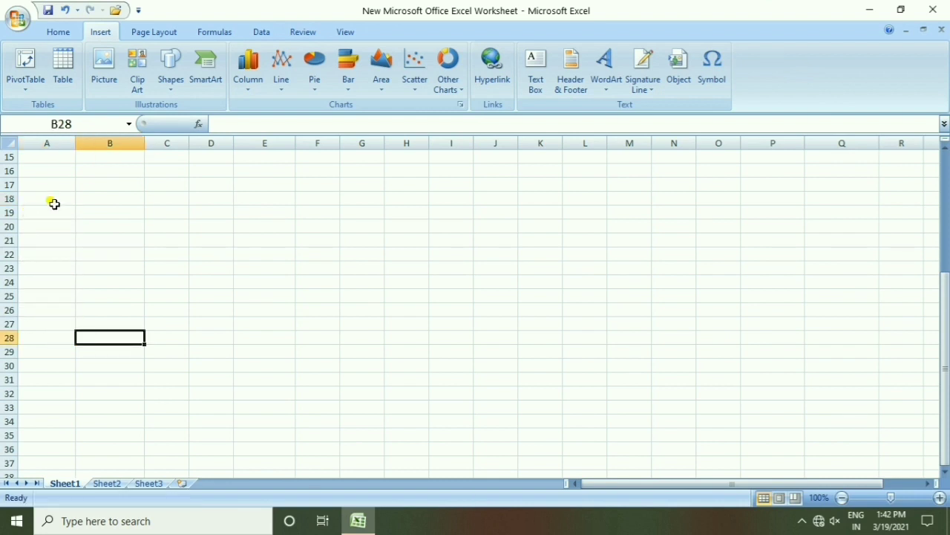
{"action": "mouse_move", "coordinate": [54, 204]}
{"action": "left_mouse_down"}
{"action": "mouse_move", "coordinate": [378, 404]}
{"action": "mouse_move", "coordinate": [714, 419]}
{"action": "left_mouse_up"}
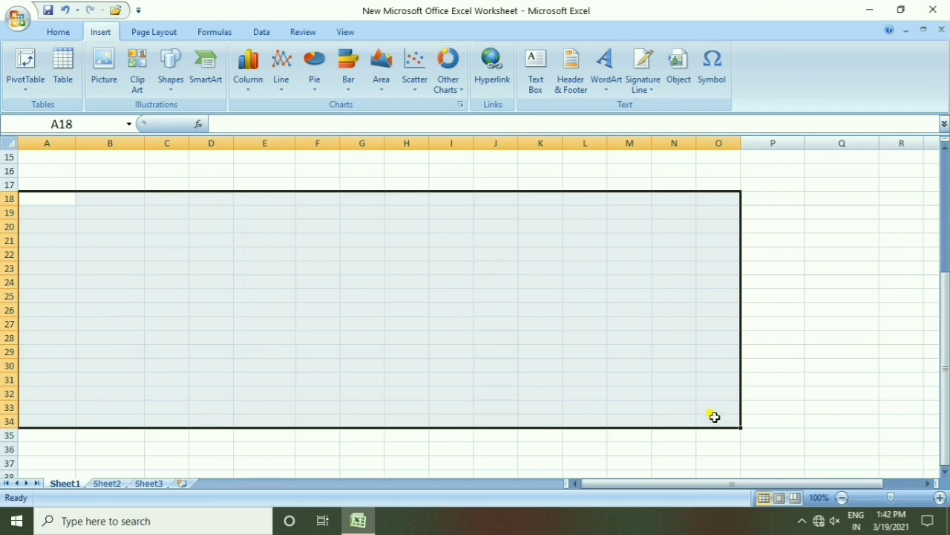
{"action": "left_click", "coordinate": [63, 80]}
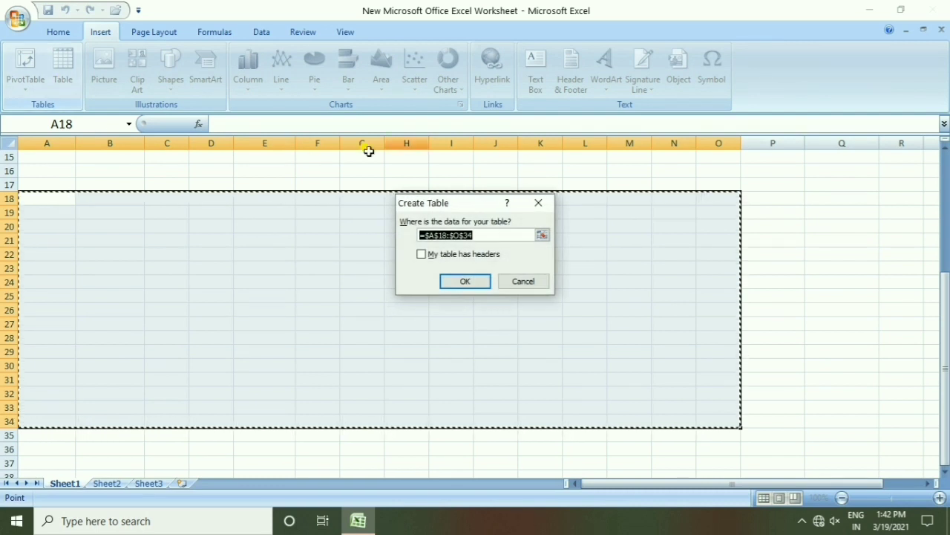
{"action": "left_click", "coordinate": [459, 282]}
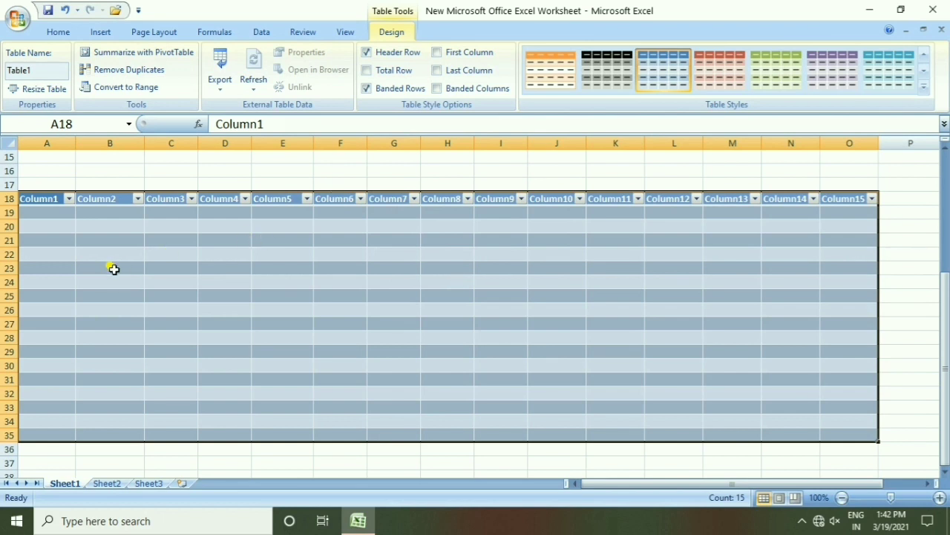
Enter Date in A19 and Particular in B19 of the table
{"action": "left_click", "coordinate": [50, 213]}
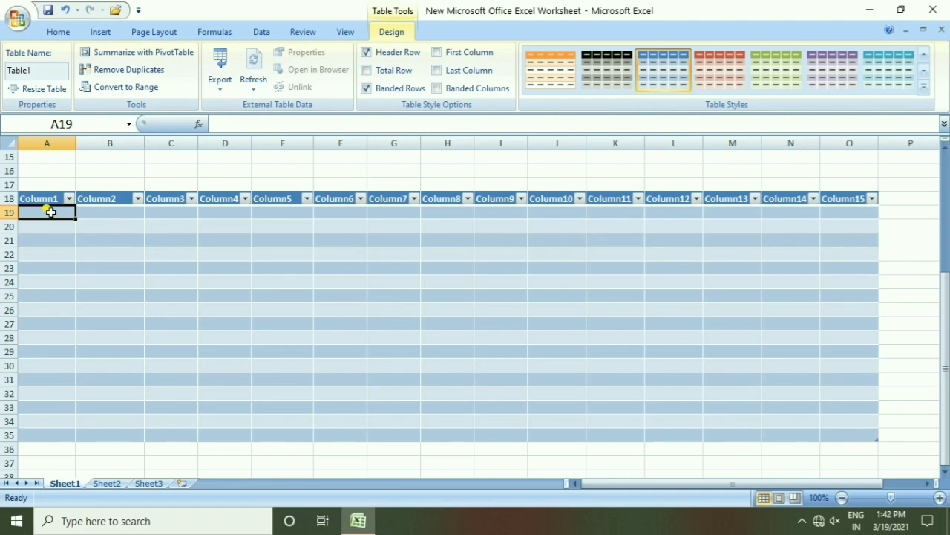
{"action": "type", "text": "SDate"}
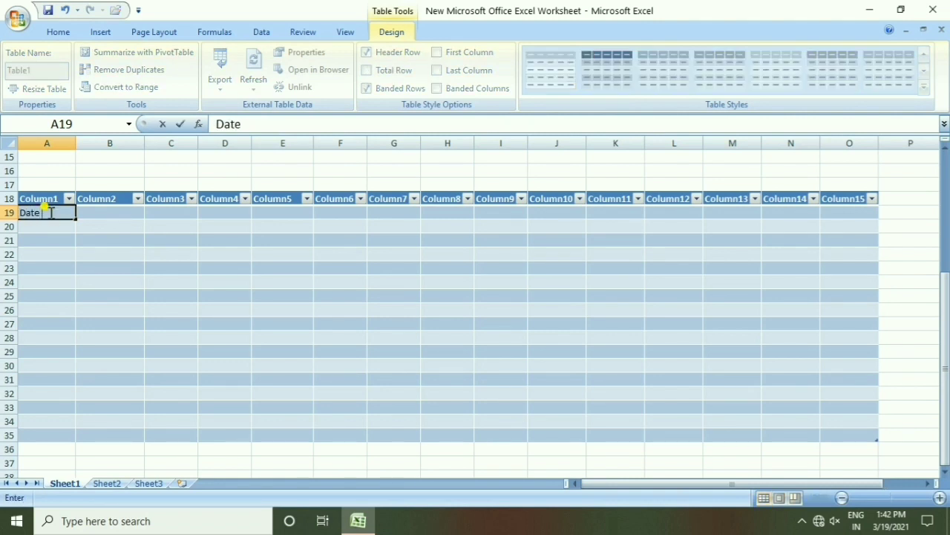
{"action": "key", "text": "Tab"}
{"action": "type", "text": "P"}
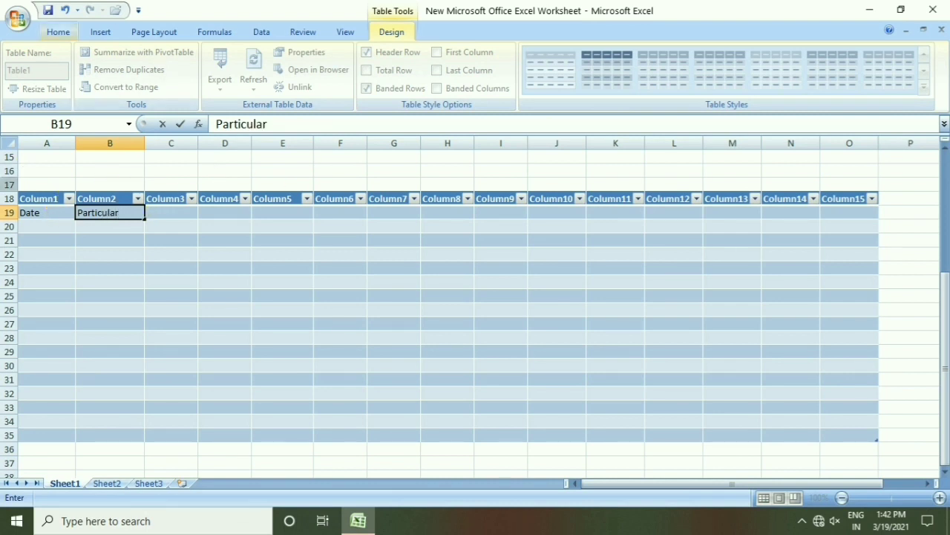
{"action": "left_click", "coordinate": [342, 277]}
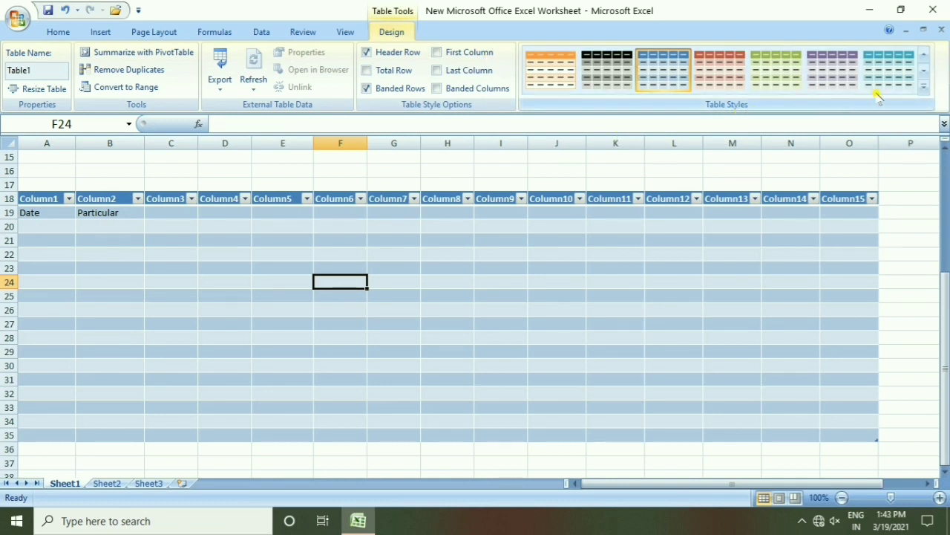
Apply the red-striped Medium table style to Table1
{"action": "left_click", "coordinate": [924, 87]}
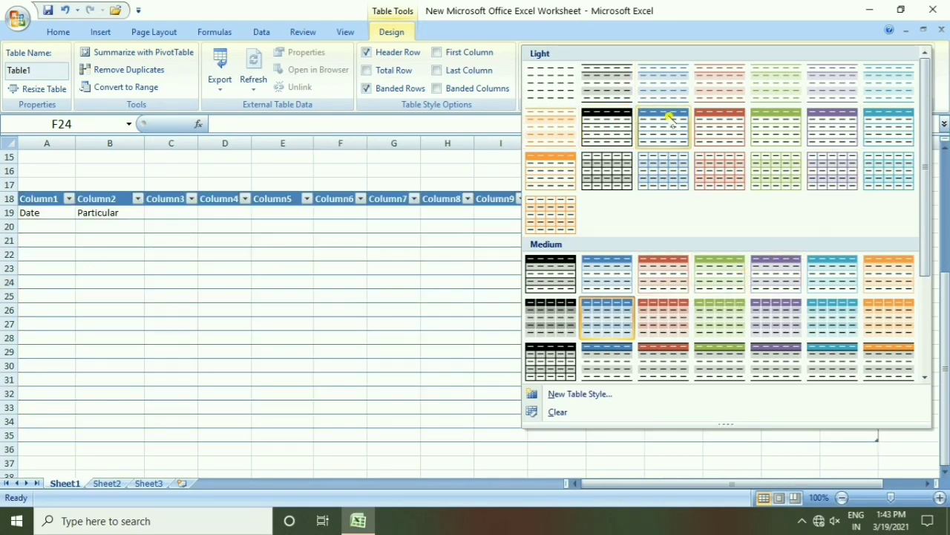
{"action": "left_click", "coordinate": [649, 275]}
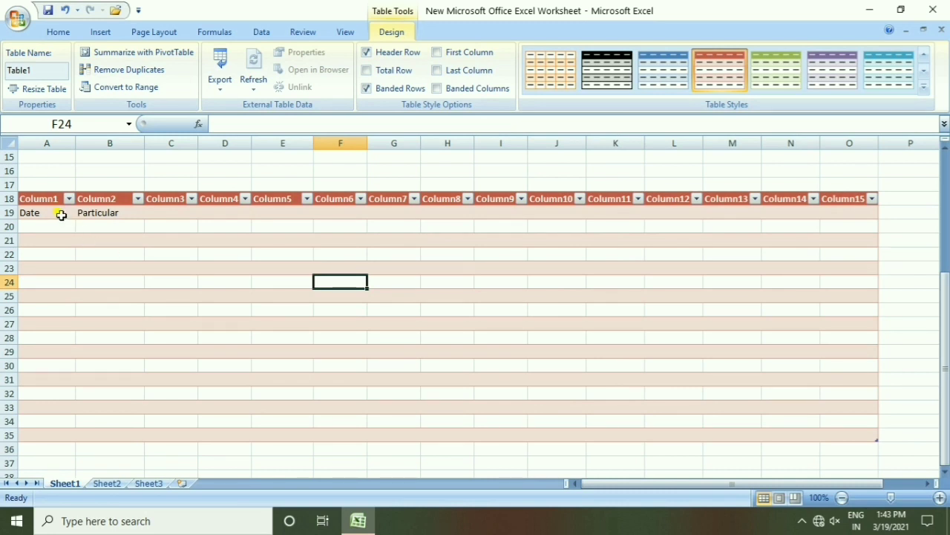
Delete Table1 along with its Date and Particular entries, clearing rows 15–37
{"action": "mouse_move", "coordinate": [26, 182]}
{"action": "left_mouse_down"}
{"action": "mouse_move", "coordinate": [44, 256]}
{"action": "mouse_move", "coordinate": [860, 459]}
{"action": "left_mouse_up"}
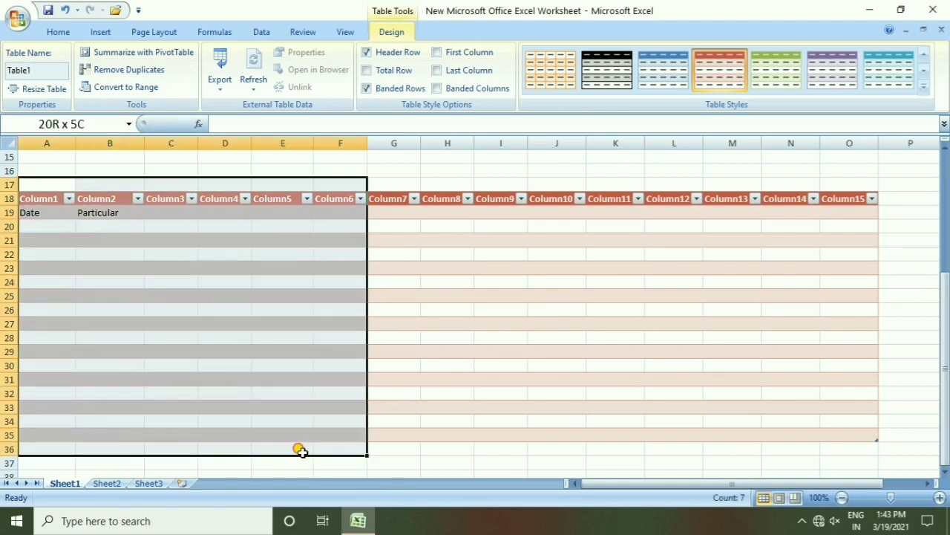
{"action": "key", "text": "Delete"}
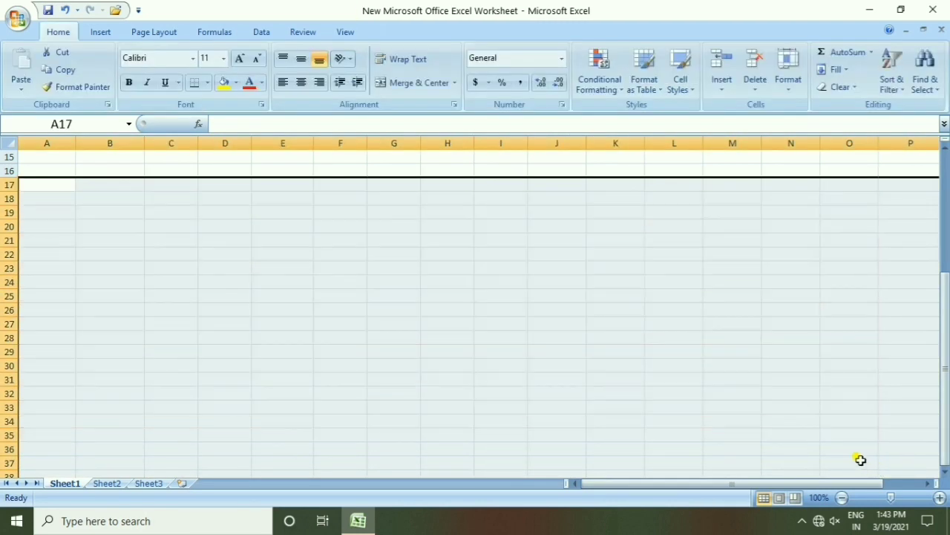
{"action": "left_click", "coordinate": [289, 346]}
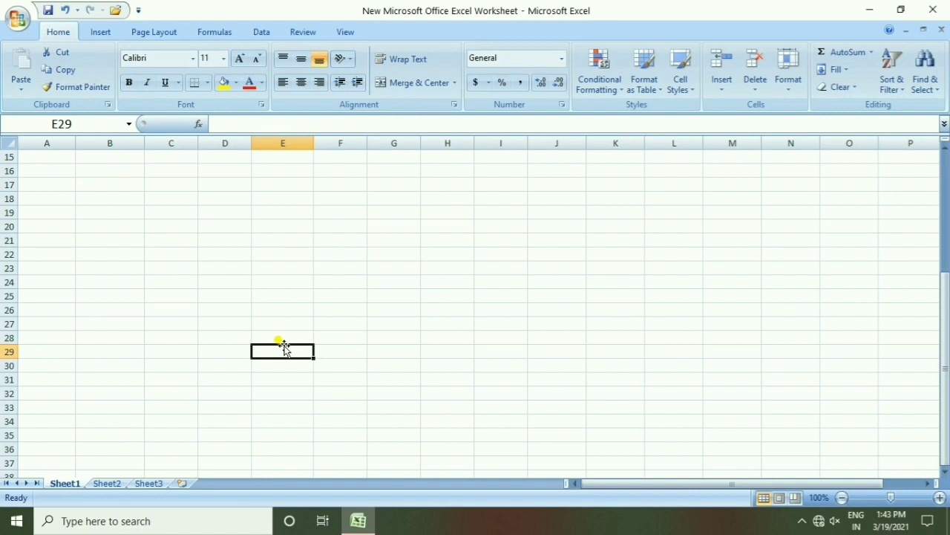
{"action": "scroll", "coordinate": [282, 345], "scroll_direction": "down", "scroll_amount": 4}
{"action": "scroll", "coordinate": [257, 346], "scroll_direction": "up", "scroll_amount": 4}
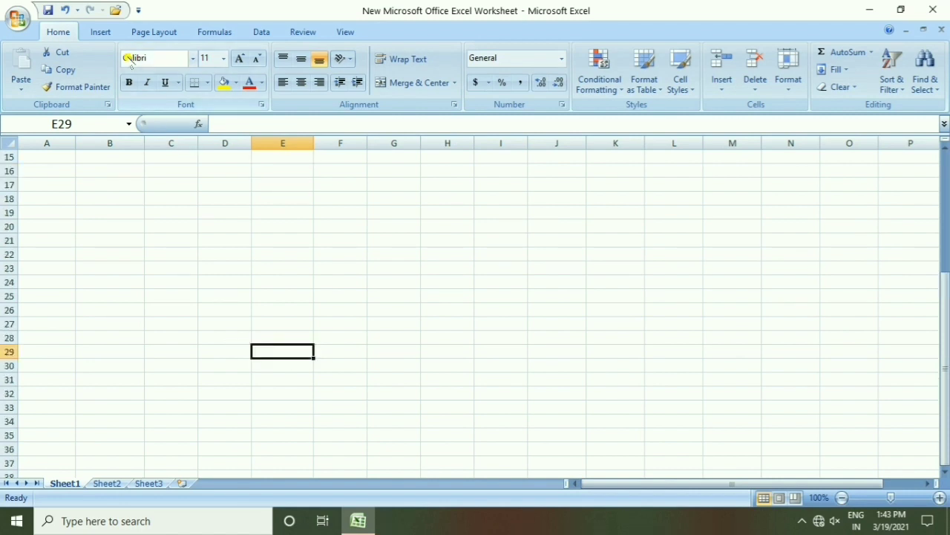
{"action": "left_click", "coordinate": [104, 31]}
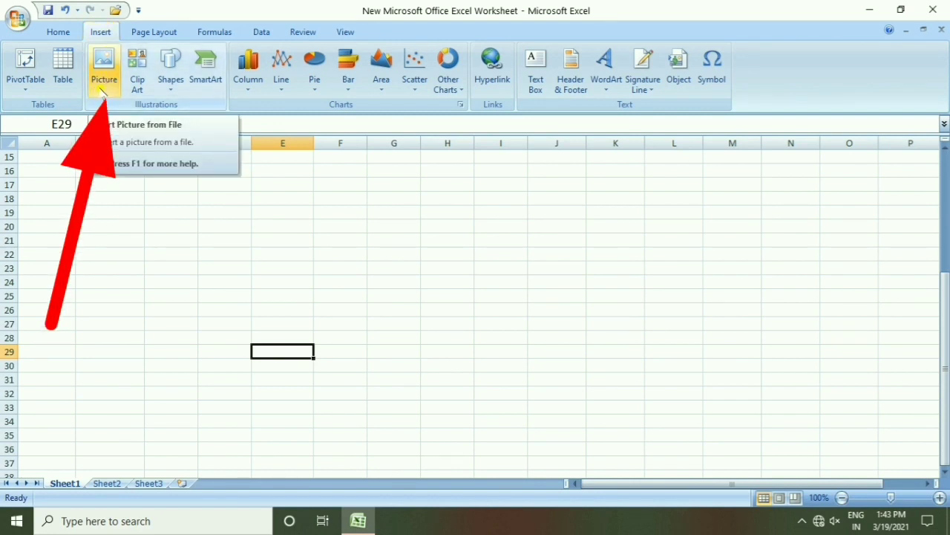
Insert a photo from a personal folder on Local Disk (E:) onto Sheet1 as Picture 1
{"action": "left_click", "coordinate": [101, 87]}
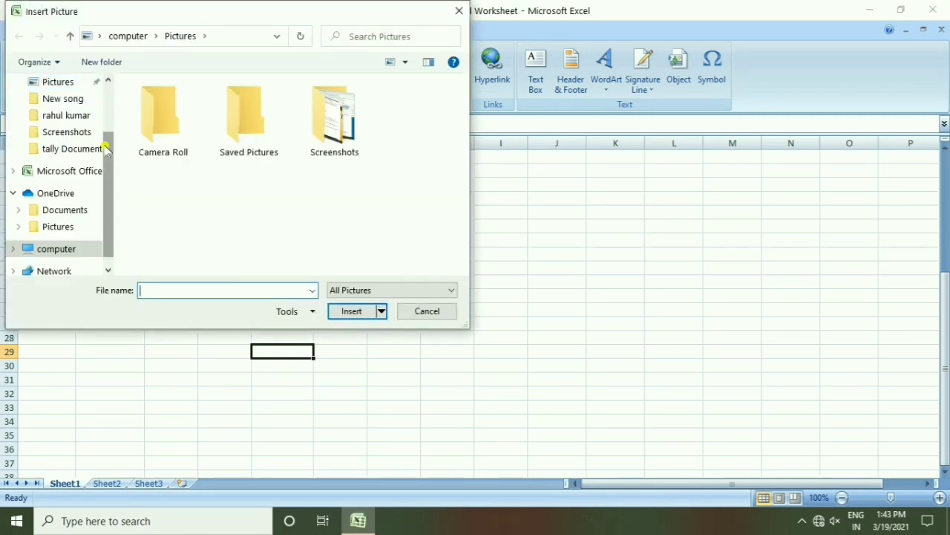
{"action": "scroll", "coordinate": [110, 185], "scroll_direction": "down", "scroll_amount": 1}
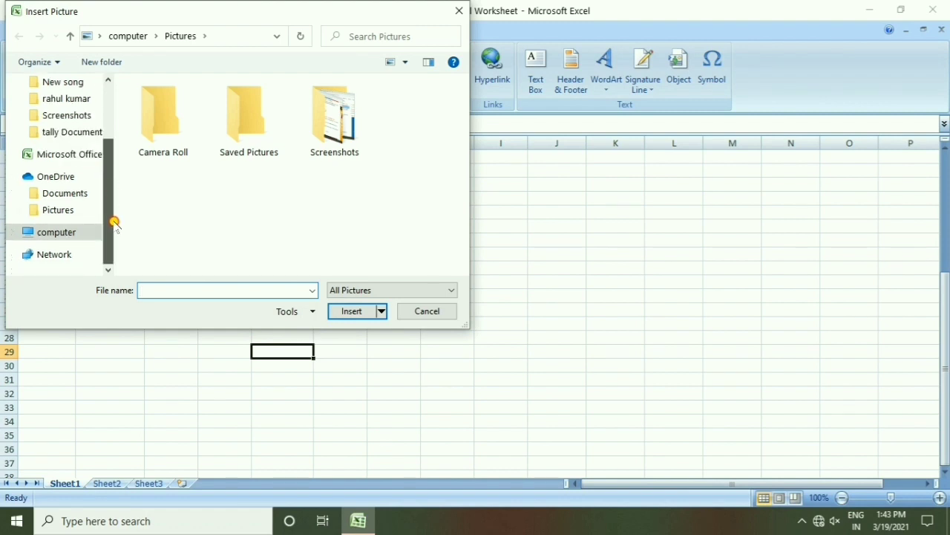
{"action": "left_click", "coordinate": [57, 232]}
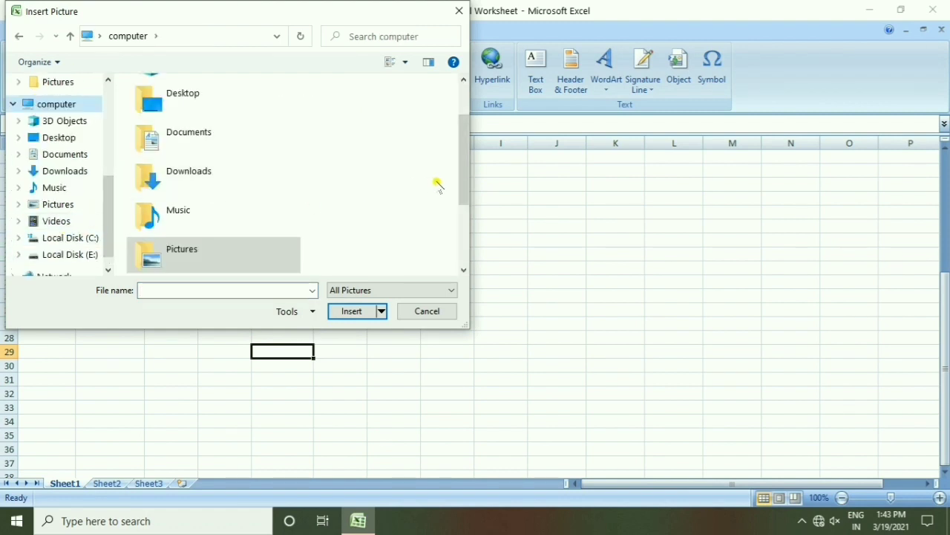
{"action": "left_click_drag", "start_coordinate": [462, 171], "coordinate": [476, 241]}
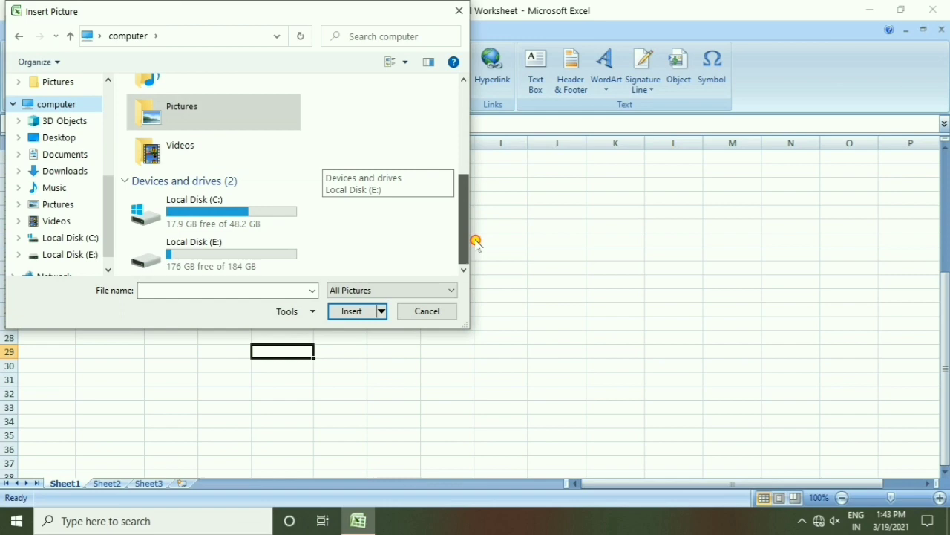
{"action": "double_click", "coordinate": [202, 253]}
{"action": "double_click", "coordinate": [185, 178]}
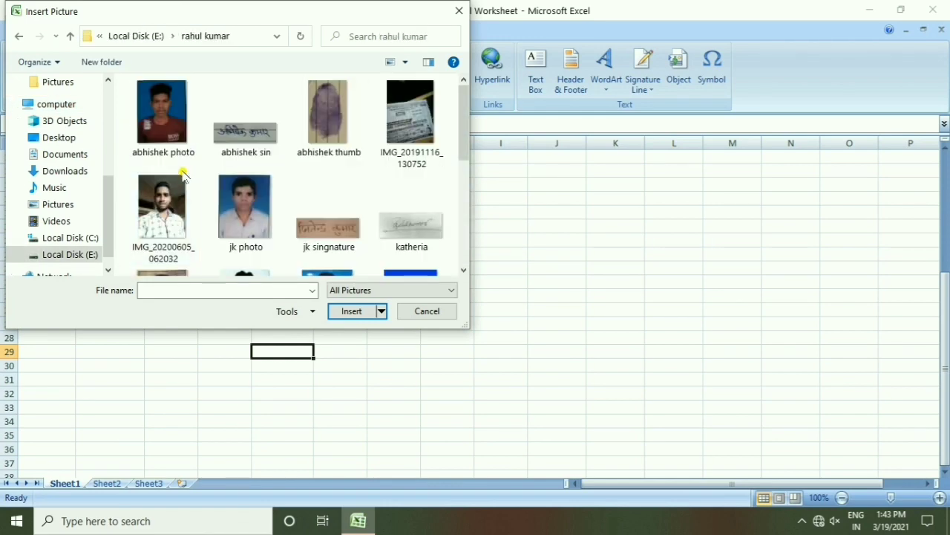
{"action": "double_click", "coordinate": [162, 199]}
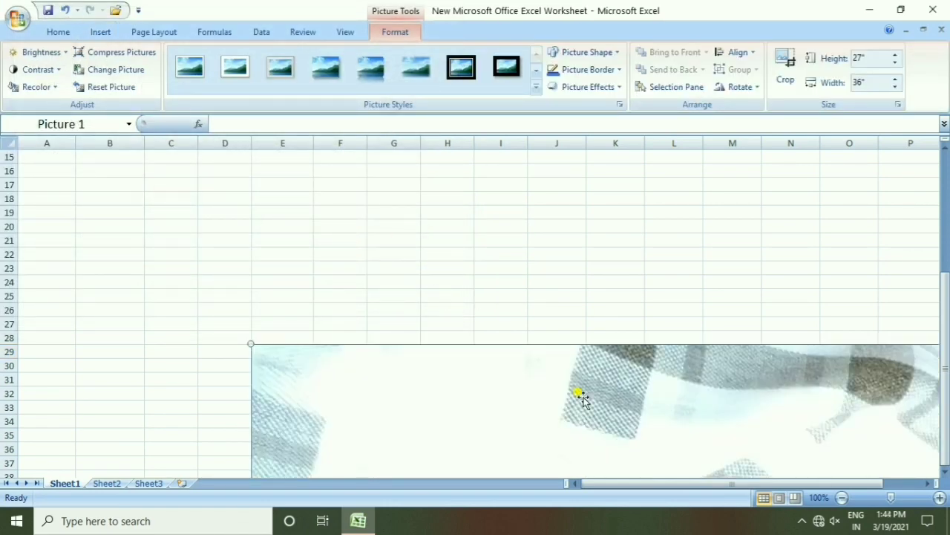
Try picture heights of 5 and then 7 inches in the Size group
{"action": "left_click_drag", "start_coordinate": [651, 483], "coordinate": [726, 483]}
{"action": "left_click_drag", "start_coordinate": [948, 276], "coordinate": [946, 282]}
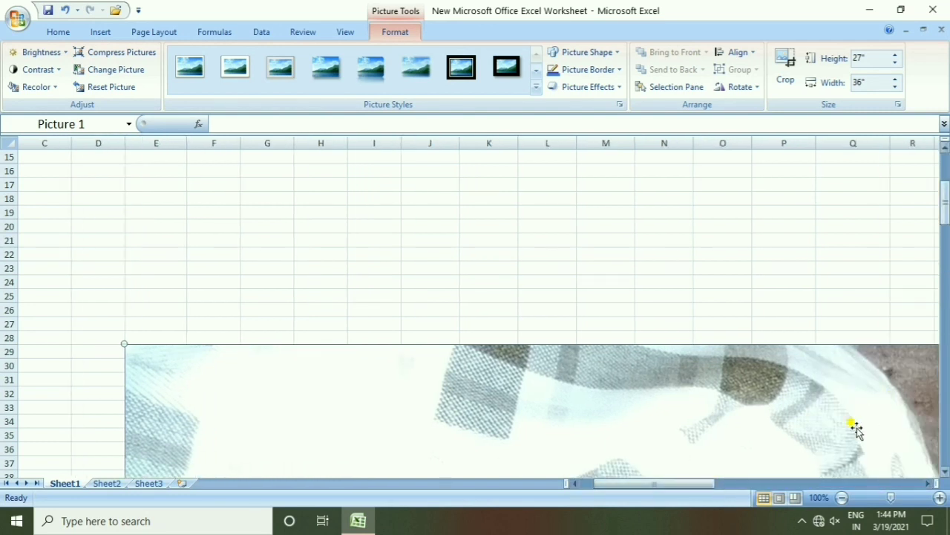
{"action": "left_click_drag", "start_coordinate": [709, 484], "coordinate": [804, 483]}
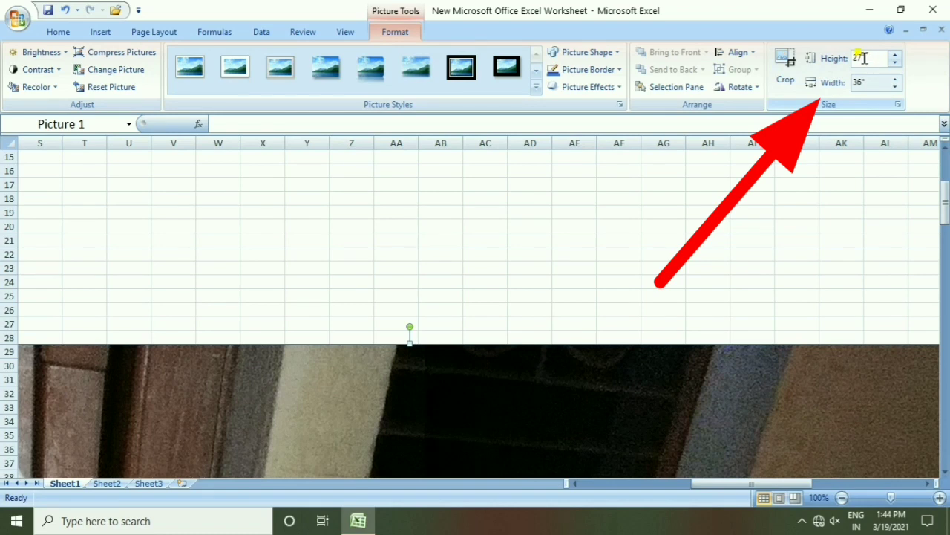
{"action": "left_click", "coordinate": [859, 58]}
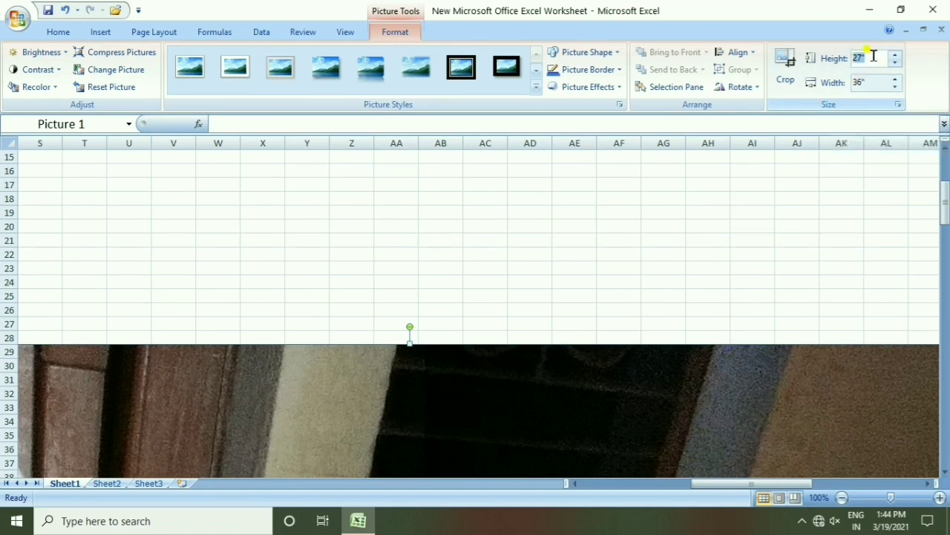
{"action": "key", "text": "BackSpace"}
{"action": "type", "text": "5"}
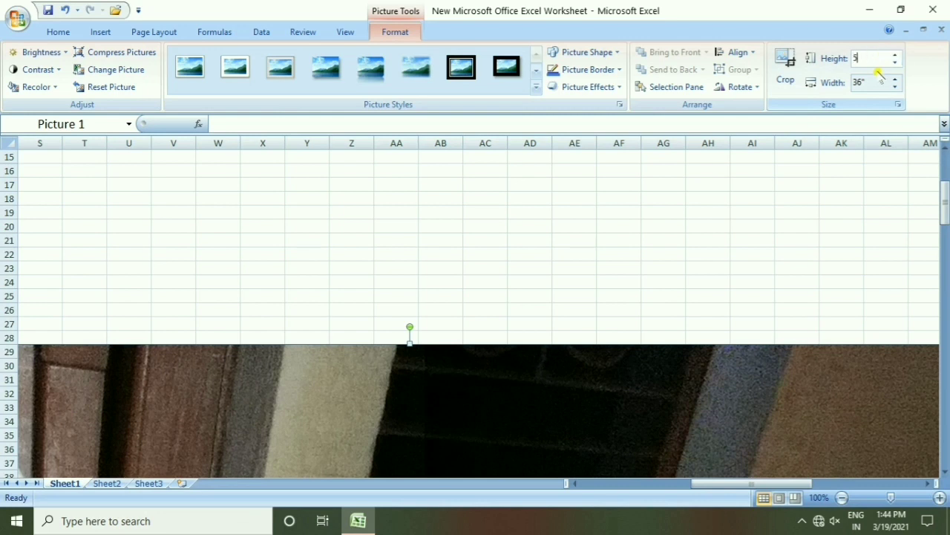
{"action": "key", "text": "Return"}
{"action": "left_click", "coordinate": [870, 81]}
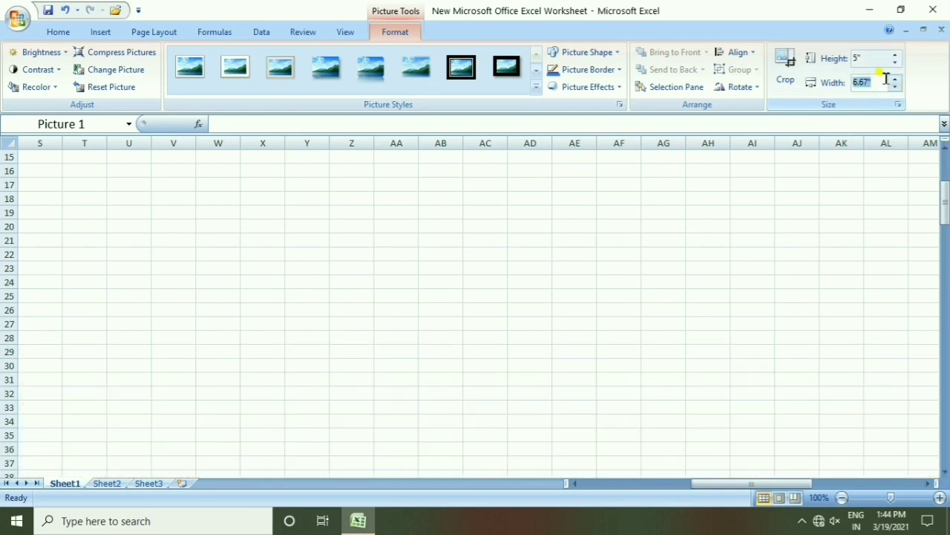
{"action": "left_click", "coordinate": [871, 58]}
{"action": "key", "text": "BackSpace"}
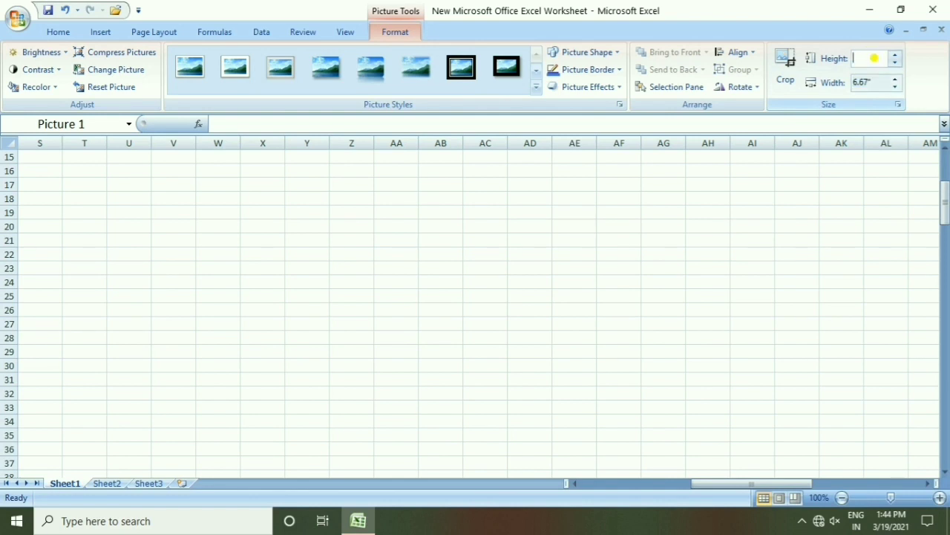
{"action": "type", "text": "7"}
{"action": "left_click", "coordinate": [876, 81]}
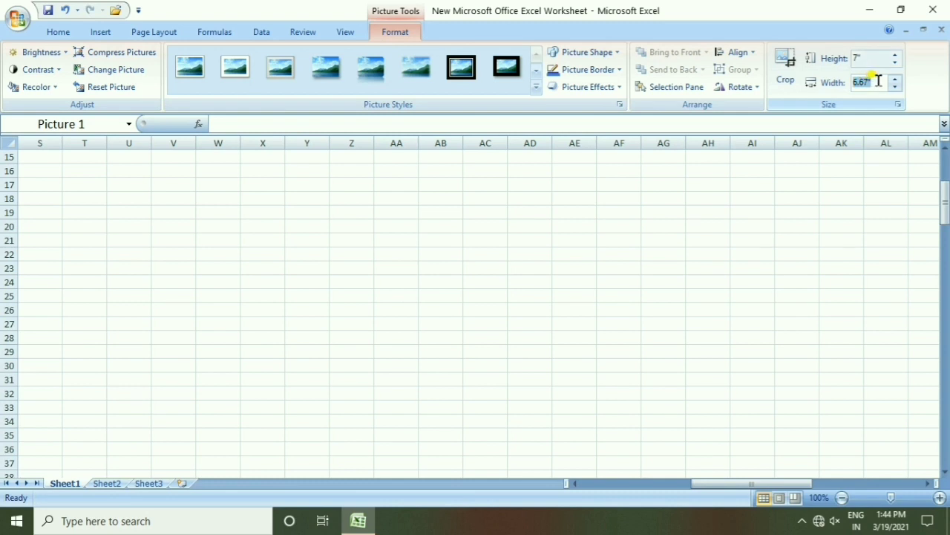
{"action": "key", "text": "BackSpace"}
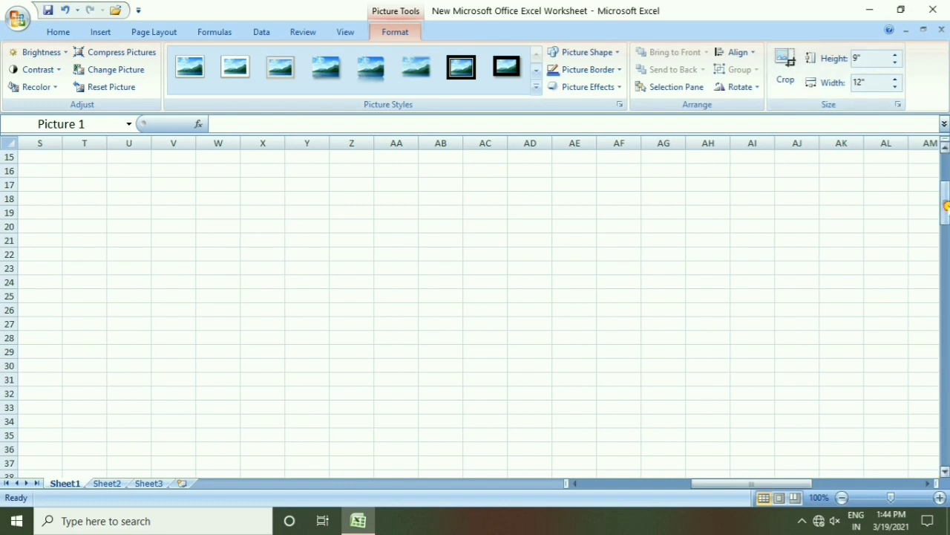
Set the picture width to 5 inches, leaving it 3.75 inches high
{"action": "left_click_drag", "start_coordinate": [946, 202], "coordinate": [945, 181]}
{"action": "left_click_drag", "start_coordinate": [789, 483], "coordinate": [669, 483]}
{"action": "scroll", "coordinate": [668, 427], "scroll_direction": "down", "scroll_amount": 8}
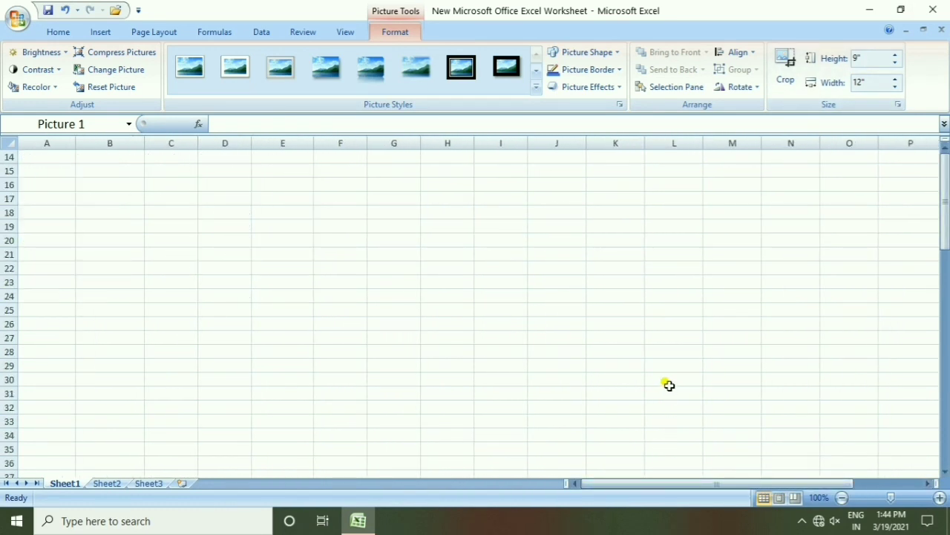
{"action": "scroll", "coordinate": [669, 386], "scroll_direction": "down", "scroll_amount": 14}
{"action": "left_click_drag", "start_coordinate": [780, 483], "coordinate": [846, 481]}
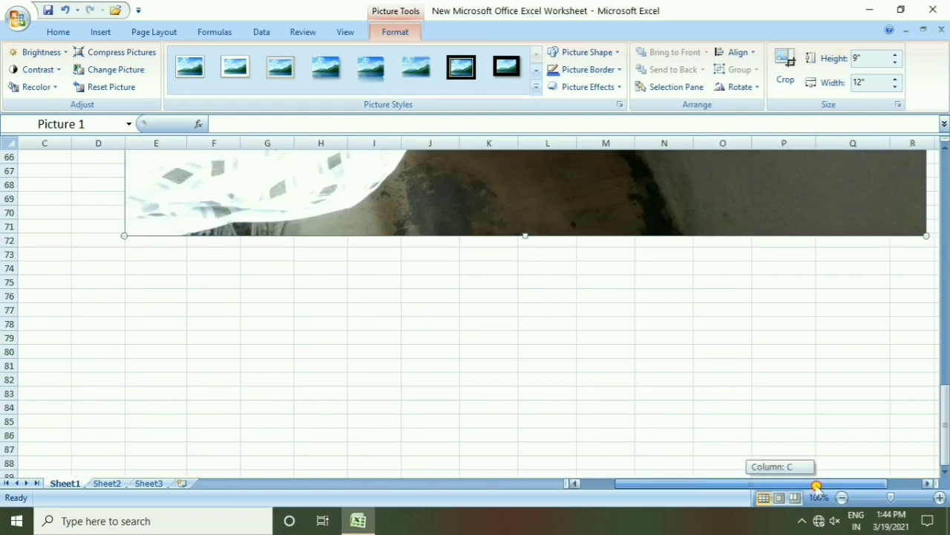
{"action": "left_click_drag", "start_coordinate": [945, 431], "coordinate": [946, 313]}
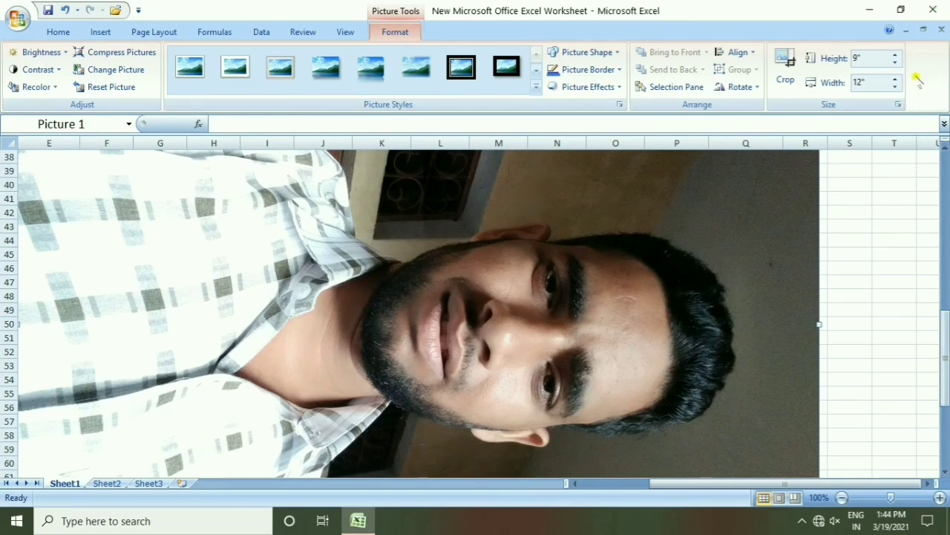
{"action": "left_click", "coordinate": [868, 82]}
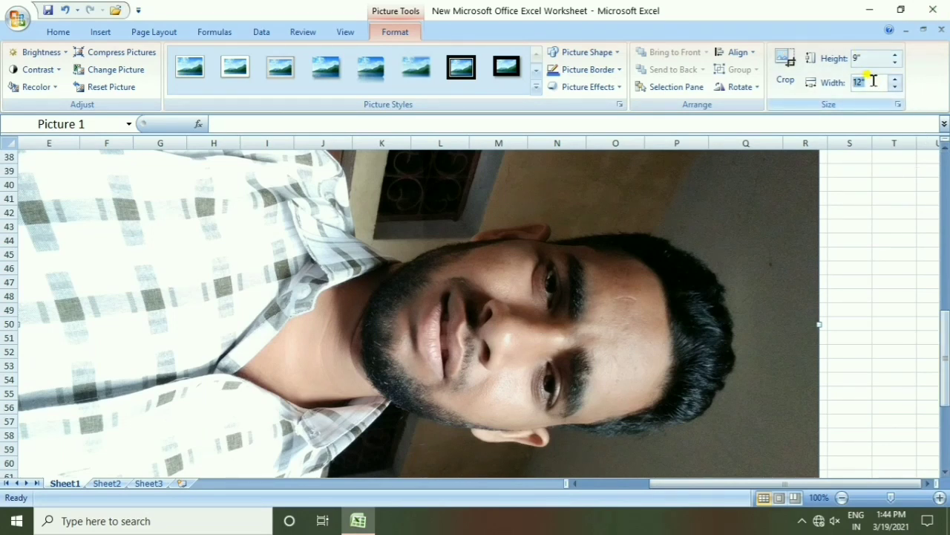
{"action": "key", "text": "BackSpace"}
{"action": "type", "text": "5"}
{"action": "key", "text": "Return"}
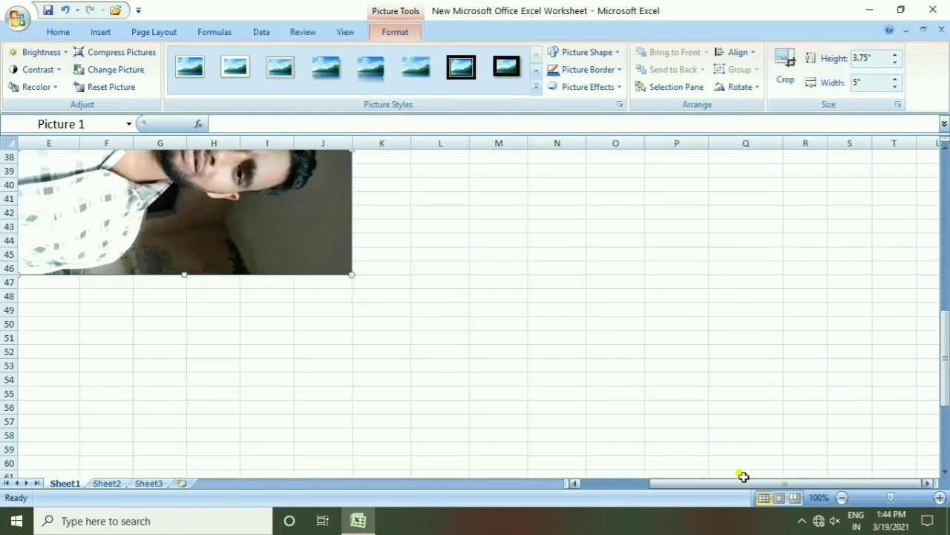
{"action": "left_click_drag", "start_coordinate": [745, 483], "coordinate": [647, 463]}
{"action": "scroll", "coordinate": [483, 378], "scroll_direction": "up", "scroll_amount": 9}
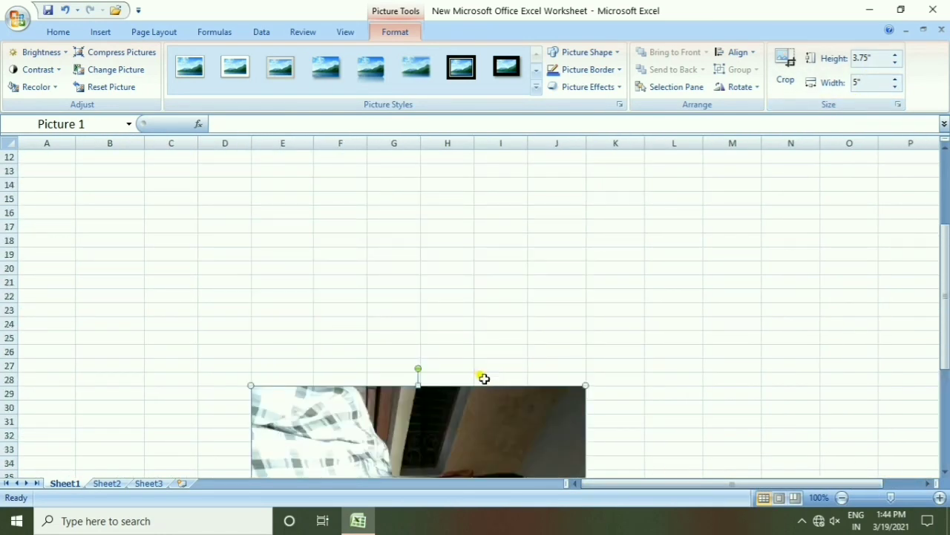
{"action": "scroll", "coordinate": [484, 379], "scroll_direction": "down", "scroll_amount": 4}
Rotate Picture 1 until the person stands upright, keeping a slight tilt
{"action": "mouse_move", "coordinate": [418, 187]}
{"action": "left_mouse_down"}
{"action": "mouse_move", "coordinate": [312, 219]}
{"action": "mouse_move", "coordinate": [319, 334]}
{"action": "mouse_move", "coordinate": [330, 314]}
{"action": "left_mouse_up"}
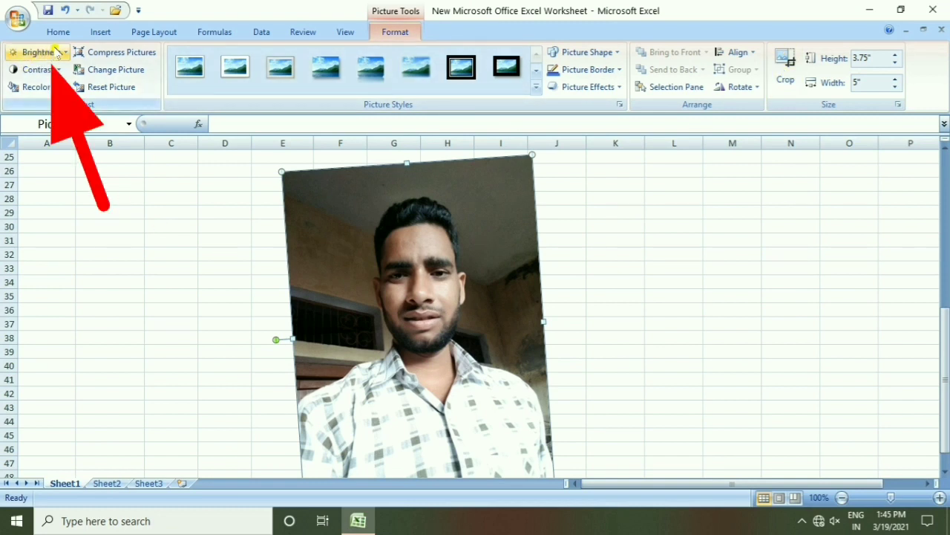
Apply +10 % brightness to Picture 1
{"action": "left_click", "coordinate": [65, 54]}
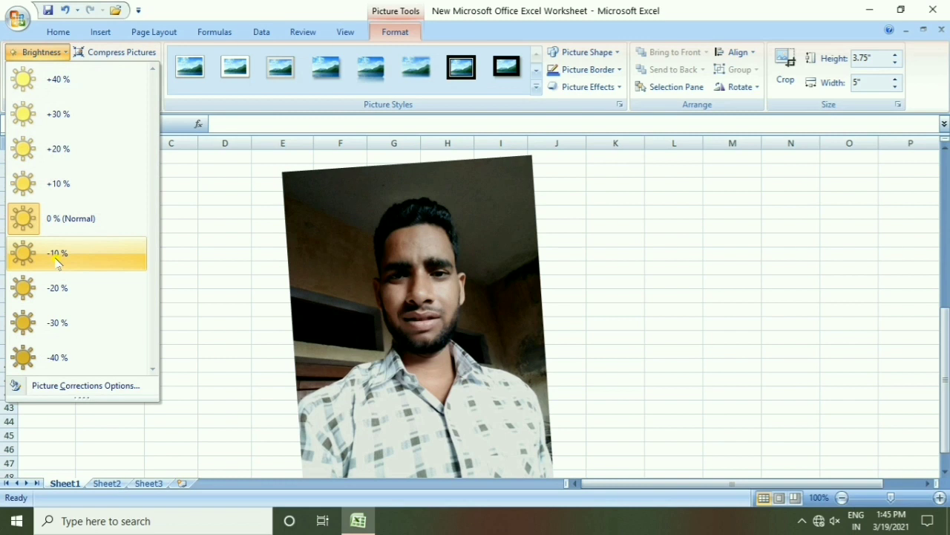
{"action": "left_click", "coordinate": [68, 183]}
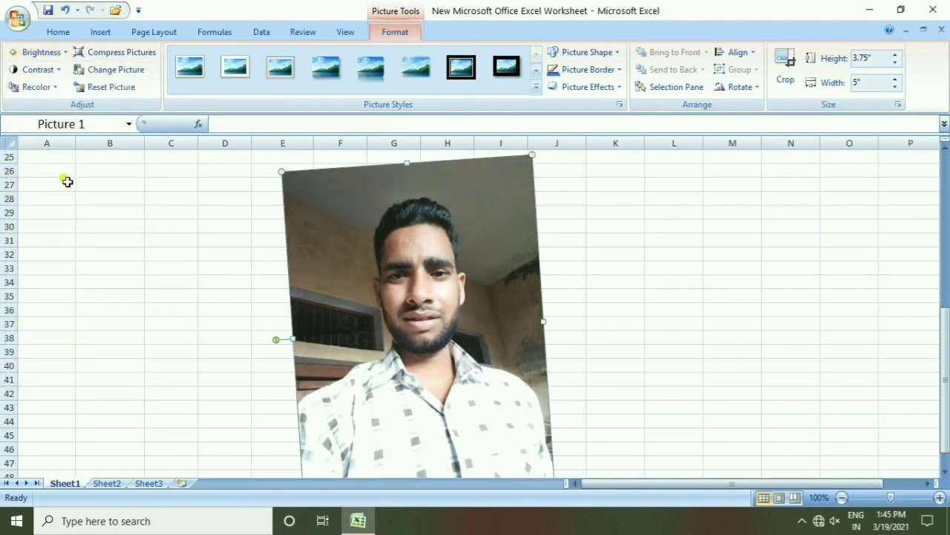
Set the photo's contrast to 0 % (Normal) and bring up the Recolor options
{"action": "left_click", "coordinate": [58, 66]}
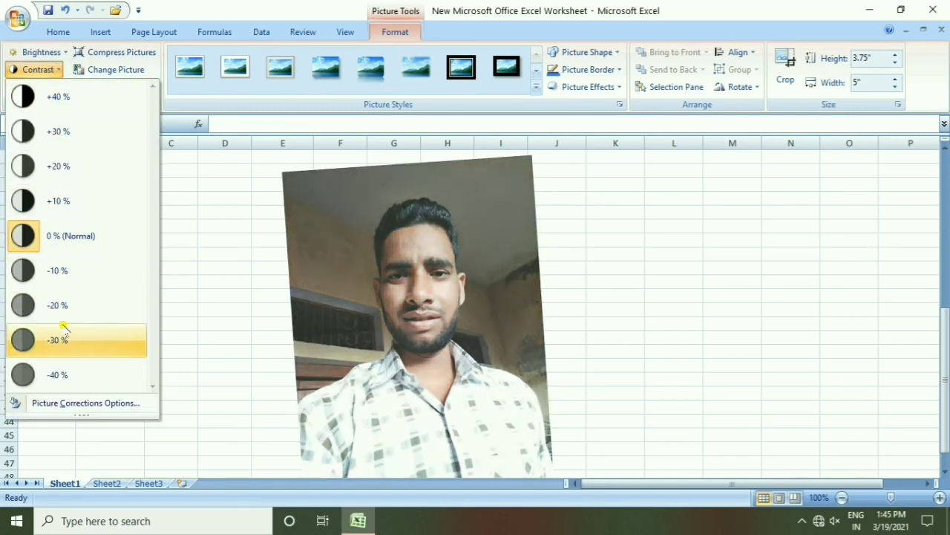
{"action": "left_click", "coordinate": [104, 238]}
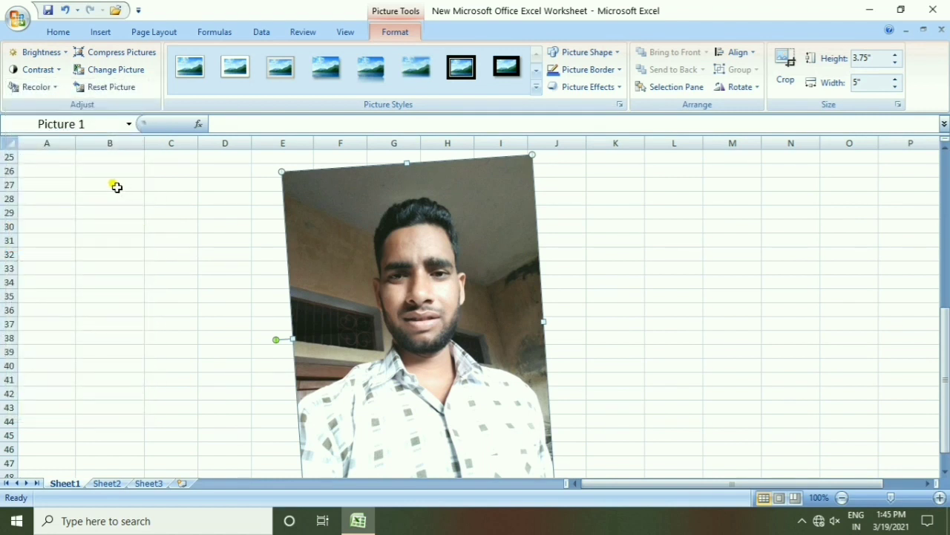
{"action": "left_click", "coordinate": [50, 87]}
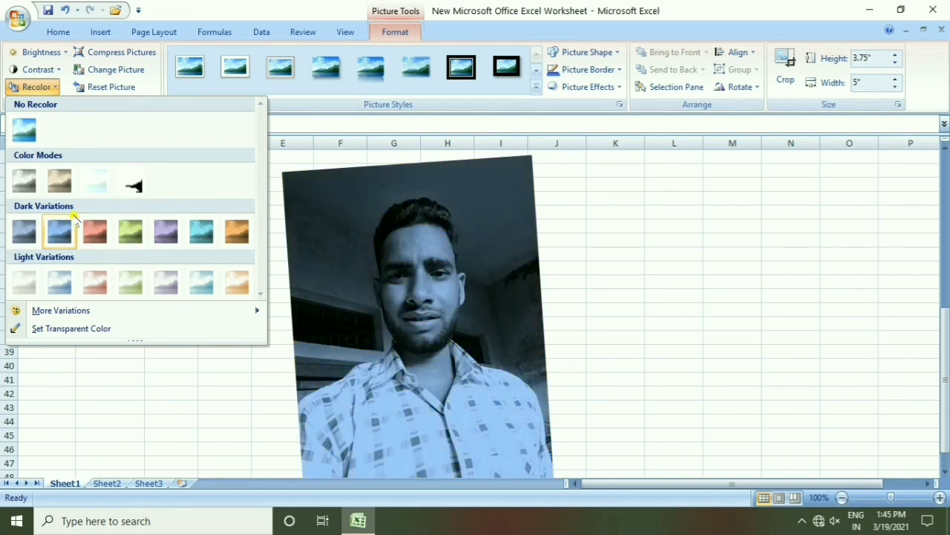
Recolor Picture 1 with the blue swatch under Dark Variations
{"action": "left_click", "coordinate": [59, 229]}
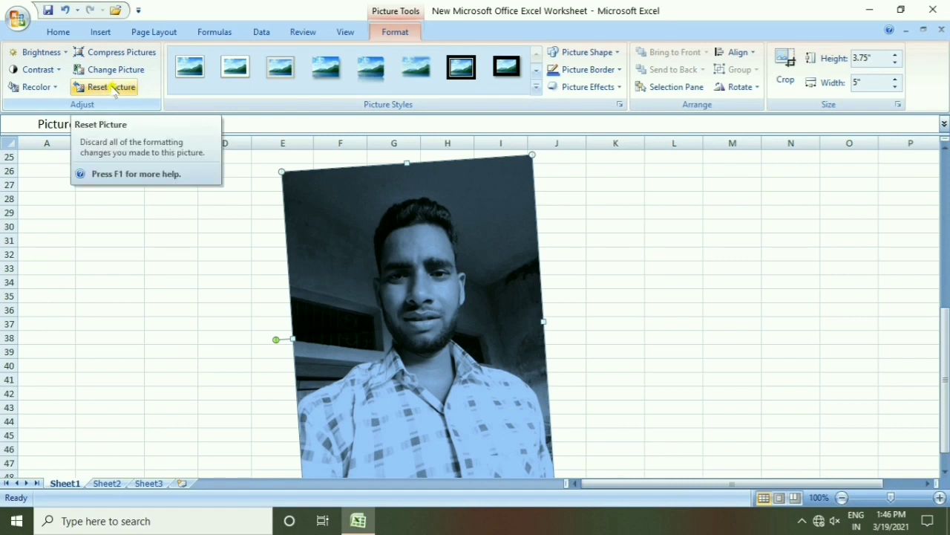
{"action": "left_click", "coordinate": [111, 87]}
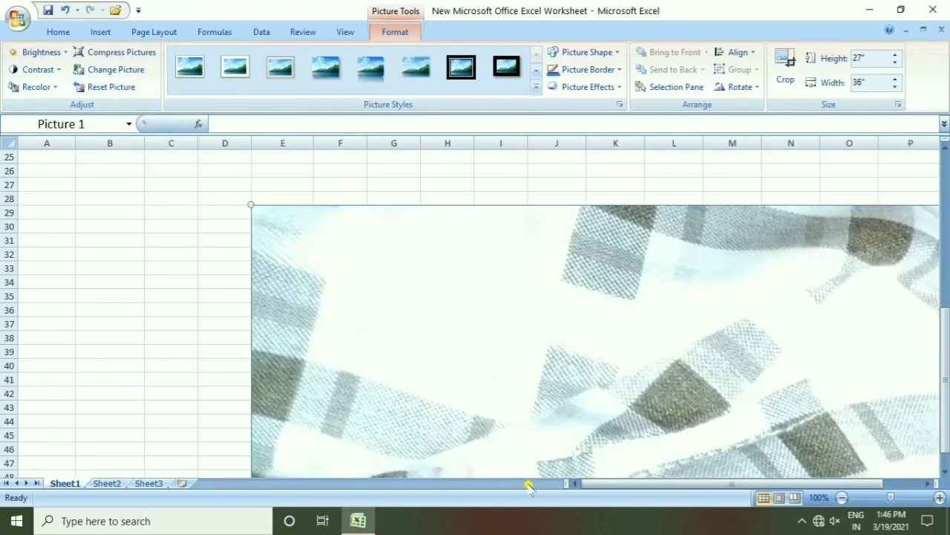
{"action": "scroll", "coordinate": [604, 475], "scroll_direction": "down", "scroll_amount": 1}
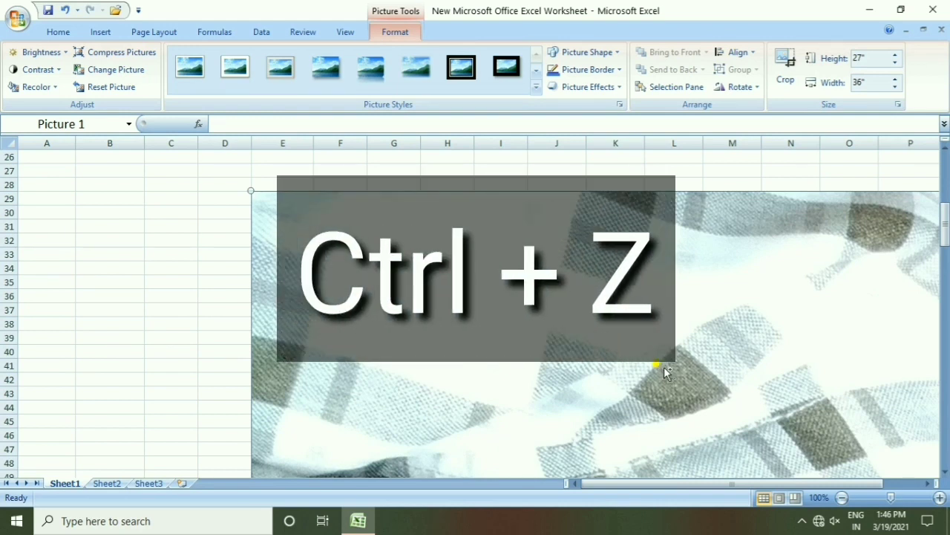
{"action": "key", "text": "ctrl+z"}
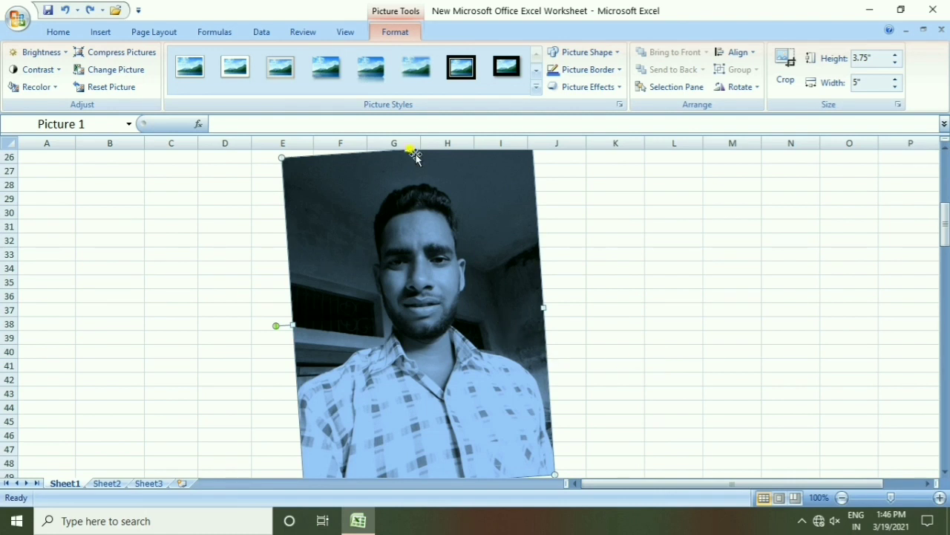
Apply the oval picture style, then change the picture shape to Rectangle
{"action": "left_click", "coordinate": [536, 87]}
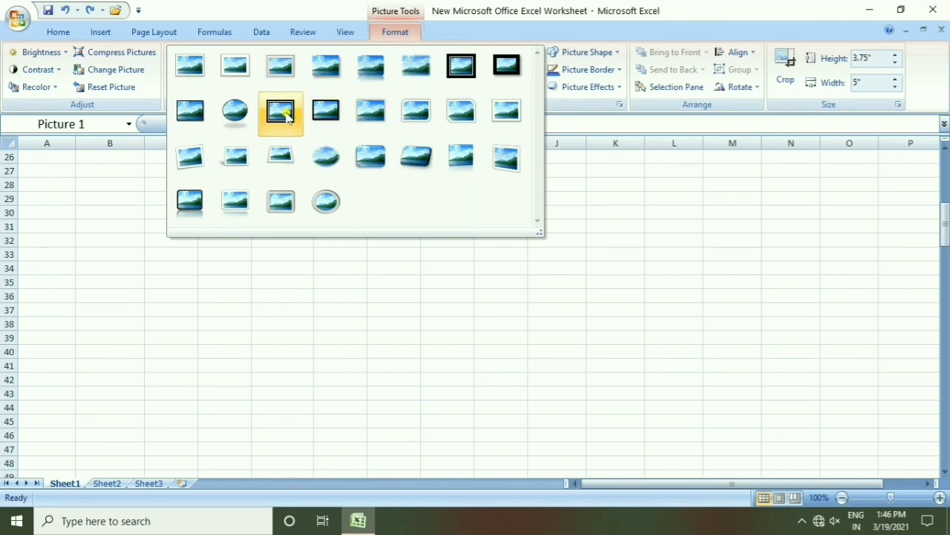
{"action": "left_click", "coordinate": [242, 112]}
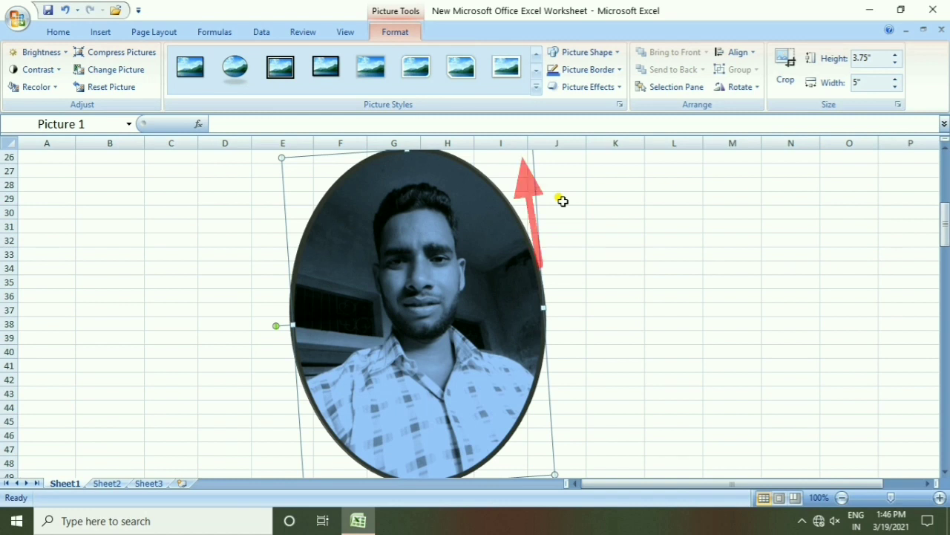
{"action": "left_click", "coordinate": [618, 54]}
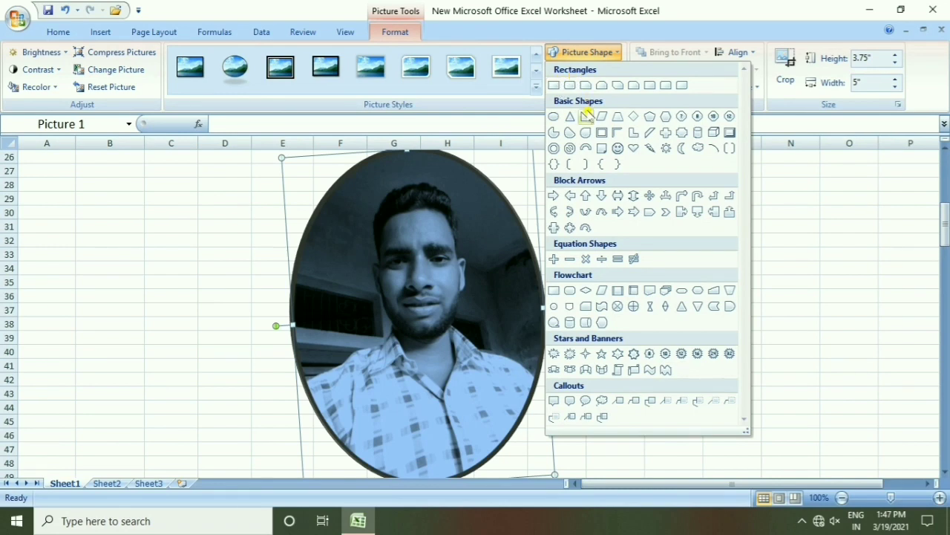
{"action": "left_click", "coordinate": [554, 85]}
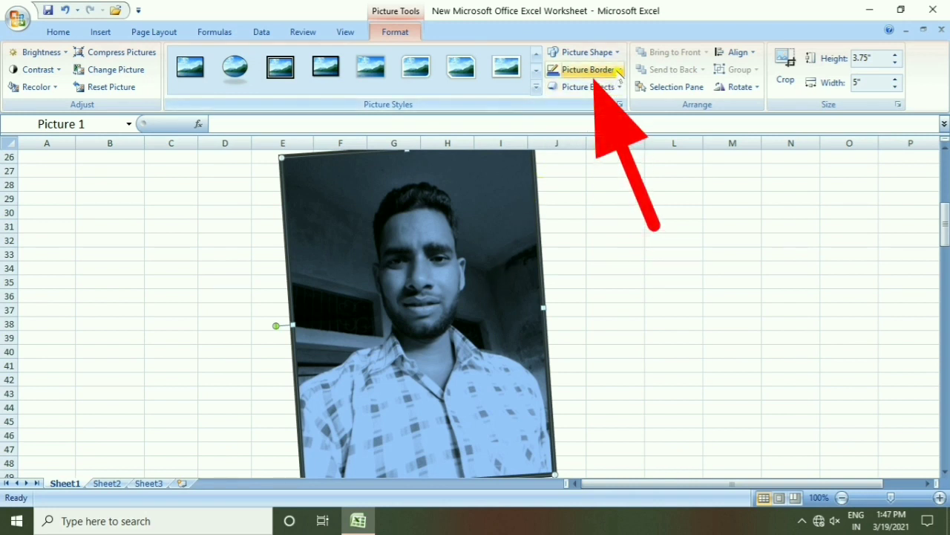
Set Picture 1's border to Red from Standard Colors
{"action": "left_click", "coordinate": [618, 70]}
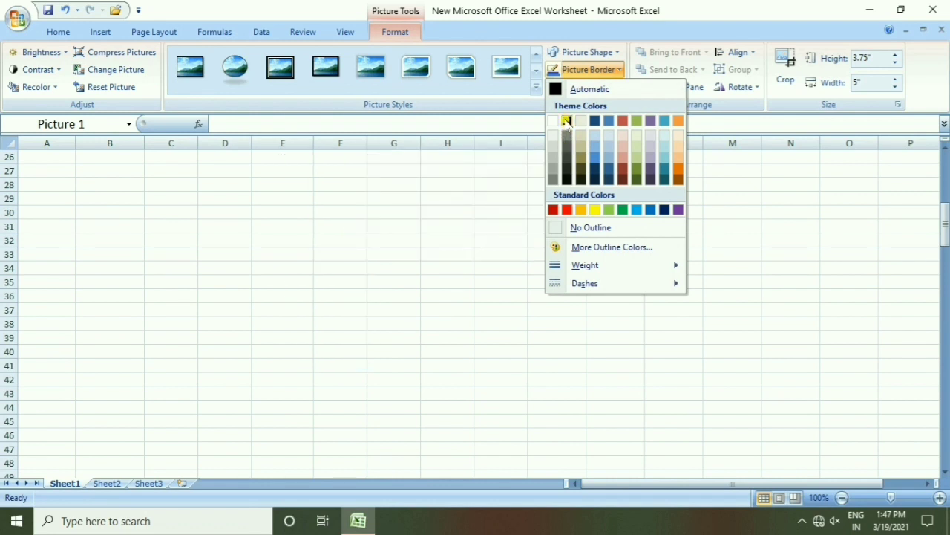
{"action": "left_click", "coordinate": [596, 169]}
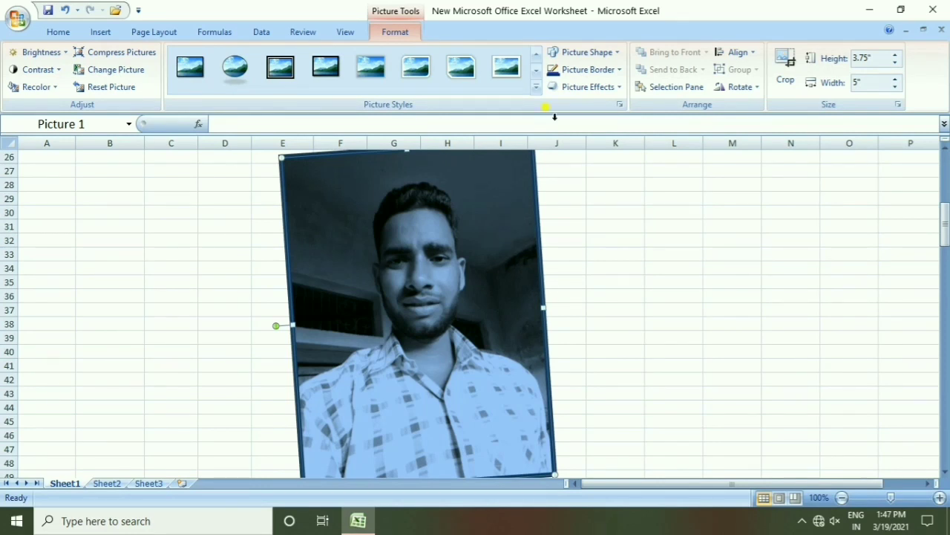
{"action": "left_click", "coordinate": [607, 69]}
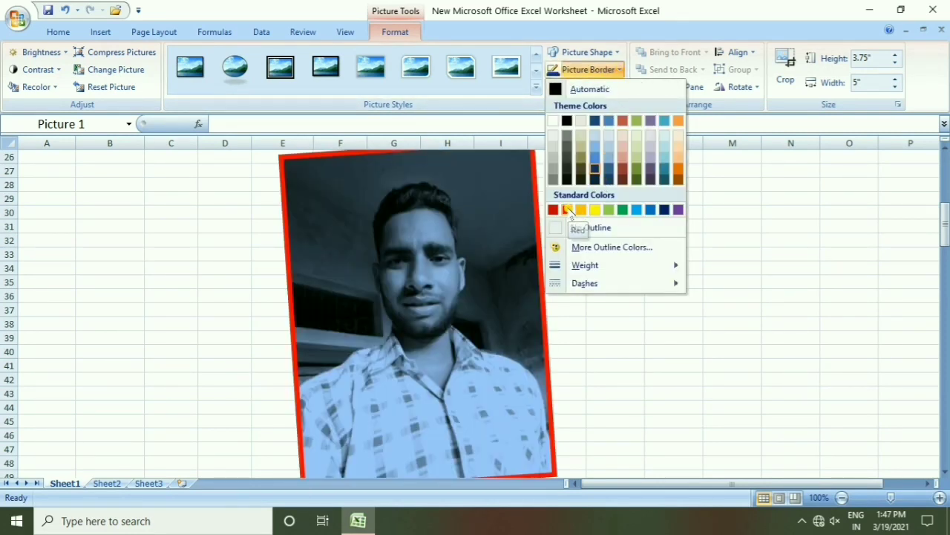
{"action": "left_click", "coordinate": [568, 211]}
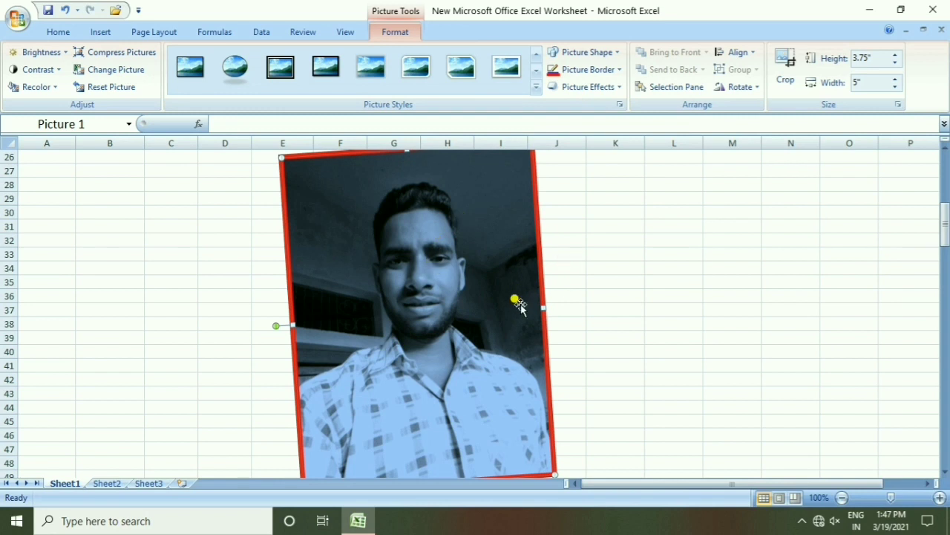
Apply a Parallel 3-D Rotation preset from Picture Effects to the photo
{"action": "left_click", "coordinate": [621, 88]}
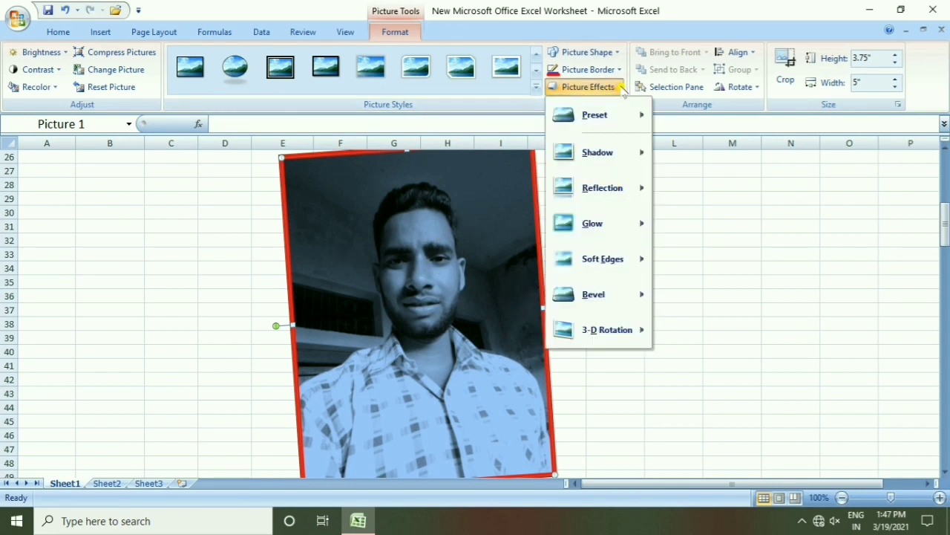
{"action": "mouse_move", "coordinate": [605, 152]}
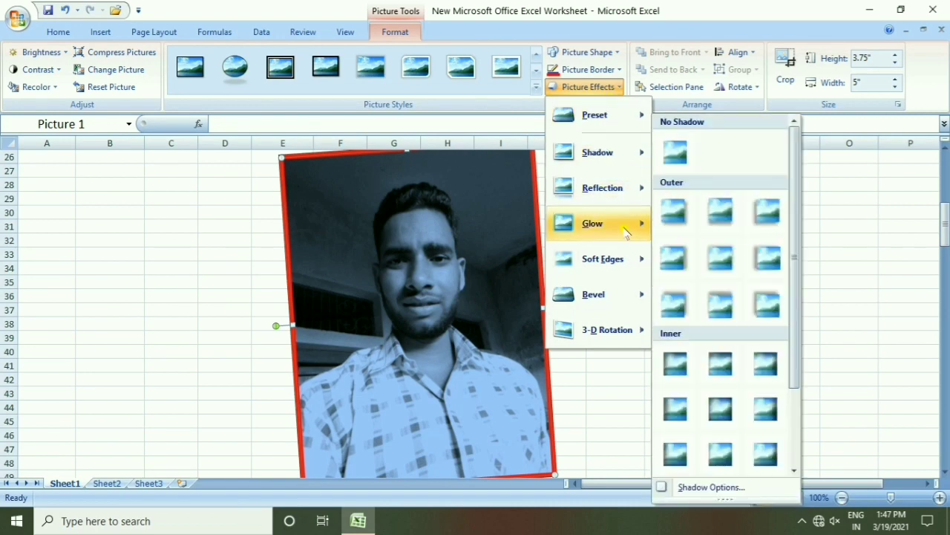
{"action": "mouse_move", "coordinate": [632, 331]}
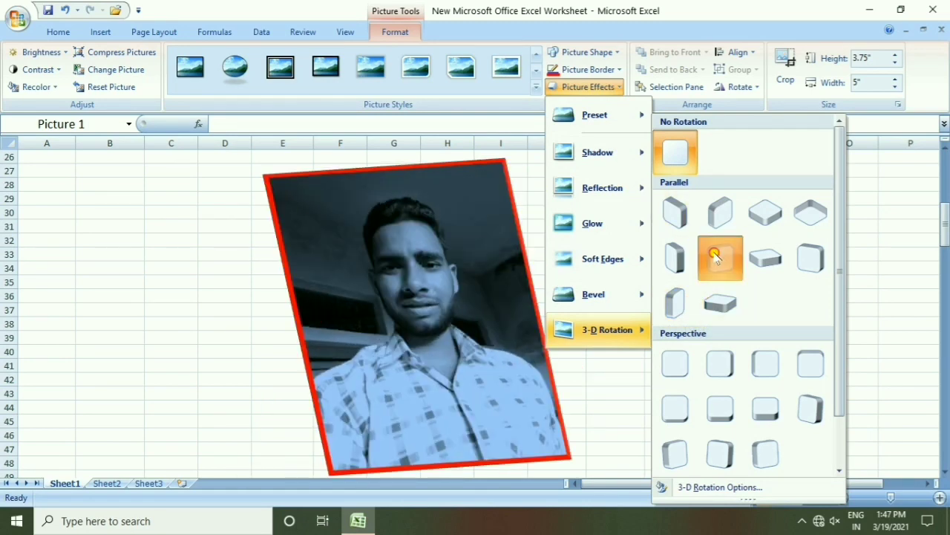
{"action": "left_click", "coordinate": [715, 255]}
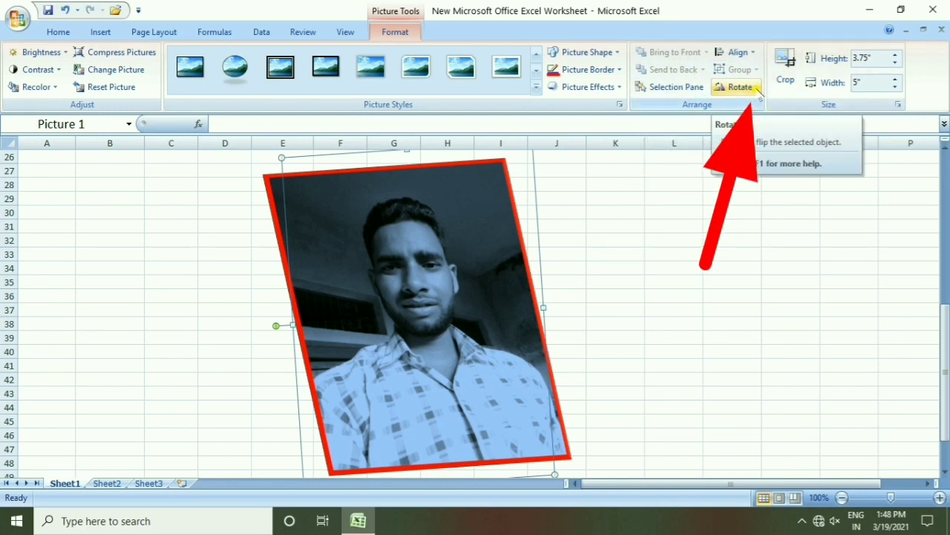
Turn the photo a 90° quarter-turn with the Arrange group's Rotate options
{"action": "left_click", "coordinate": [757, 89]}
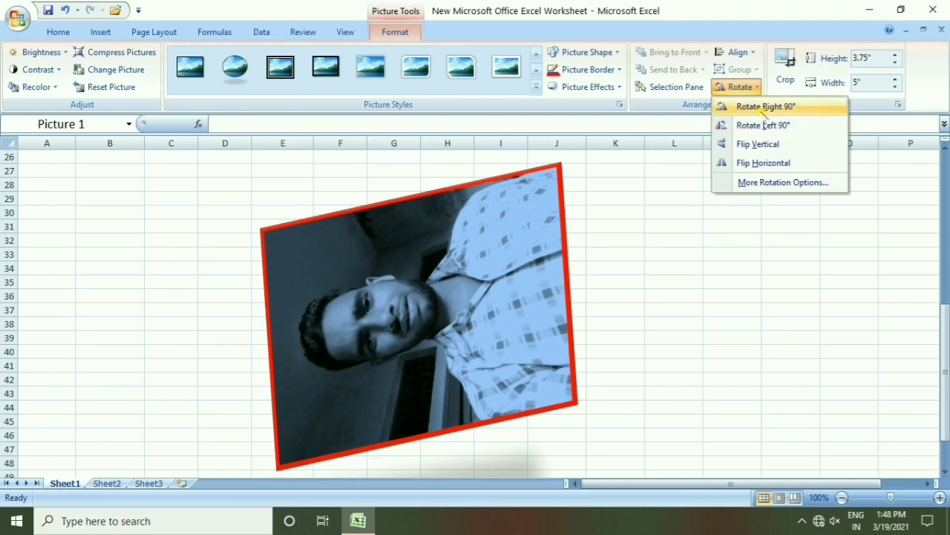
{"action": "key", "text": "Escape"}
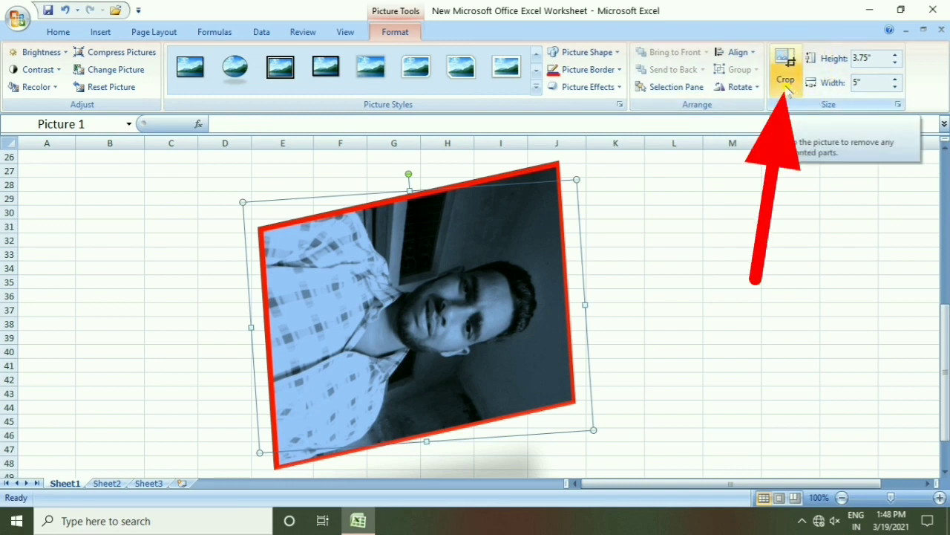
Crop the photo's bottom-right corner inward, then enlarge it to 3.9" high by 5.1" wide
{"action": "left_click", "coordinate": [787, 87]}
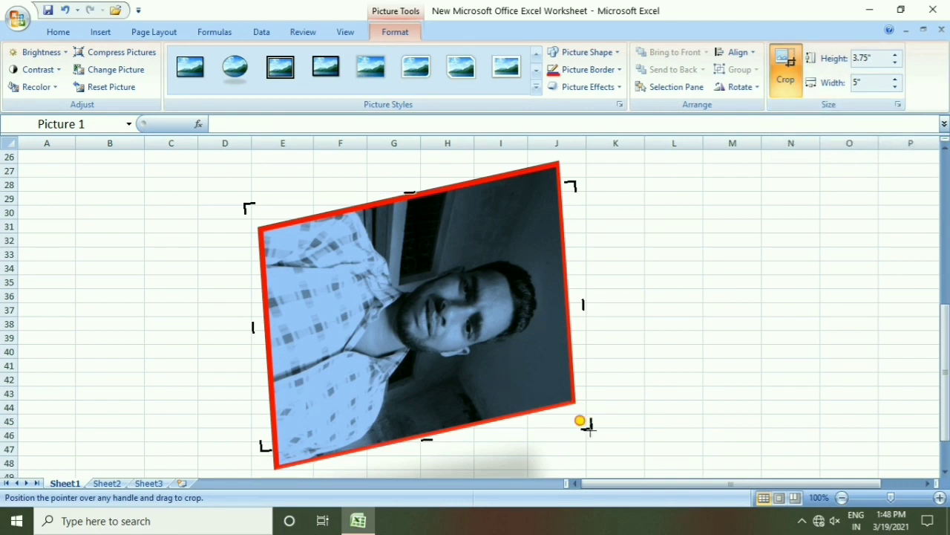
{"action": "left_click_drag", "start_coordinate": [590, 427], "coordinate": [514, 380]}
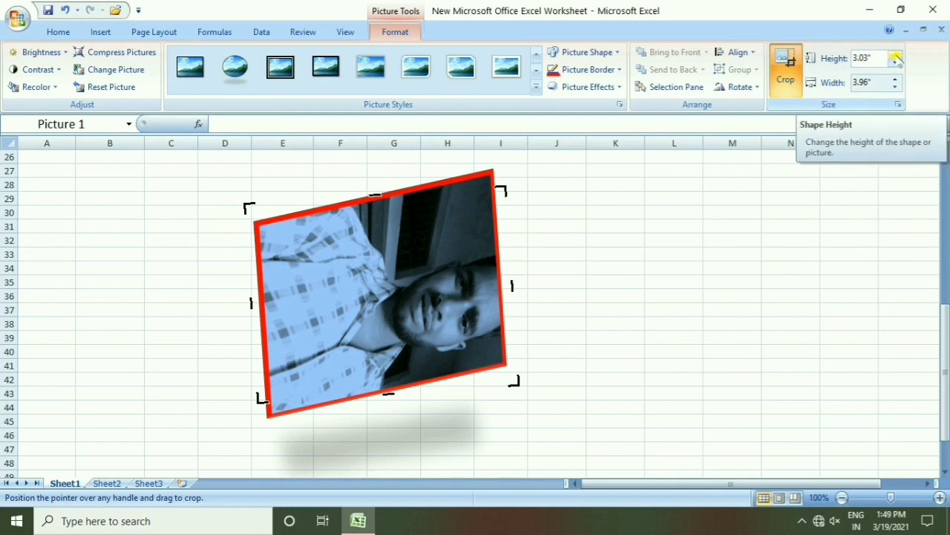
{"action": "left_click", "coordinate": [897, 55]}
{"action": "left_click", "coordinate": [896, 55]}
{"action": "left_click", "coordinate": [896, 55]}
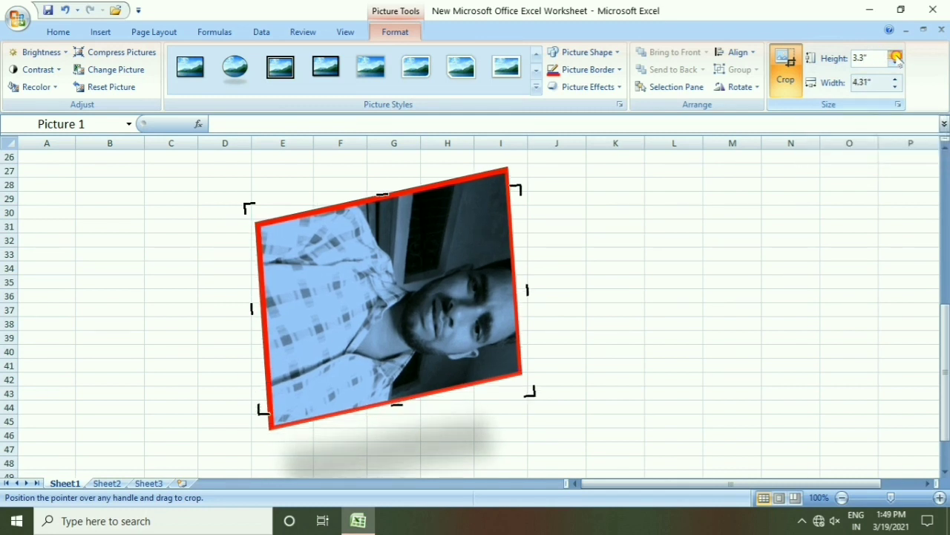
{"action": "left_click", "coordinate": [897, 55]}
{"action": "left_click", "coordinate": [897, 56]}
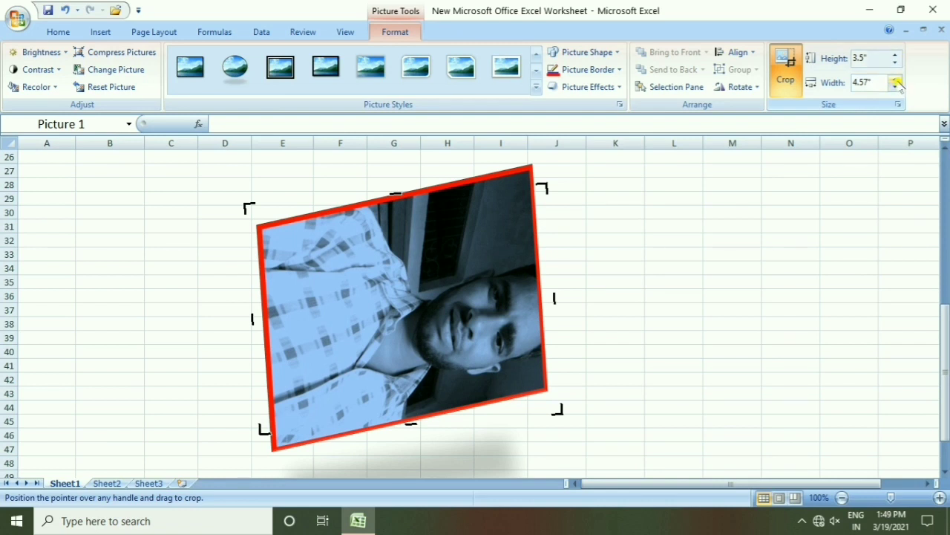
{"action": "left_click", "coordinate": [897, 79]}
{"action": "left_click", "coordinate": [897, 80]}
{"action": "left_click", "coordinate": [896, 79]}
{"action": "left_click", "coordinate": [896, 79]}
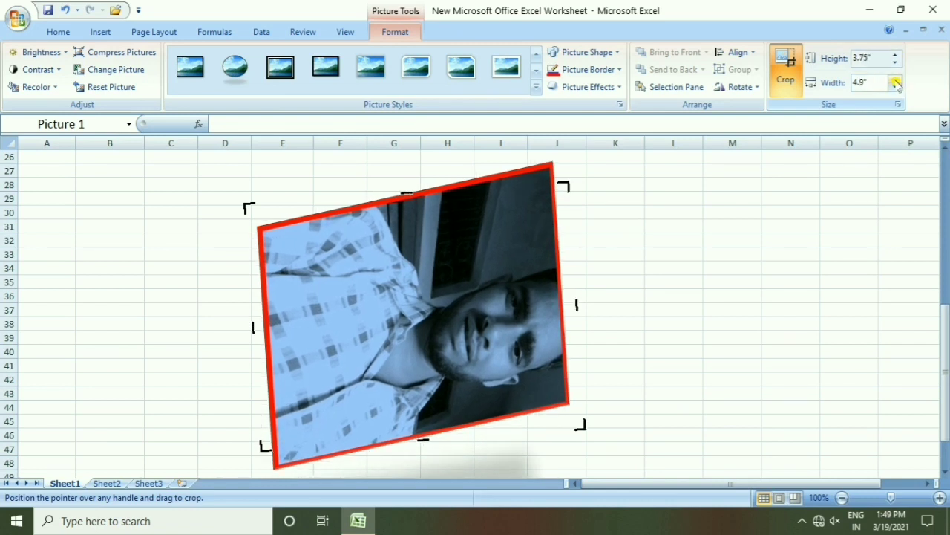
{"action": "left_click", "coordinate": [896, 80]}
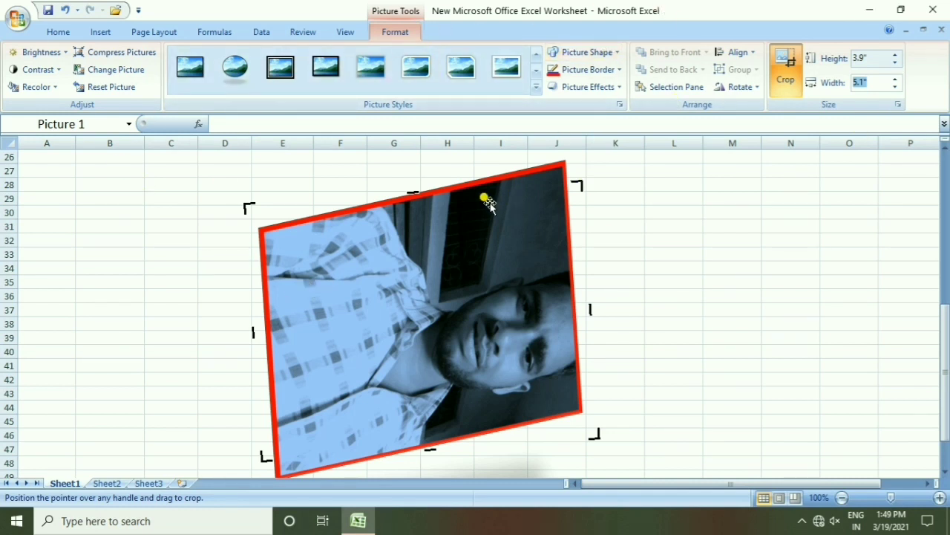
Deselect the photo and scroll down to the empty rows of Sheet1
{"action": "scroll", "coordinate": [414, 242], "scroll_direction": "down", "scroll_amount": 3}
{"action": "key", "text": "Escape"}
{"action": "scroll", "coordinate": [414, 243], "scroll_direction": "down", "scroll_amount": 10}
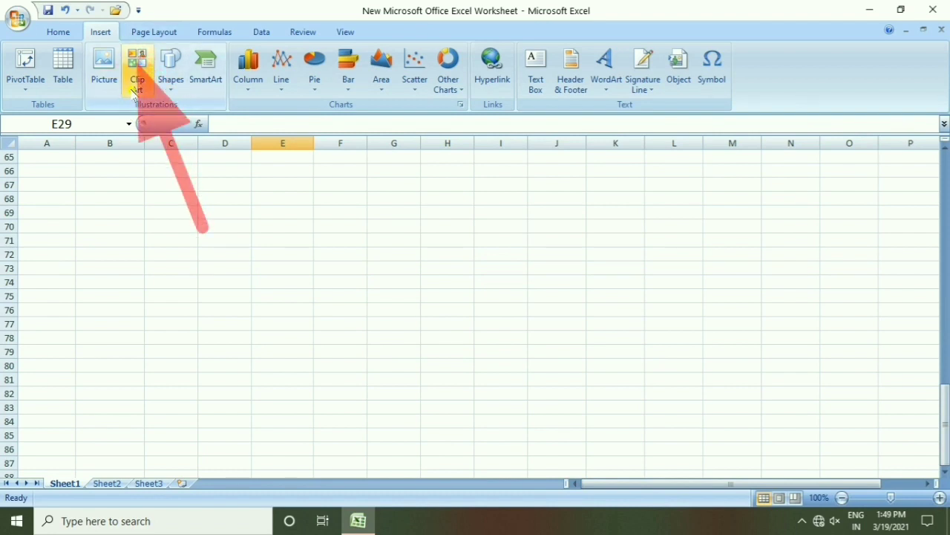
Search clip art for 'computer', place the woman-at-computer clip on the sheet, and close the pane
{"action": "left_click", "coordinate": [136, 74]}
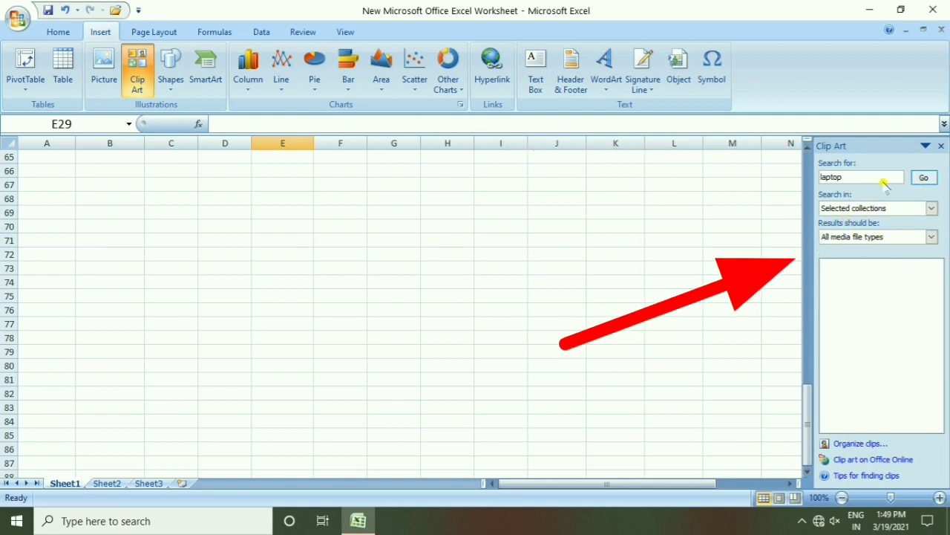
{"action": "left_click", "coordinate": [848, 174]}
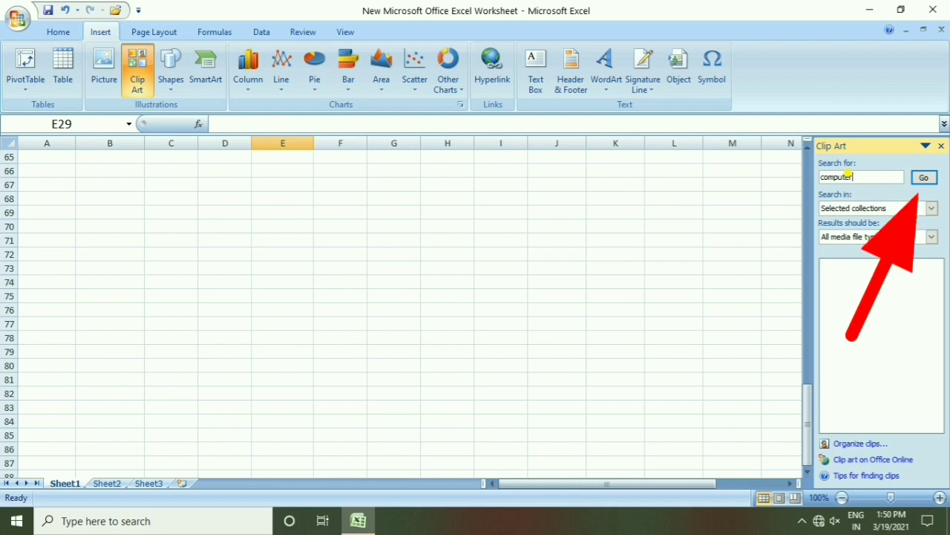
{"action": "left_click", "coordinate": [922, 178]}
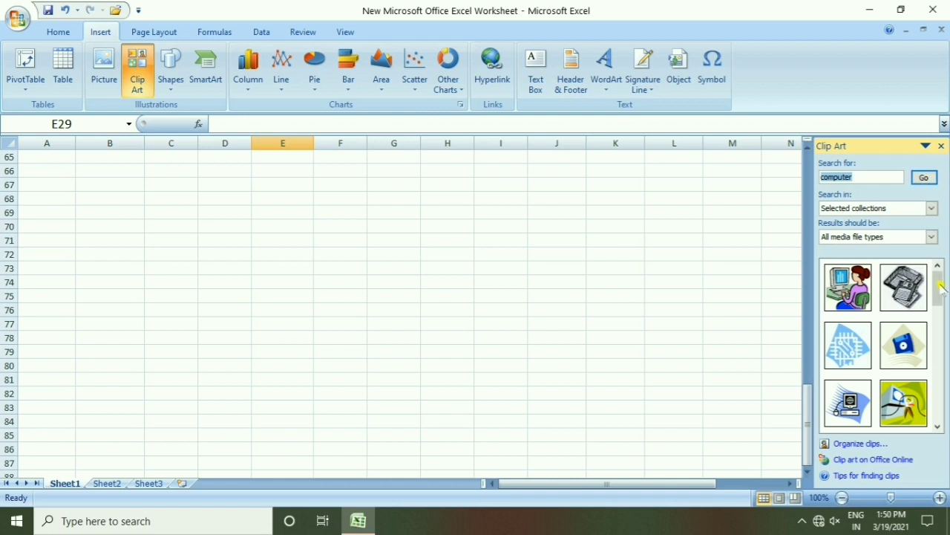
{"action": "mouse_move", "coordinate": [941, 288]}
{"action": "left_mouse_down"}
{"action": "mouse_move", "coordinate": [947, 383]}
{"action": "mouse_move", "coordinate": [945, 279]}
{"action": "left_mouse_up"}
{"action": "mouse_move", "coordinate": [848, 286]}
{"action": "left_mouse_down"}
{"action": "mouse_move", "coordinate": [564, 310]}
{"action": "mouse_move", "coordinate": [401, 288]}
{"action": "left_mouse_up"}
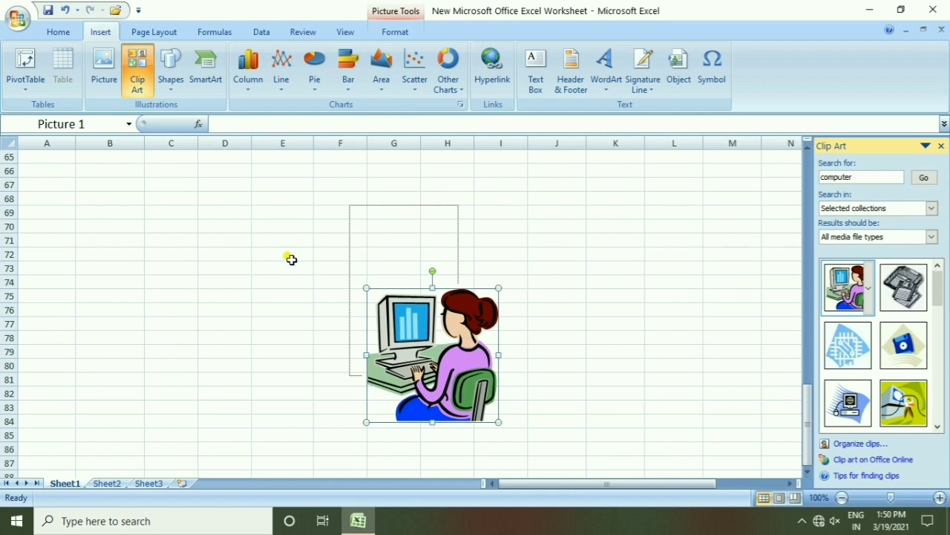
{"action": "scroll", "coordinate": [291, 260], "scroll_direction": "down", "scroll_amount": 9}
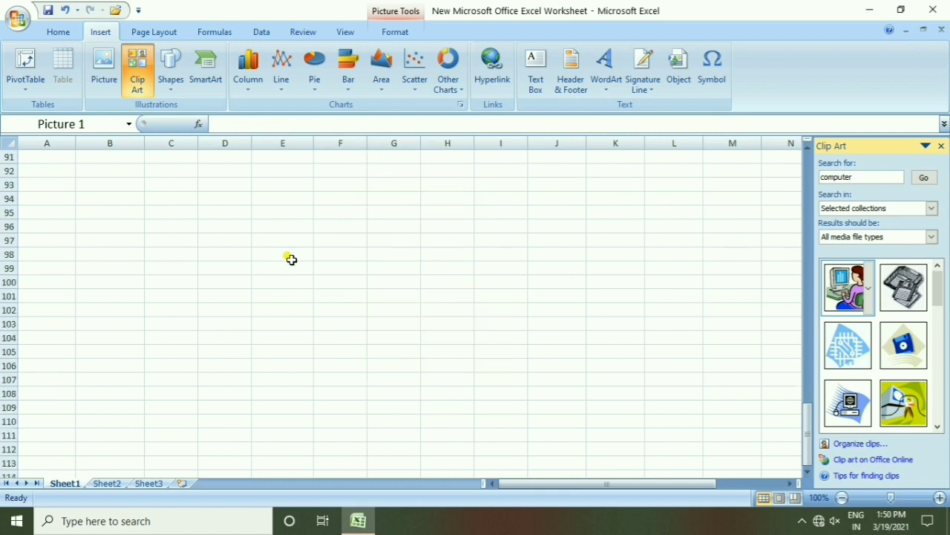
{"action": "left_click", "coordinate": [941, 146]}
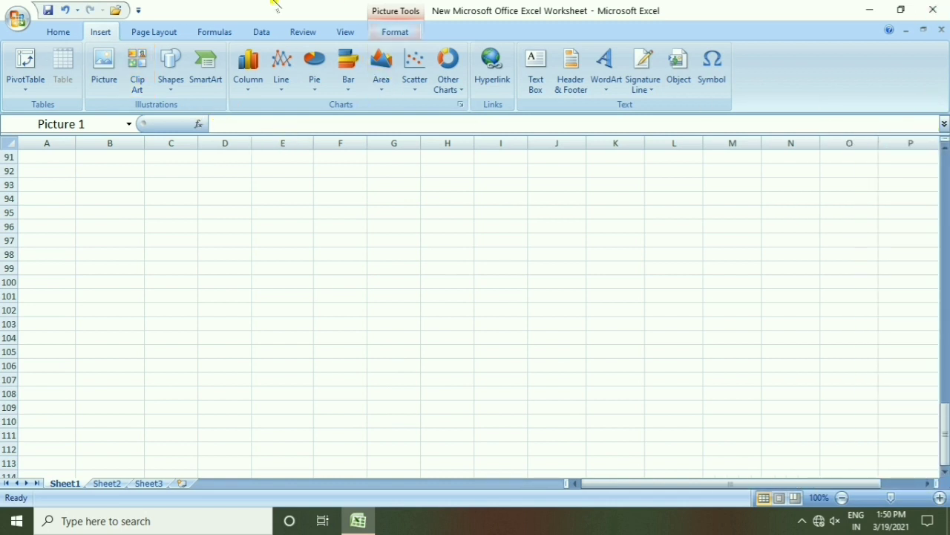
Draw a 2.24" by 6.43" rectangle spanning columns C to J over rows 94–105
{"action": "left_click", "coordinate": [171, 88]}
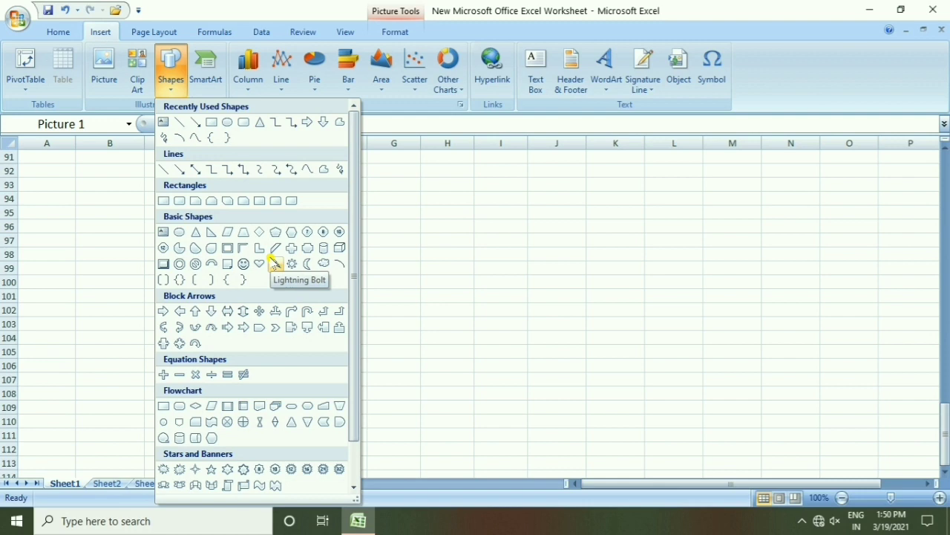
{"action": "left_click", "coordinate": [211, 121]}
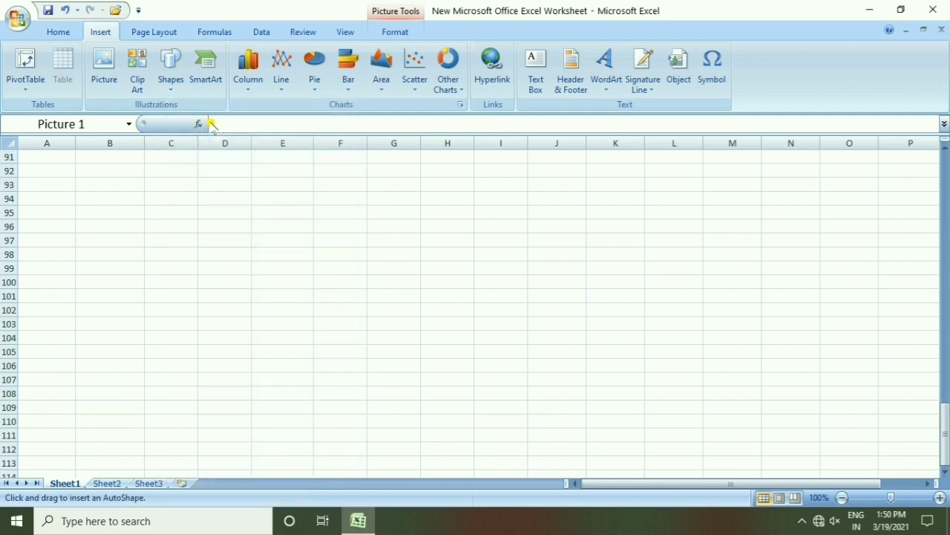
{"action": "mouse_move", "coordinate": [154, 199]}
{"action": "left_mouse_down"}
{"action": "mouse_move", "coordinate": [568, 352]}
{"action": "mouse_move", "coordinate": [583, 347]}
{"action": "left_mouse_up"}
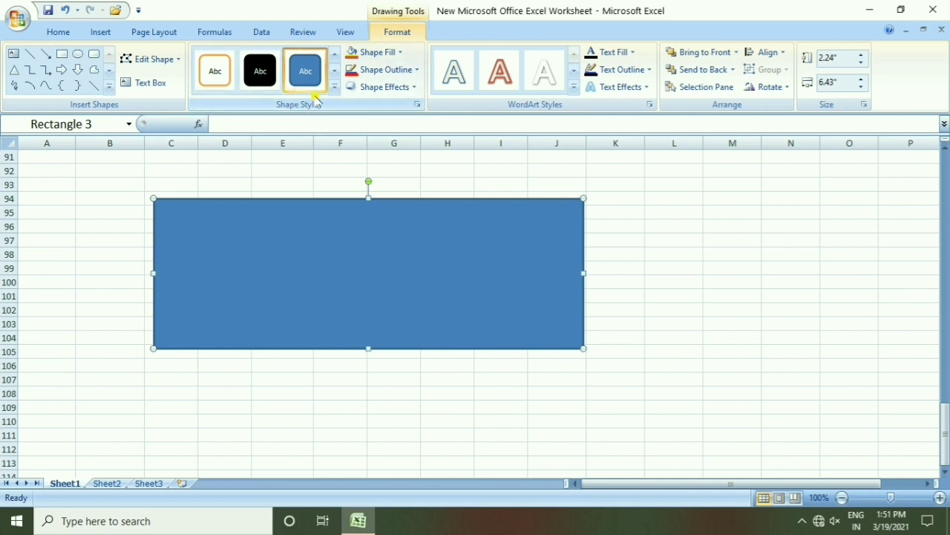
Apply the red shape style to the rectangle, then change its fill to light salmon
{"action": "left_click", "coordinate": [335, 87]}
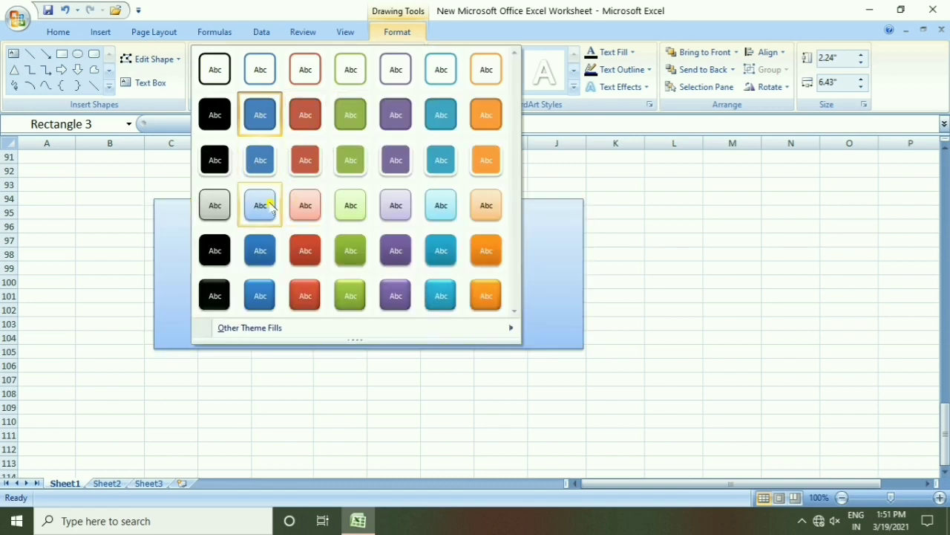
{"action": "left_click", "coordinate": [304, 161]}
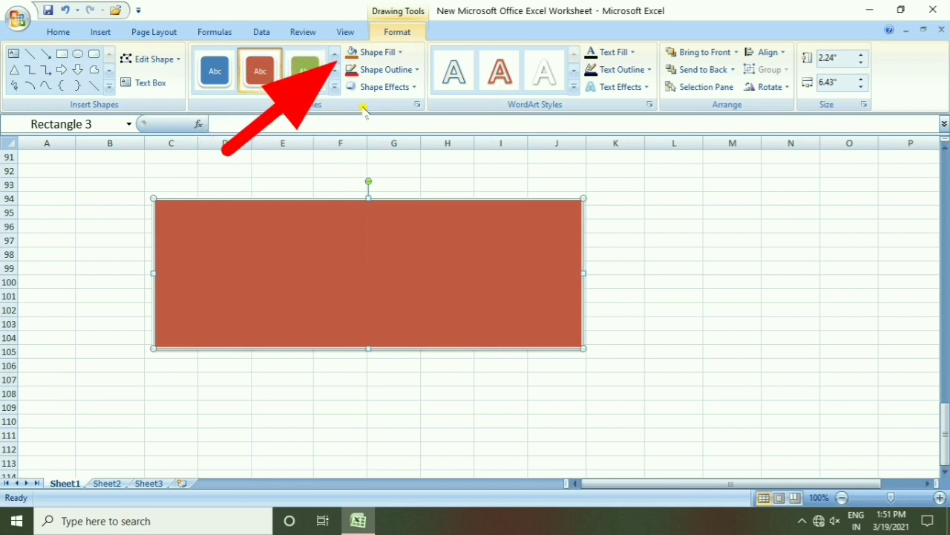
{"action": "left_click", "coordinate": [399, 54]}
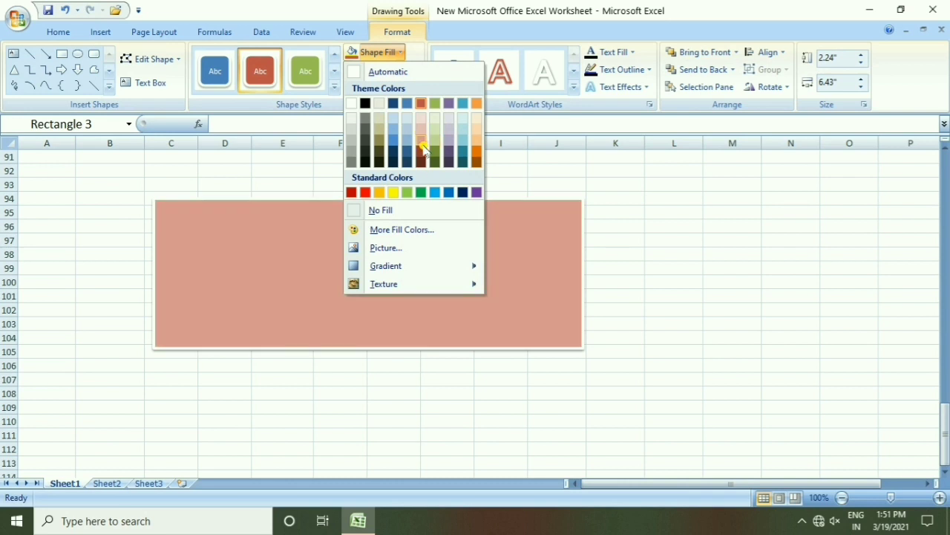
{"action": "left_click", "coordinate": [425, 149]}
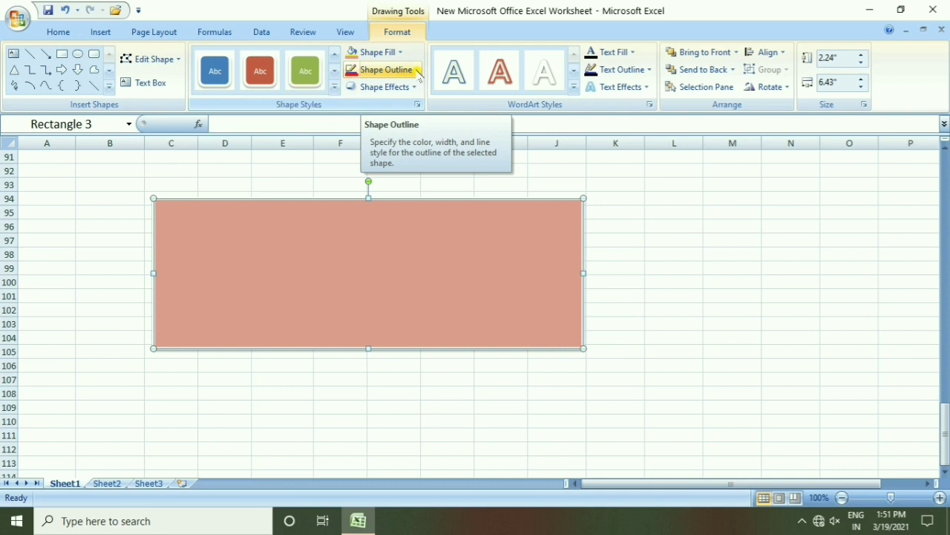
Outline the salmon rectangle in the Black, Text 1 theme colour
{"action": "left_click", "coordinate": [418, 71]}
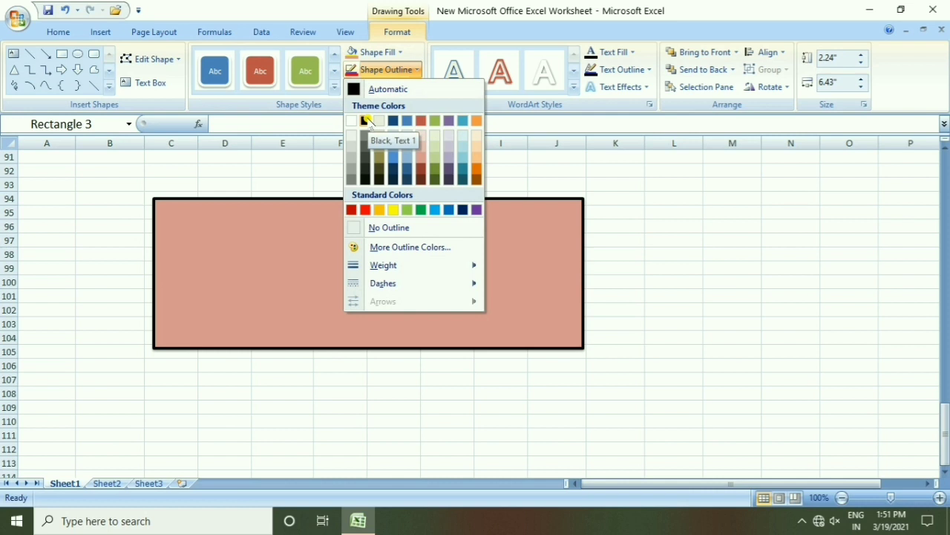
{"action": "left_click", "coordinate": [365, 120]}
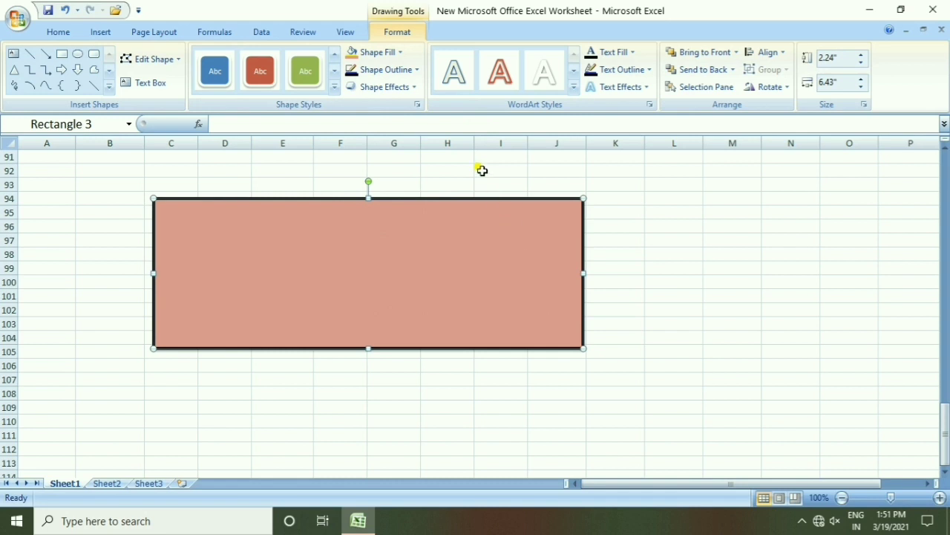
Apply the first Parallel 3-D Rotation preset to the rectangle
{"action": "left_click", "coordinate": [413, 90]}
{"action": "mouse_move", "coordinate": [395, 152]}
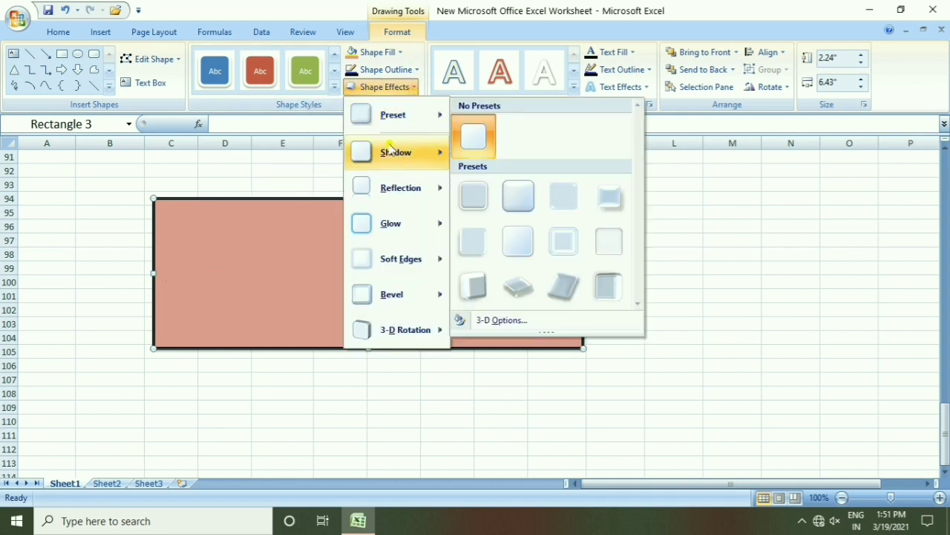
{"action": "mouse_move", "coordinate": [396, 191]}
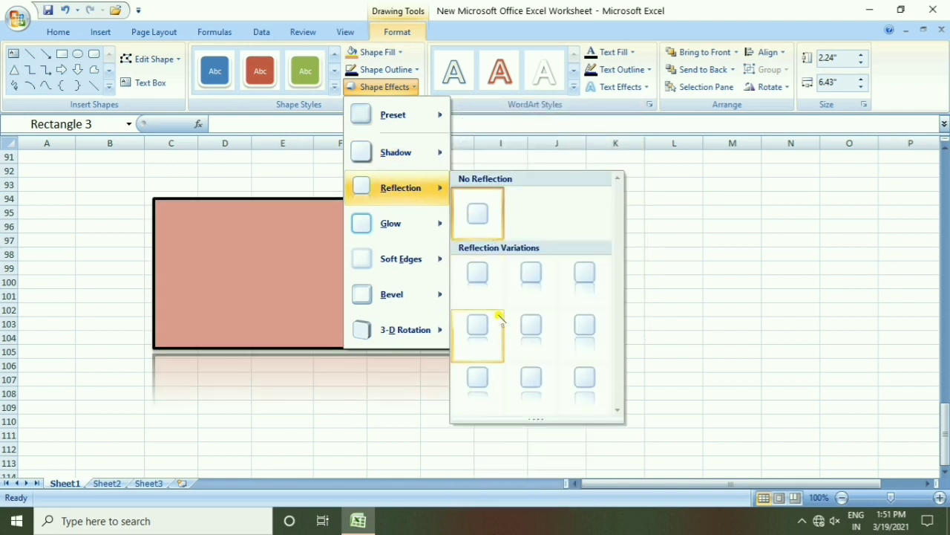
{"action": "mouse_move", "coordinate": [429, 331]}
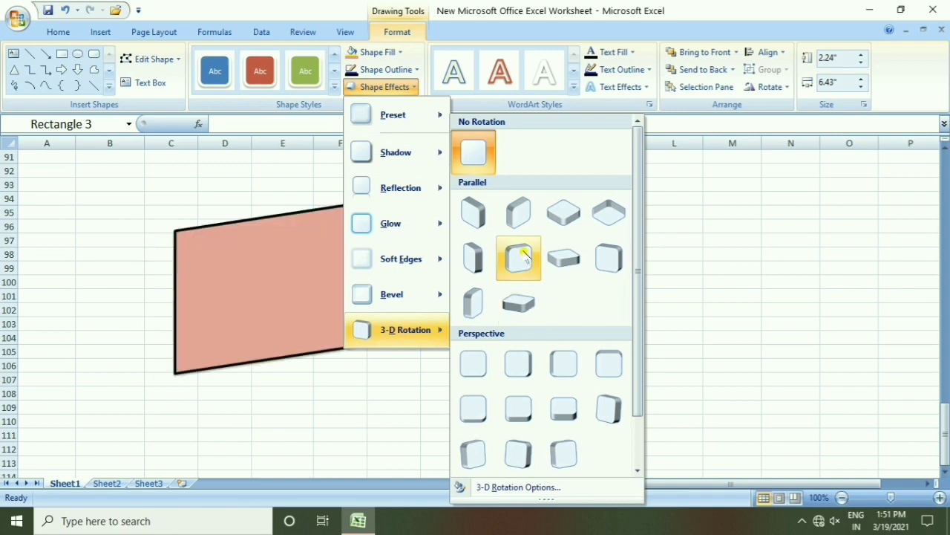
{"action": "left_click", "coordinate": [479, 213]}
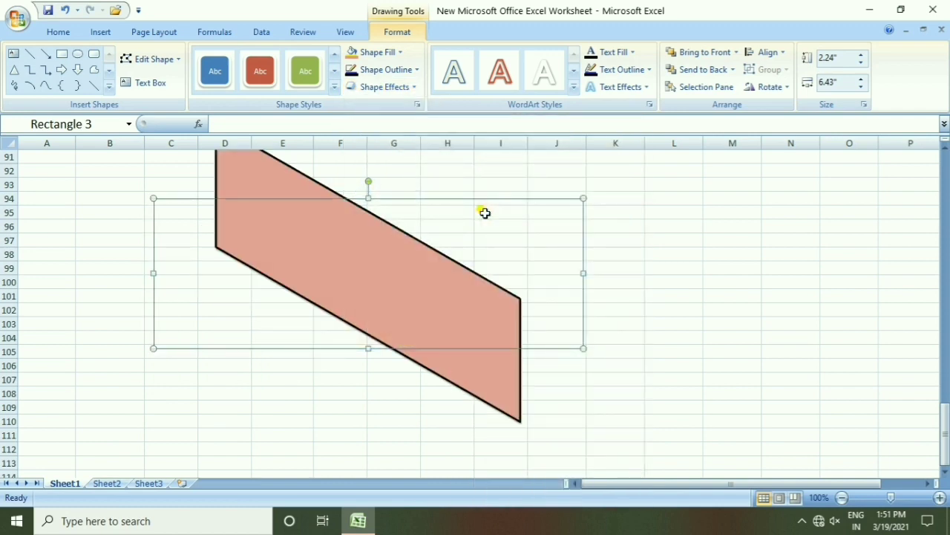
Give the shape's text the red-outline WordArt style and place the cursor inside the rectangle
{"action": "scroll", "coordinate": [537, 265], "scroll_direction": "up", "scroll_amount": 4}
{"action": "scroll", "coordinate": [537, 265], "scroll_direction": "down", "scroll_amount": 4}
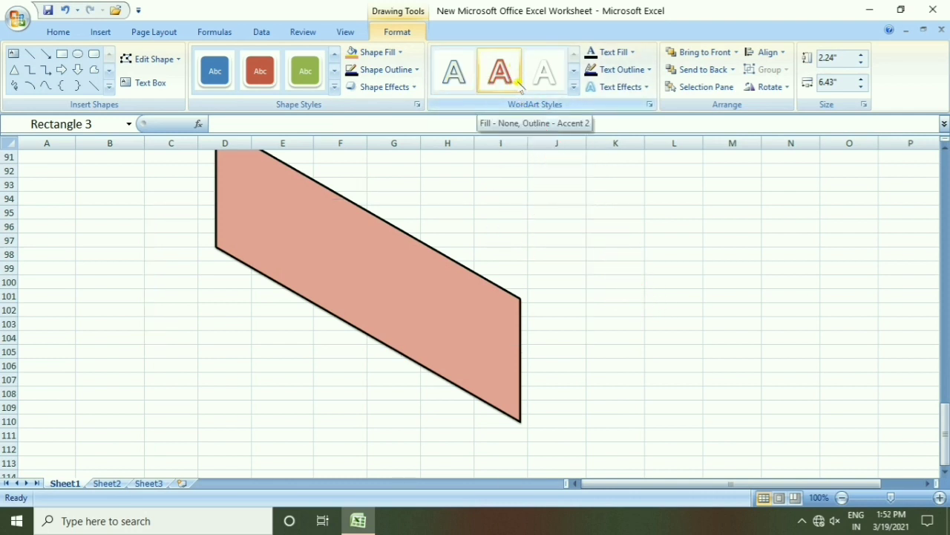
{"action": "left_click", "coordinate": [513, 82]}
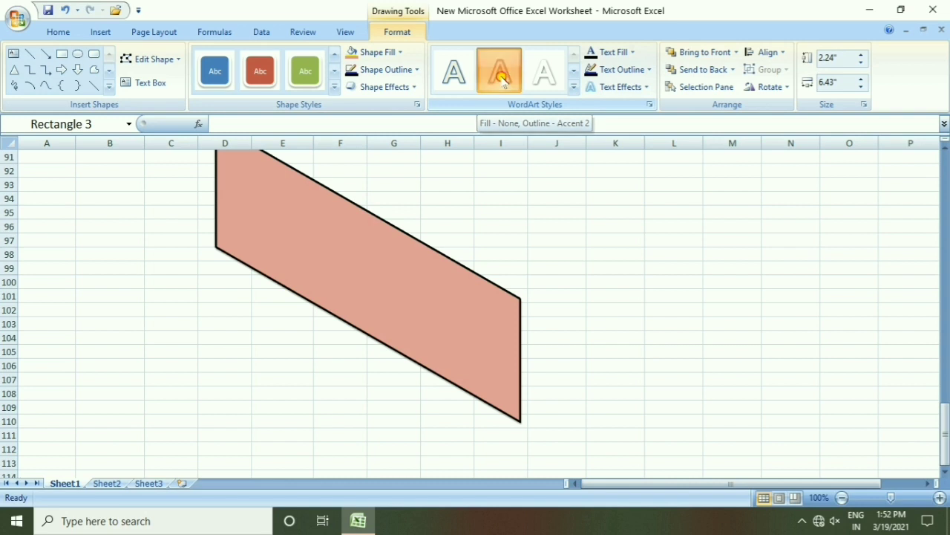
{"action": "left_click", "coordinate": [319, 266]}
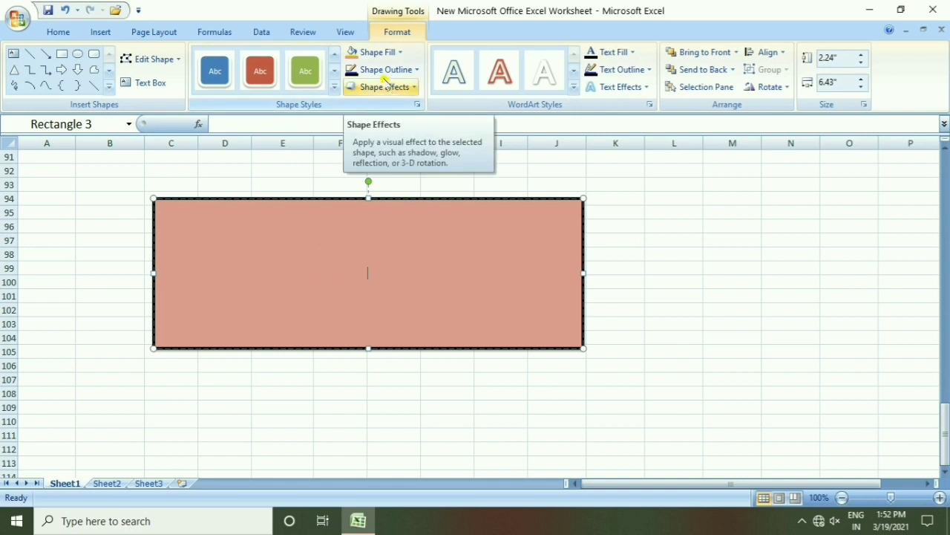
Type 'welcome to you' in the rectangle, change the text fill colour, and add more filler letters
{"action": "type", "text": "welcome to"}
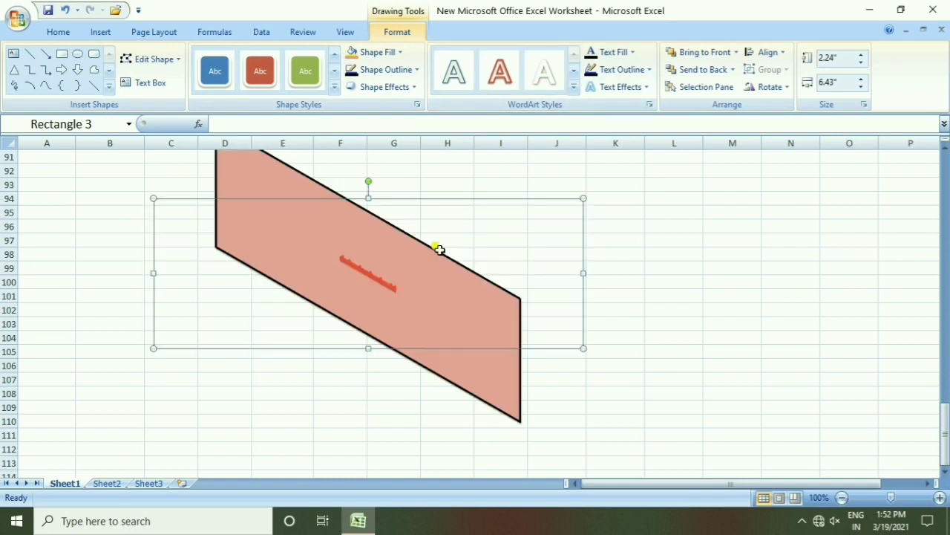
{"action": "type", "text": " you"}
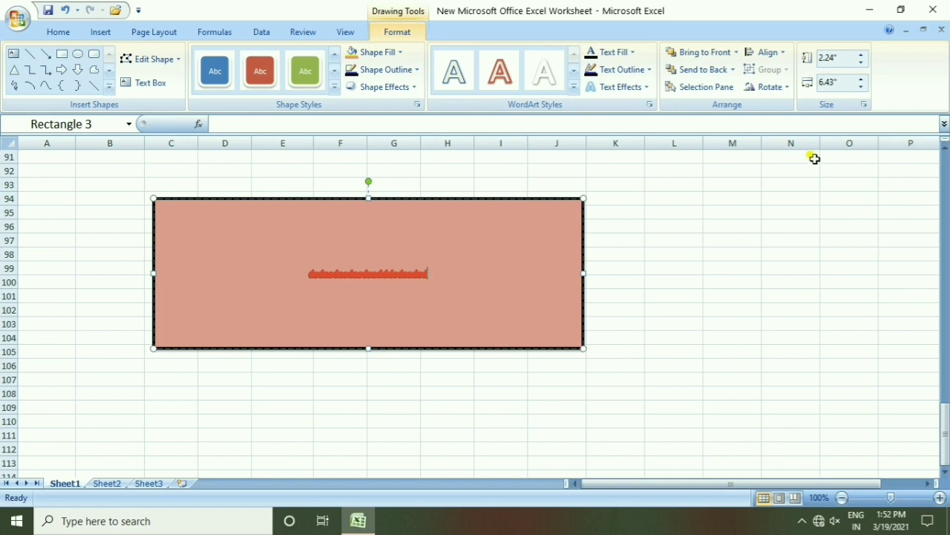
{"action": "left_click", "coordinate": [631, 53]}
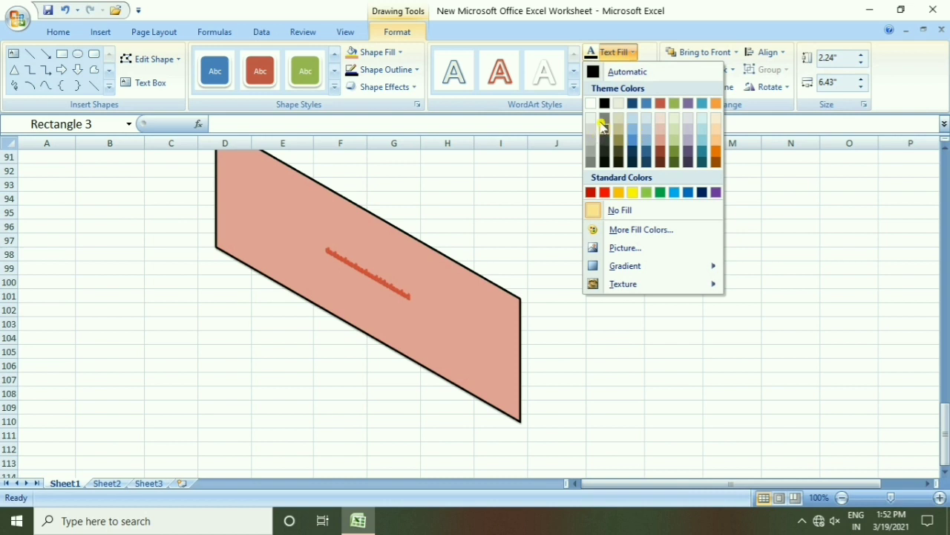
{"action": "left_click", "coordinate": [605, 120]}
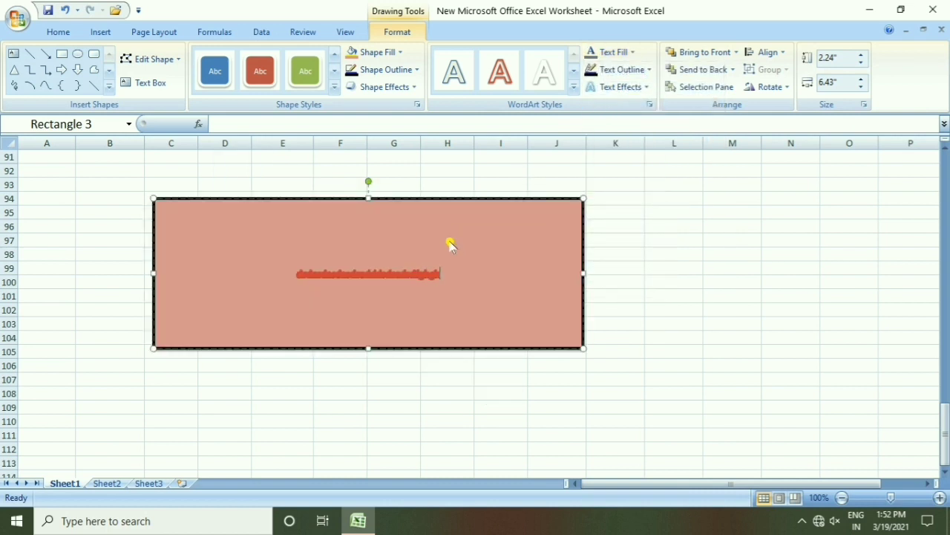
{"action": "type", "text": "dgdgdgdgdgdgdgg"}
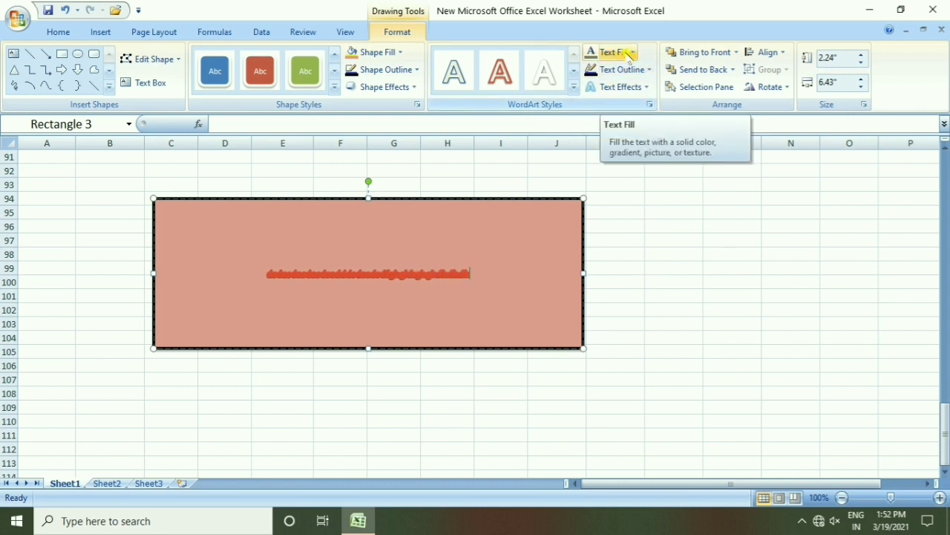
{"action": "left_click", "coordinate": [449, 303]}
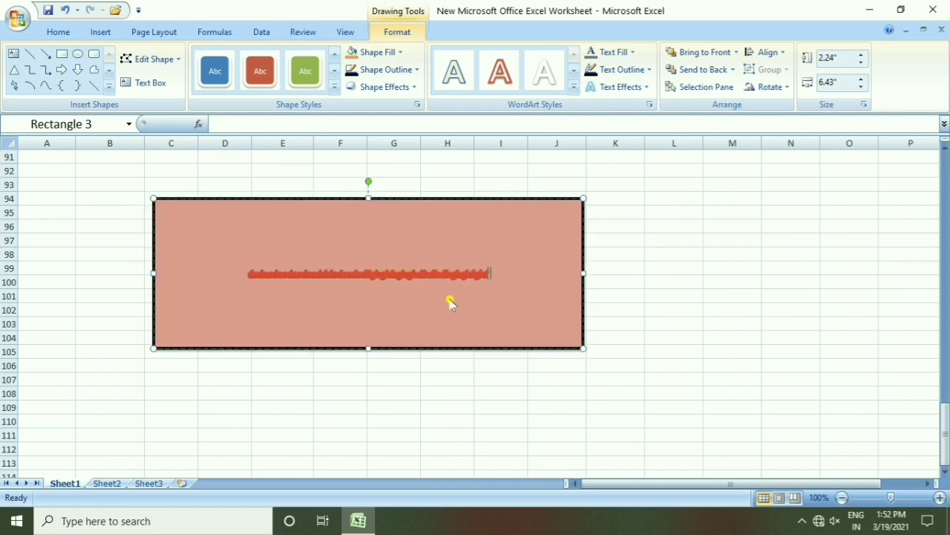
{"action": "type", "text": "hgfhgfhfh"}
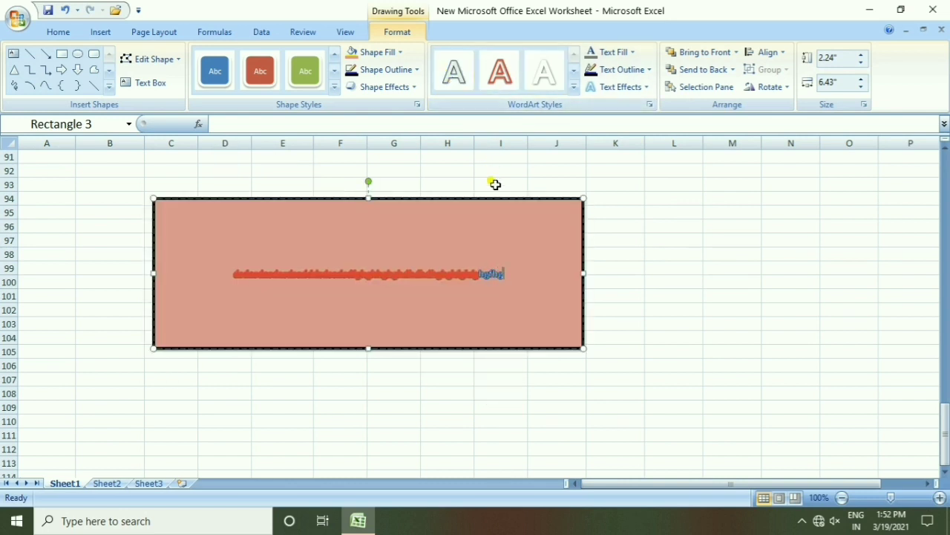
{"action": "type", "text": "hhghfghghdfhfh"}
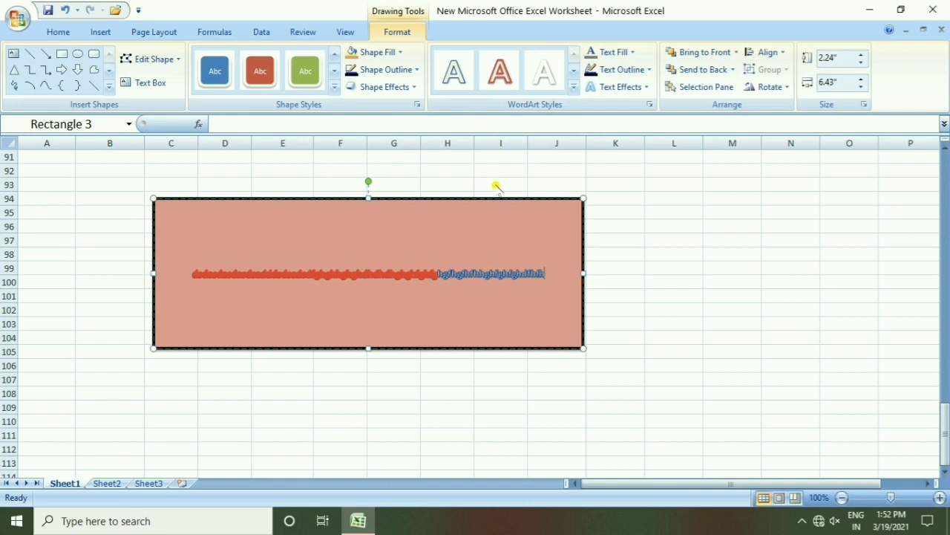
{"action": "type", "text": "ghf"}
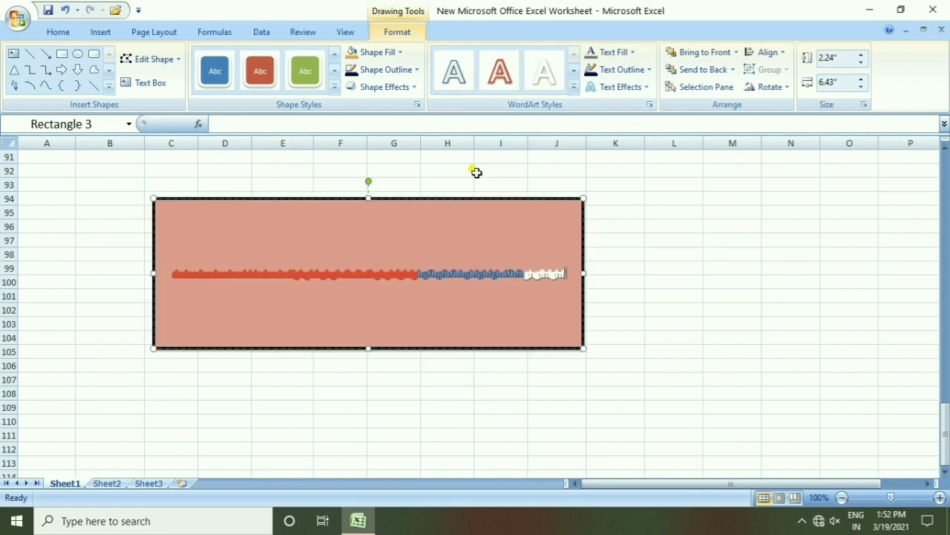
{"action": "type", "text": "ghghfhgh"}
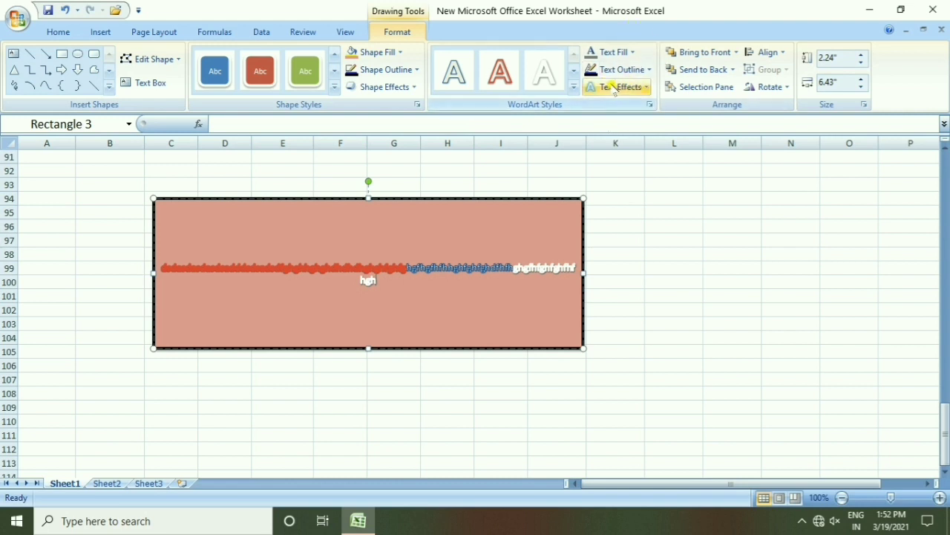
{"action": "left_click", "coordinate": [649, 69]}
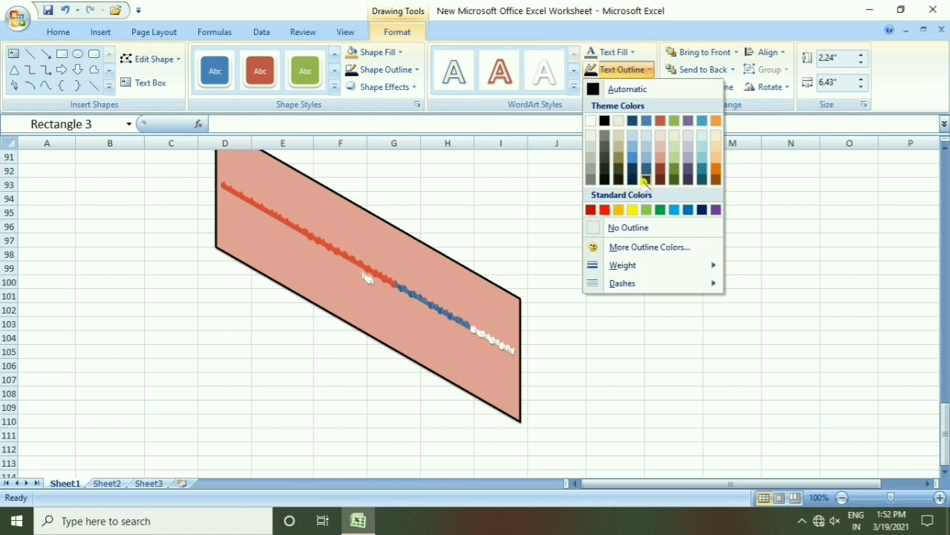
{"action": "left_click", "coordinate": [717, 176]}
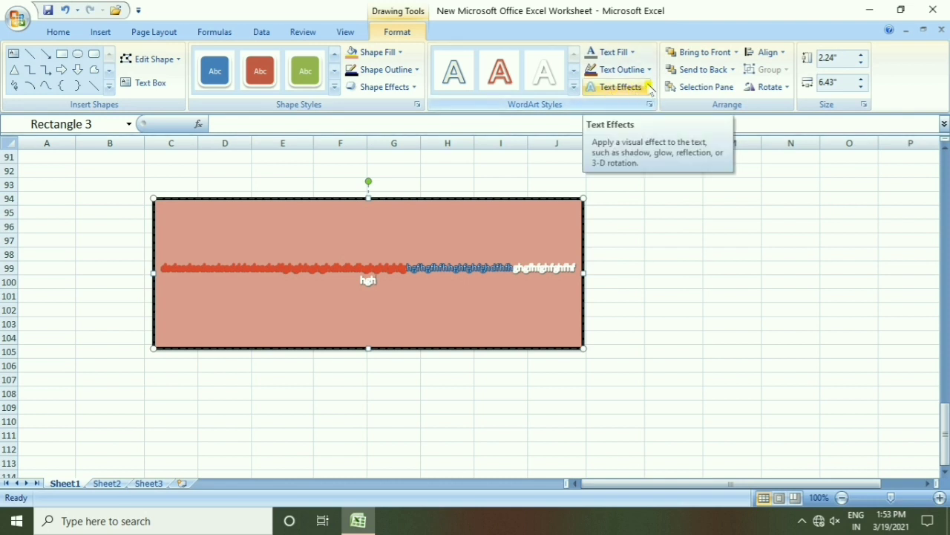
{"action": "left_click", "coordinate": [651, 90]}
{"action": "mouse_move", "coordinate": [653, 206]}
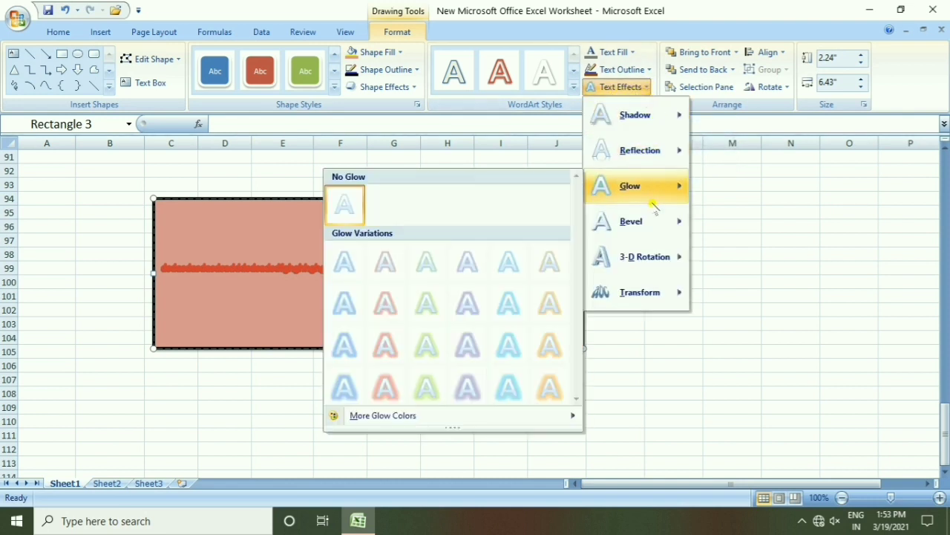
{"action": "mouse_move", "coordinate": [644, 256]}
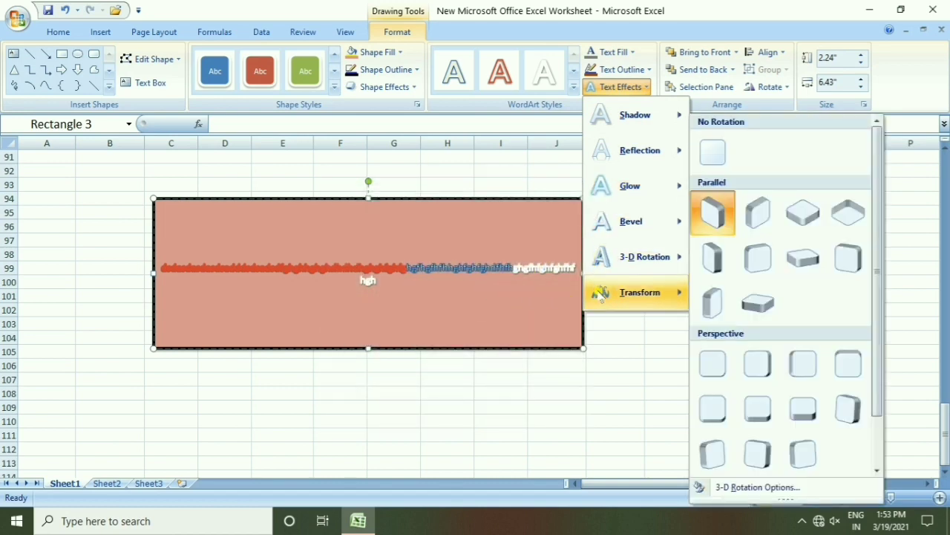
{"action": "left_click", "coordinate": [547, 172]}
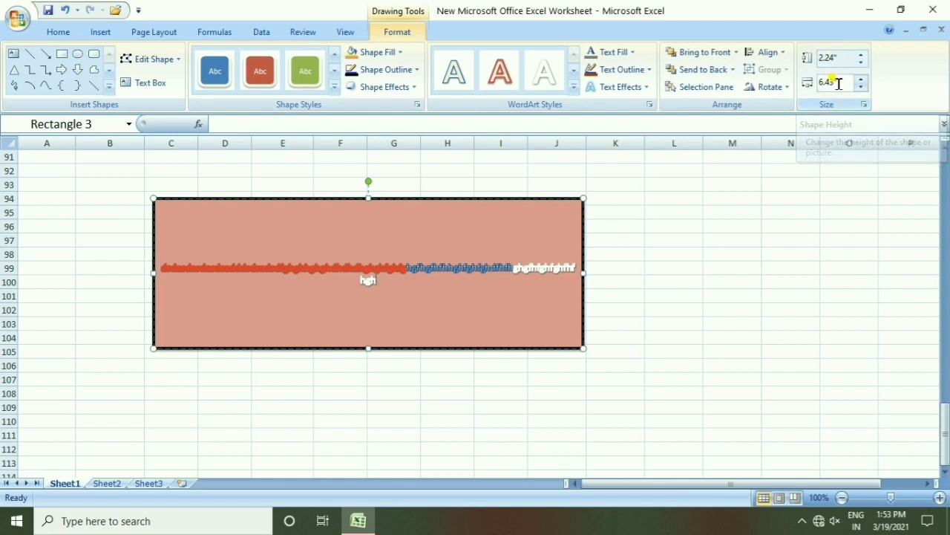
Resize the rectangle to 2.5" tall by 5.6" wide, then pick the Rectangle shape to draw another
{"action": "left_click", "coordinate": [862, 50]}
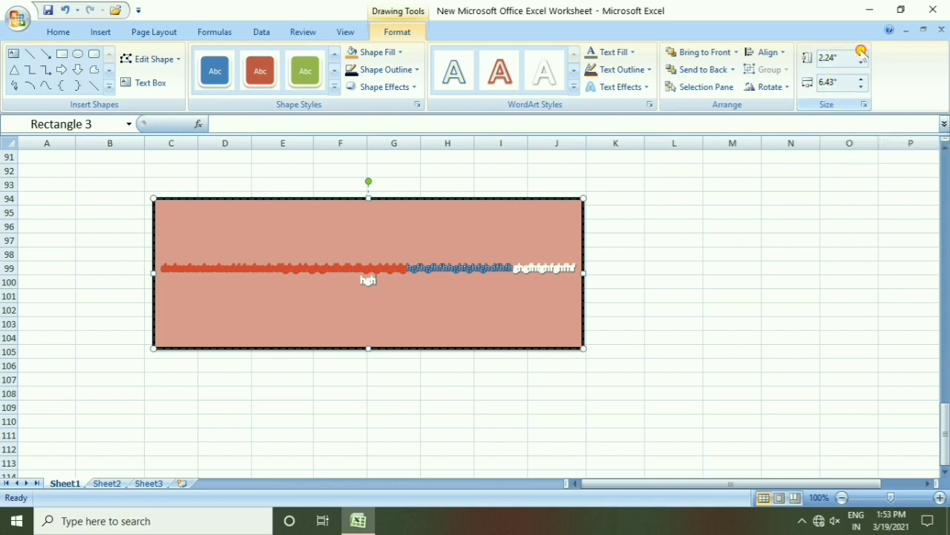
{"action": "left_click", "coordinate": [861, 50]}
{"action": "left_click", "coordinate": [862, 50]}
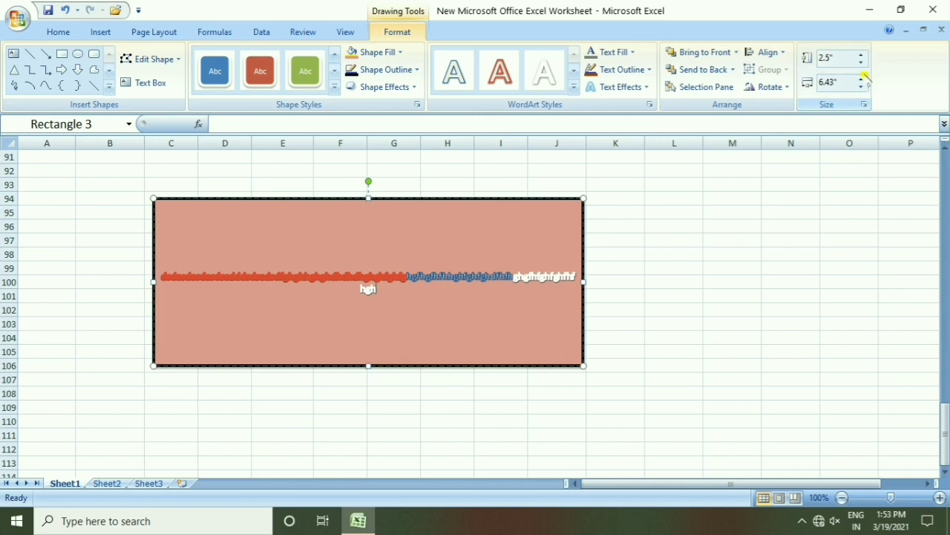
{"action": "left_click", "coordinate": [861, 88]}
{"action": "left_click", "coordinate": [862, 88]}
{"action": "left_click", "coordinate": [861, 89]}
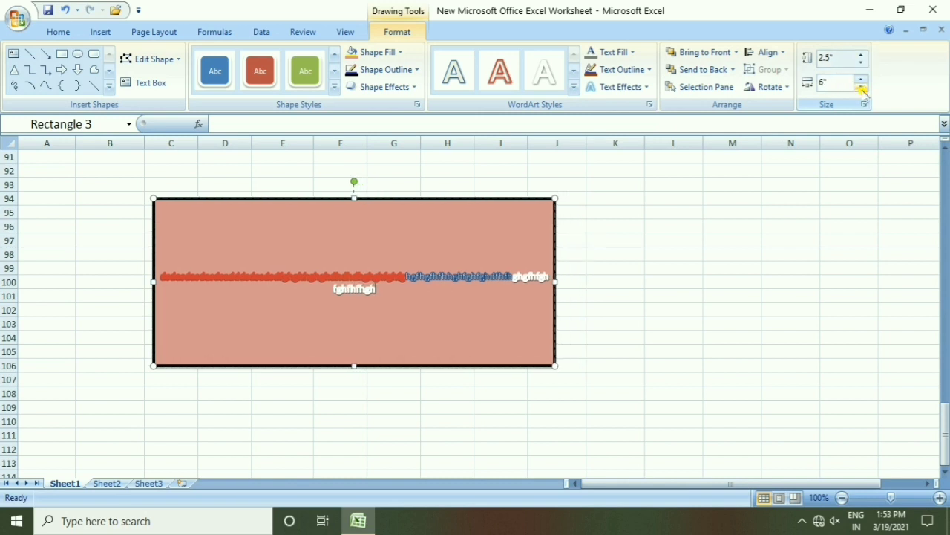
{"action": "left_click", "coordinate": [861, 89]}
{"action": "left_click", "coordinate": [861, 88]}
{"action": "left_click", "coordinate": [861, 88]}
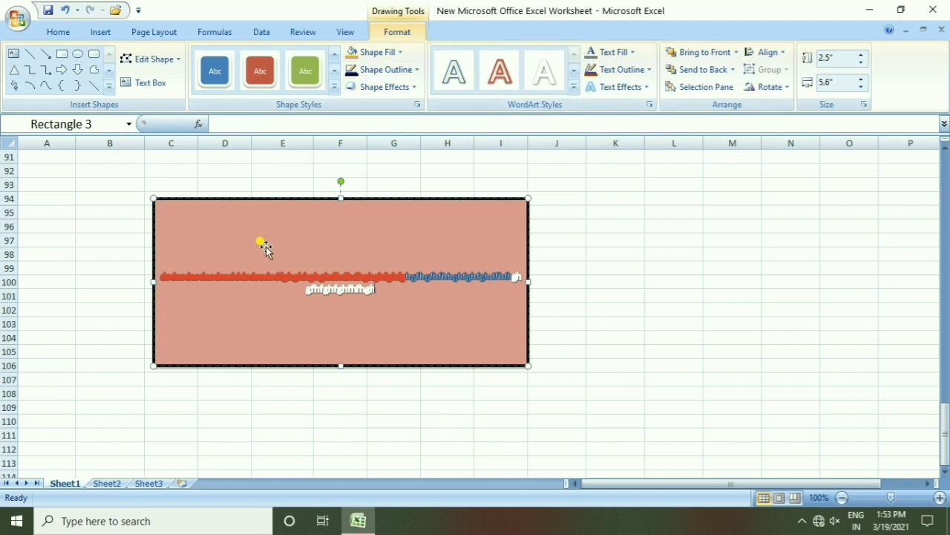
{"action": "left_click", "coordinate": [77, 55]}
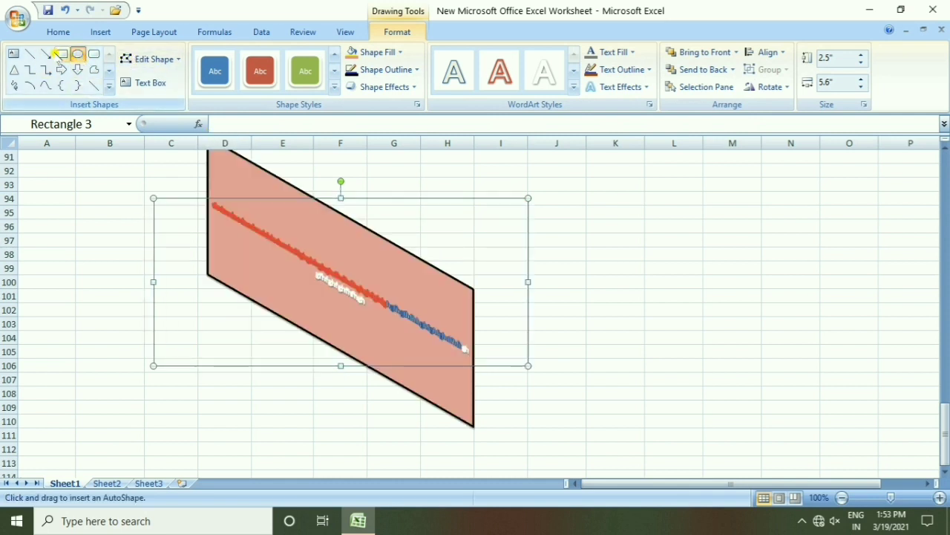
{"action": "left_click", "coordinate": [62, 54]}
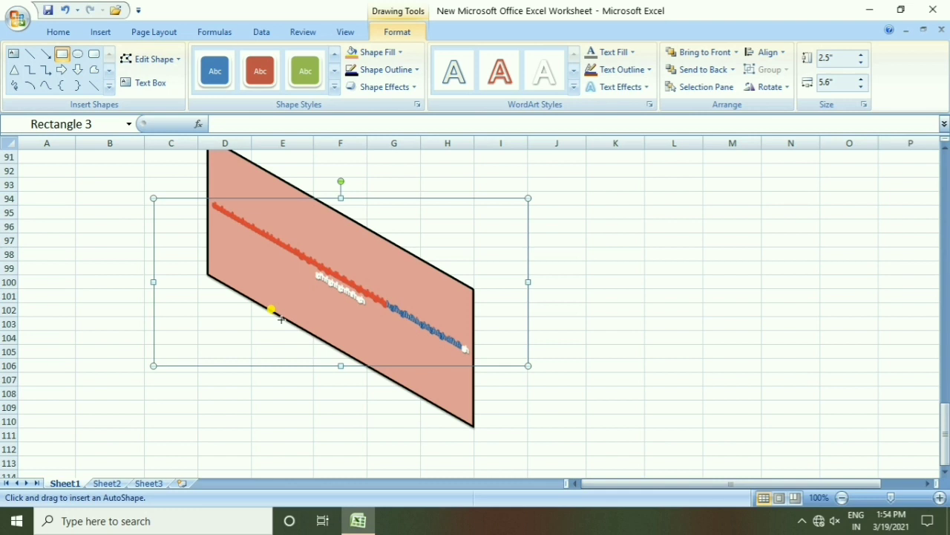
Delete the pink parallelogram, restoring the rectangle after an accidental deletion, and return to Insert
{"action": "key", "text": "Delete"}
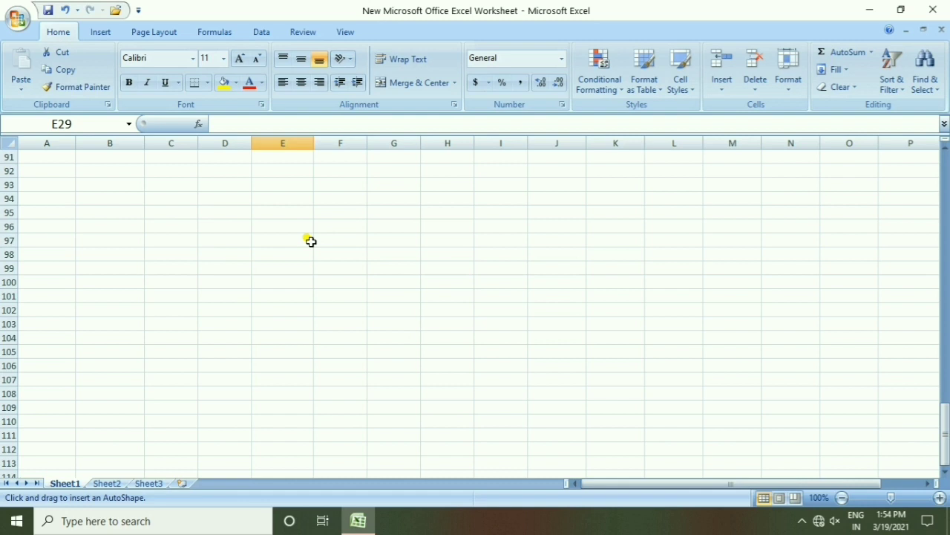
{"action": "key", "text": "ctrl+z"}
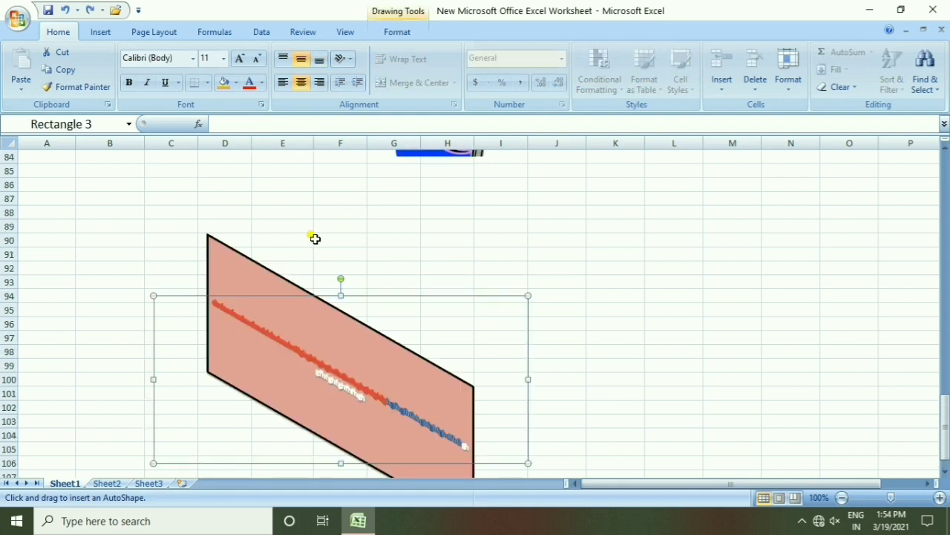
{"action": "key", "text": "Delete"}
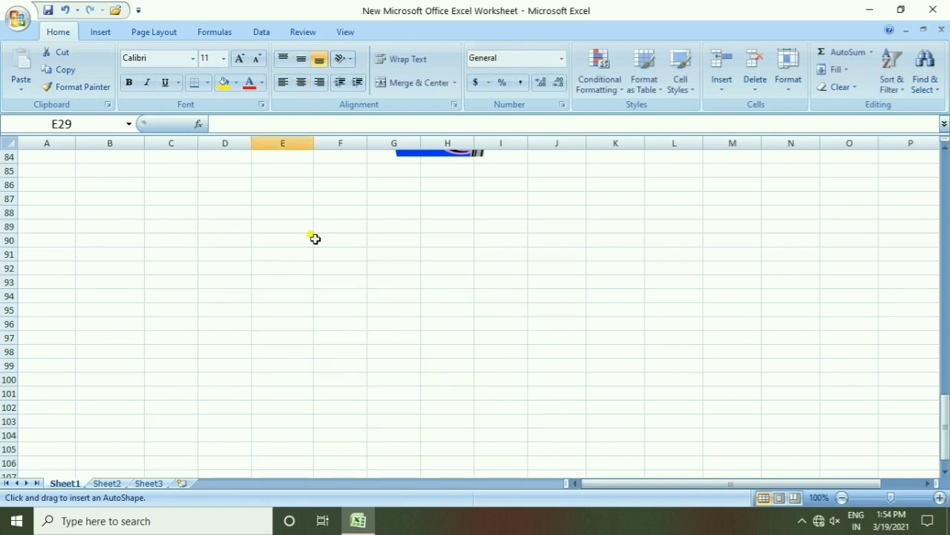
{"action": "left_click", "coordinate": [103, 32]}
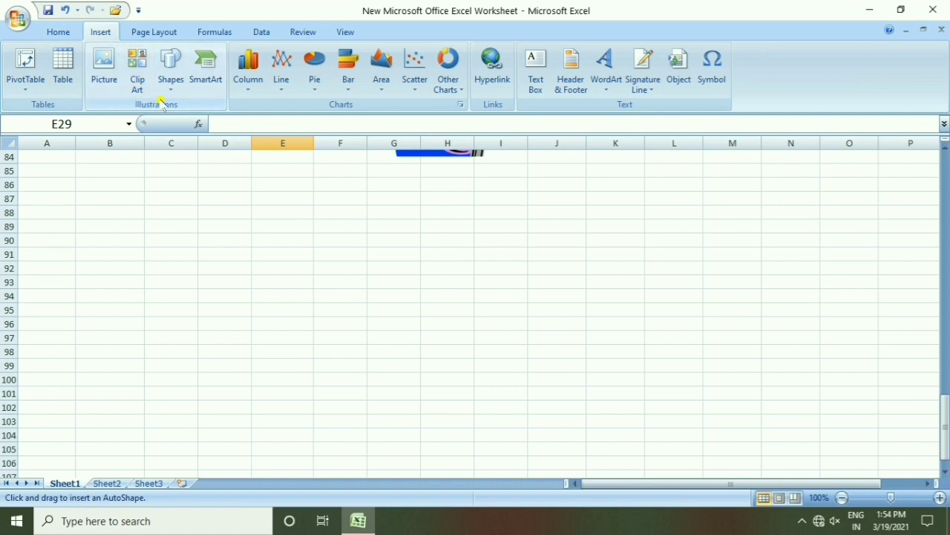
Browse the List and Process SmartArt categories, then insert a Basic Block List diagram
{"action": "left_click", "coordinate": [207, 74]}
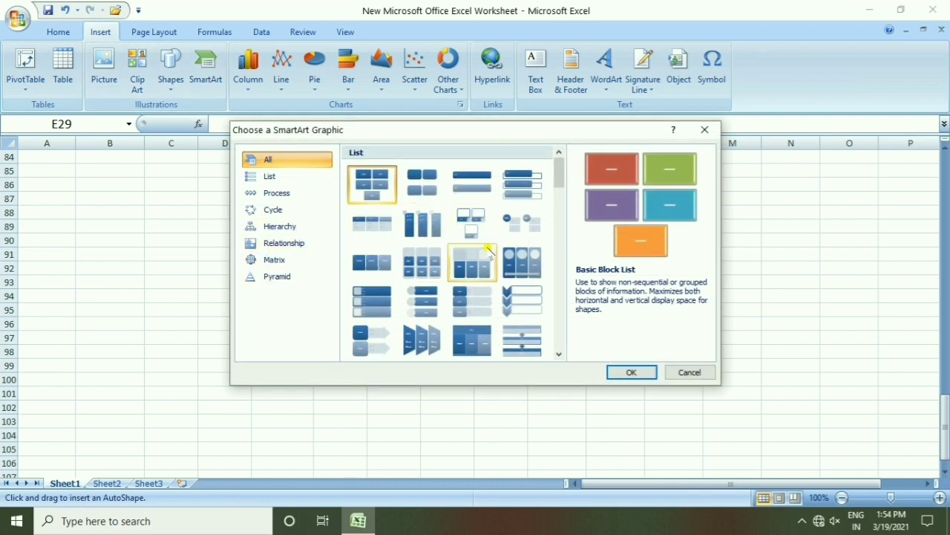
{"action": "left_click", "coordinate": [269, 176]}
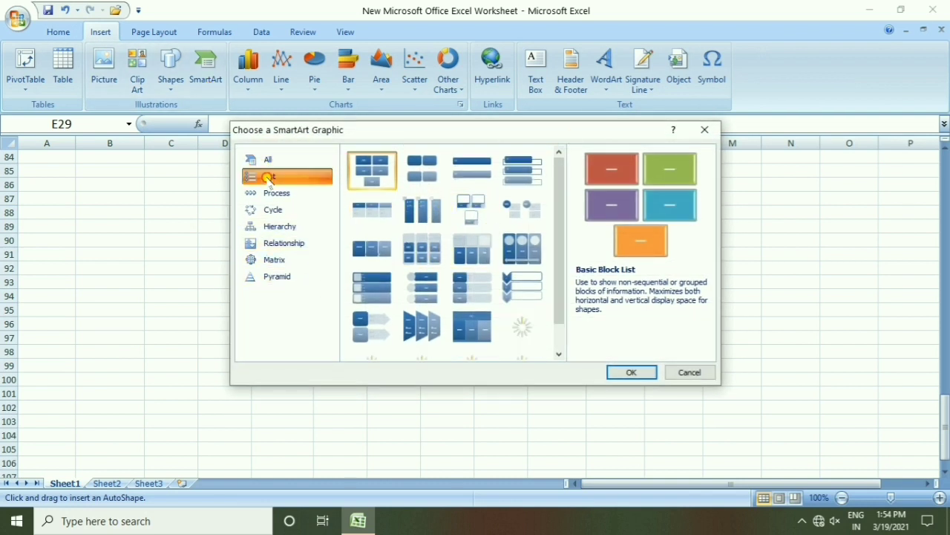
{"action": "left_click", "coordinate": [280, 194]}
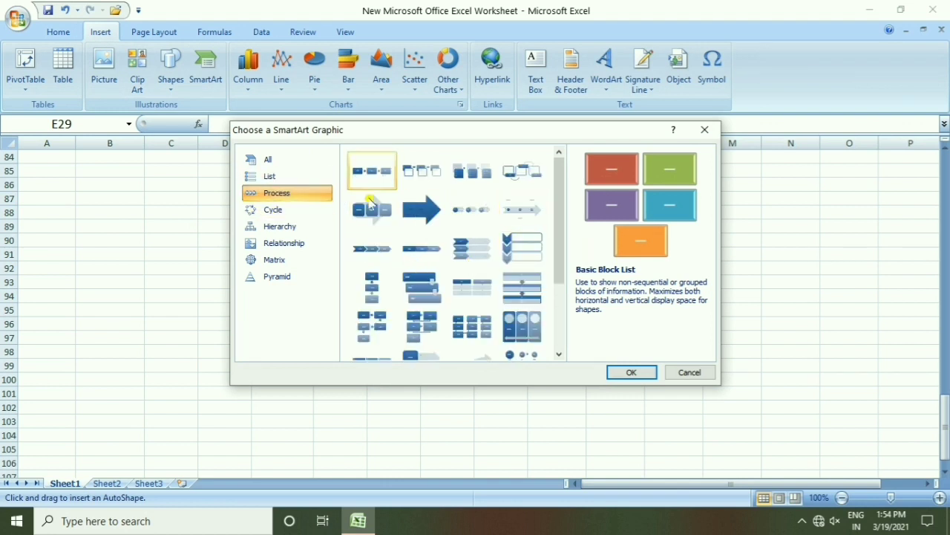
{"action": "left_click", "coordinate": [275, 161]}
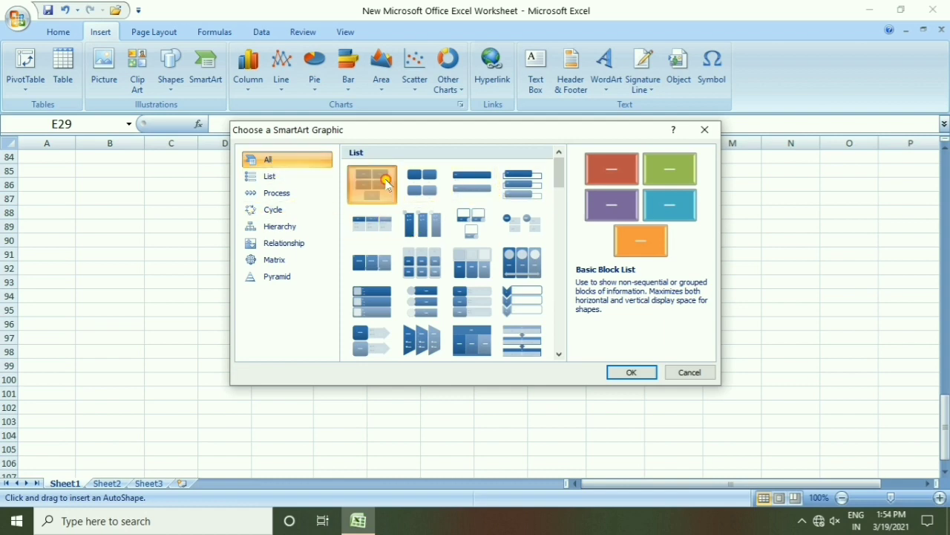
{"action": "left_click", "coordinate": [632, 372]}
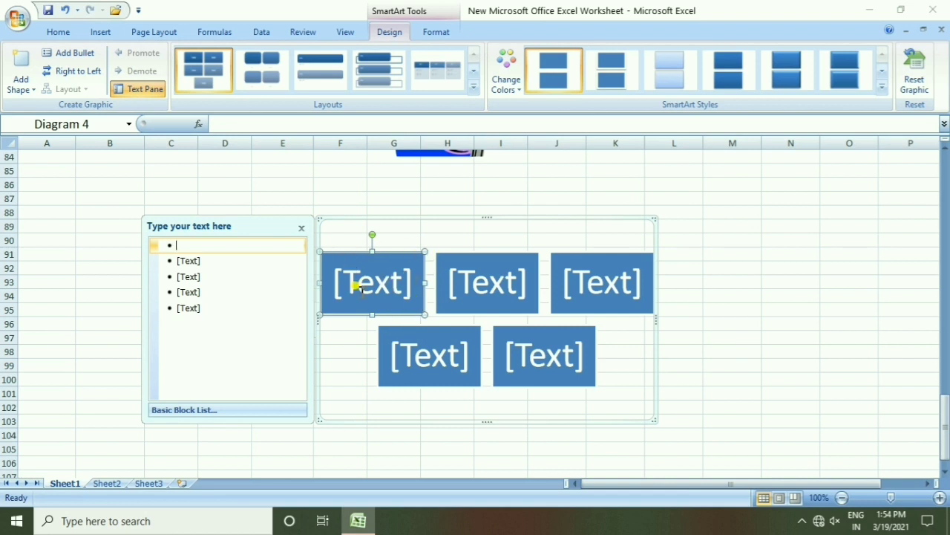
Type fdgfdgfd, ffdg, sdgfdg and fdgfdg into the first four Basic Block List blocks
{"action": "left_click", "coordinate": [359, 288]}
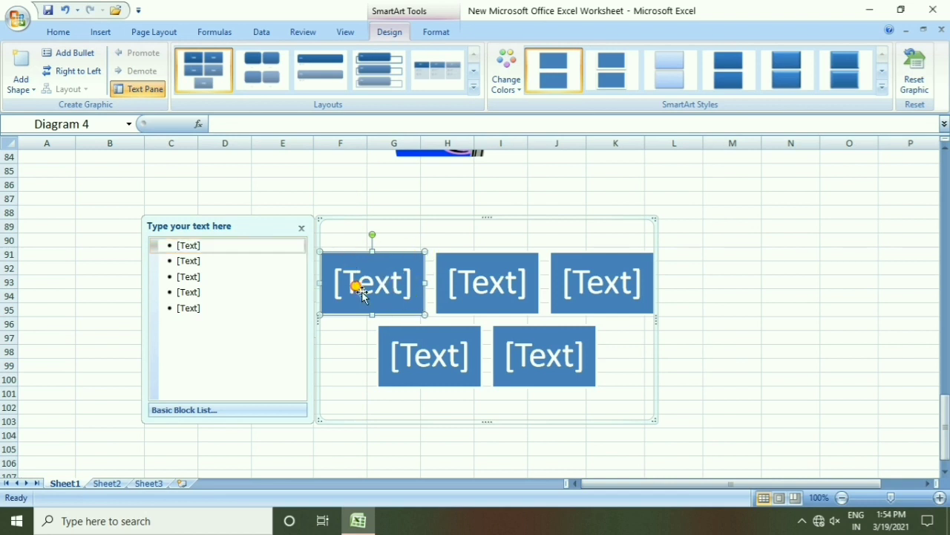
{"action": "type", "text": "fdgfdgfd"}
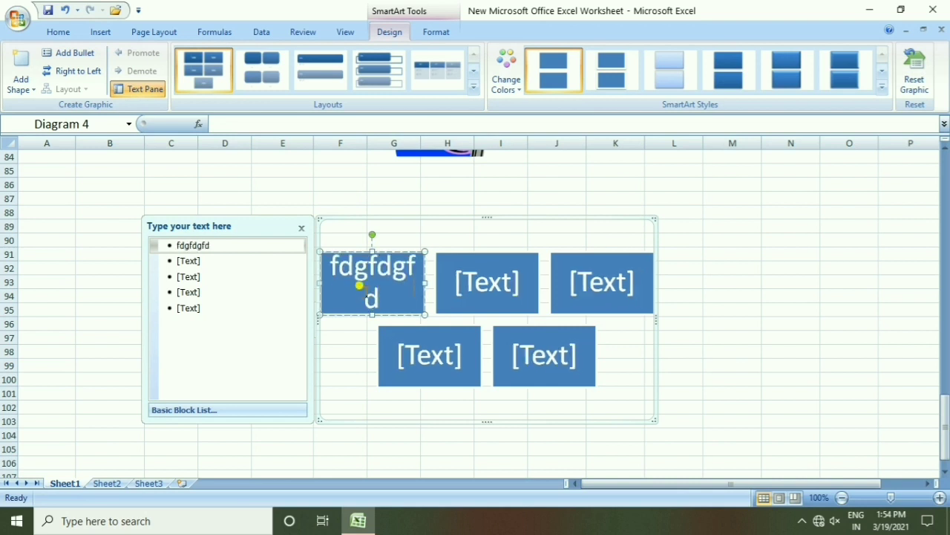
{"action": "left_click", "coordinate": [487, 273]}
{"action": "type", "text": "ffdg"}
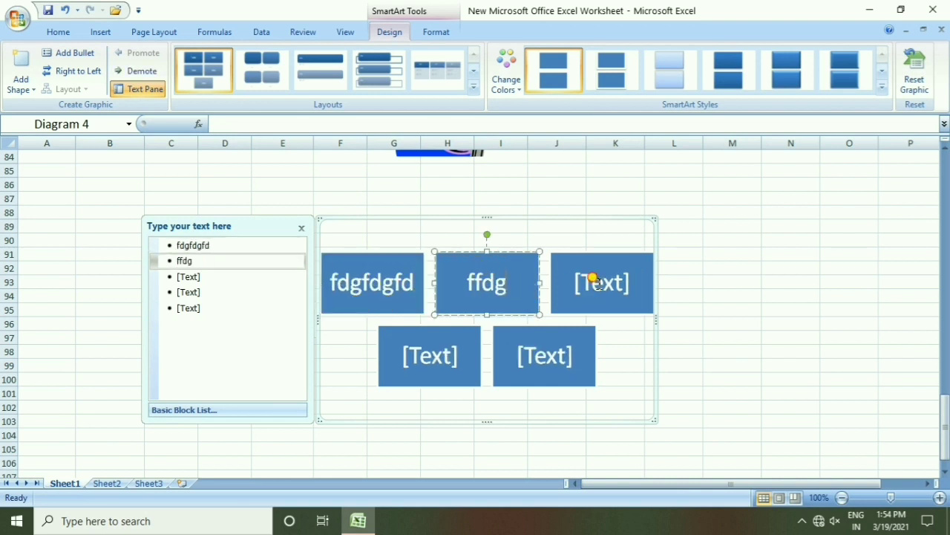
{"action": "left_click", "coordinate": [594, 277]}
{"action": "type", "text": "sdgfdg"}
{"action": "left_click", "coordinate": [430, 356]}
{"action": "type", "text": "fdg"}
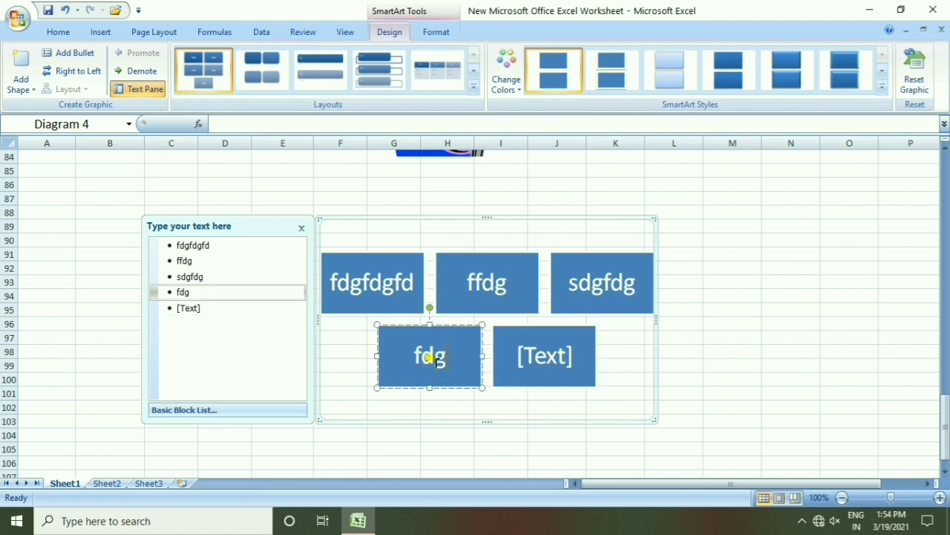
{"action": "type", "text": "fdg"}
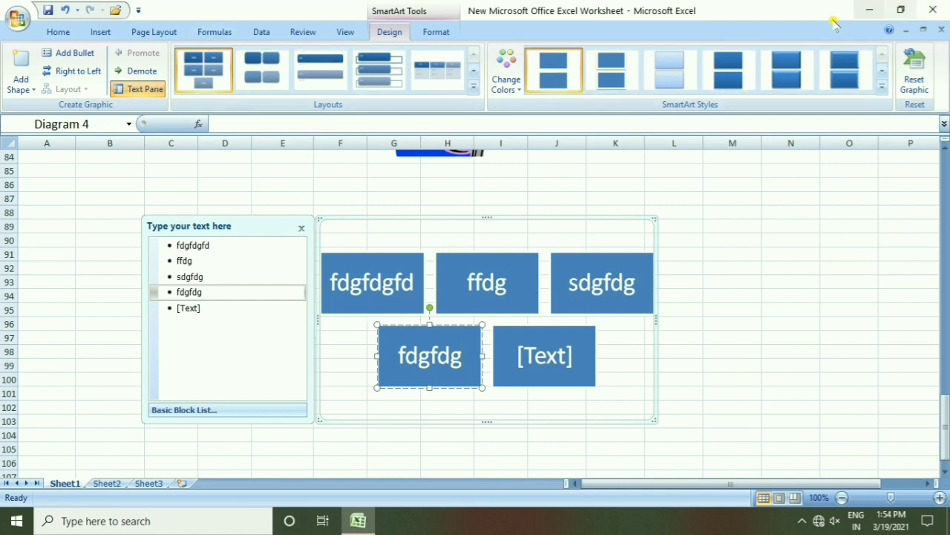
{"action": "left_click", "coordinate": [473, 87]}
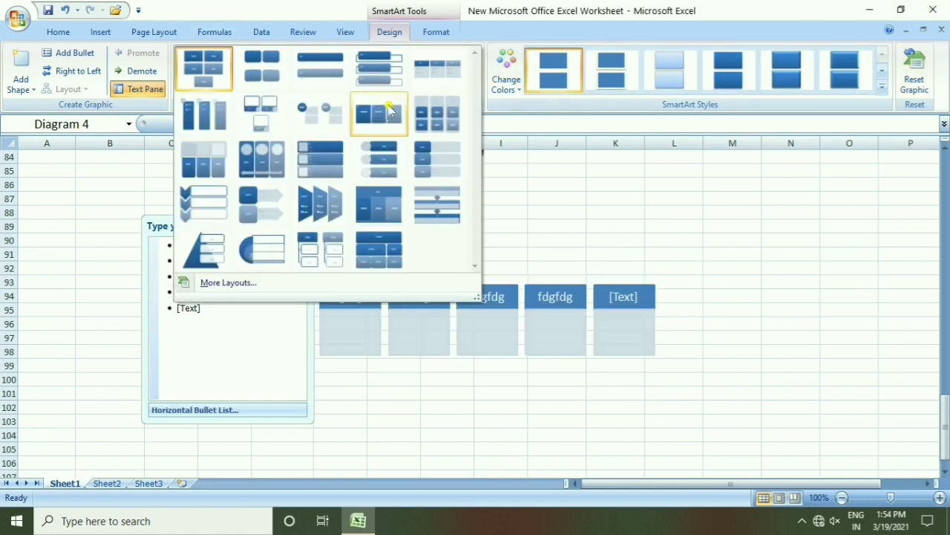
Switch the diagram to Vertical Picture List with Bird's Eye Scene style, then delete it
{"action": "left_click", "coordinate": [321, 159]}
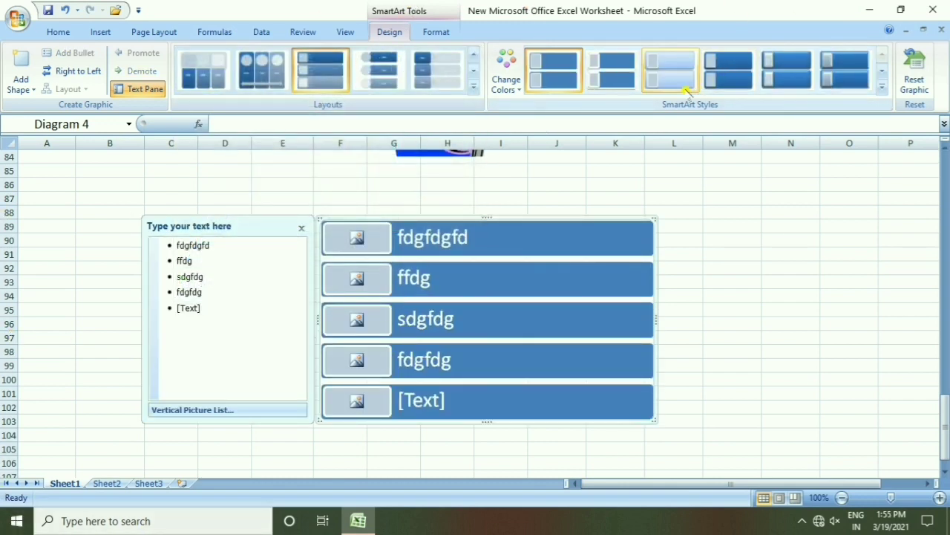
{"action": "left_click", "coordinate": [882, 86]}
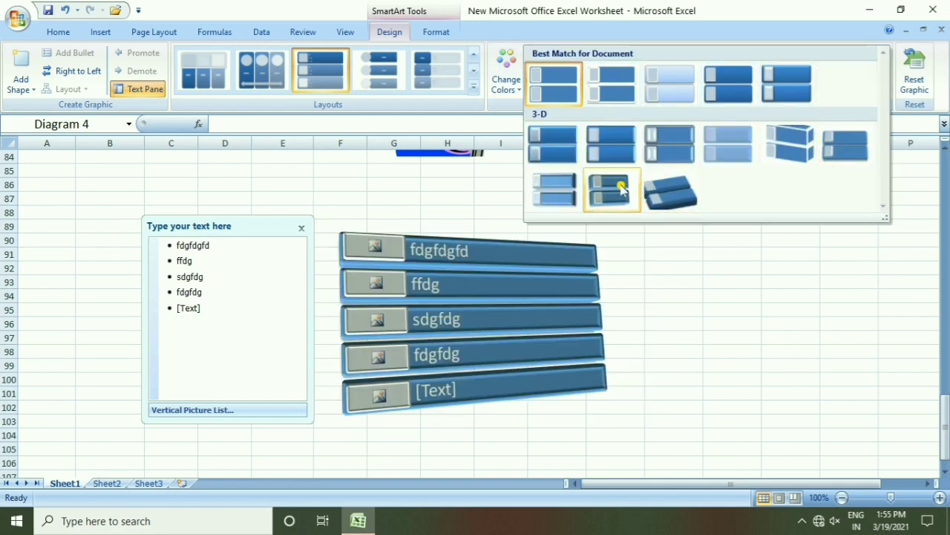
{"action": "left_click", "coordinate": [669, 199]}
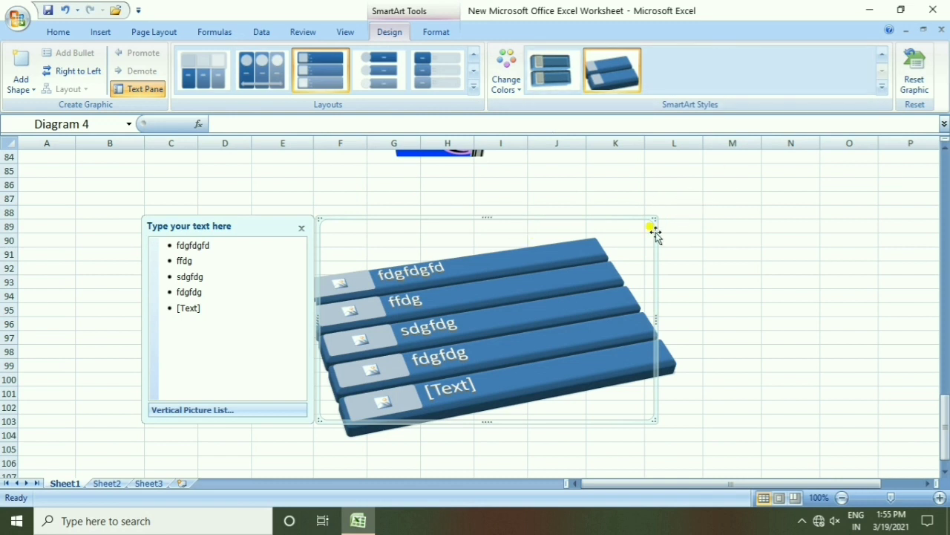
{"action": "key", "text": "Delete"}
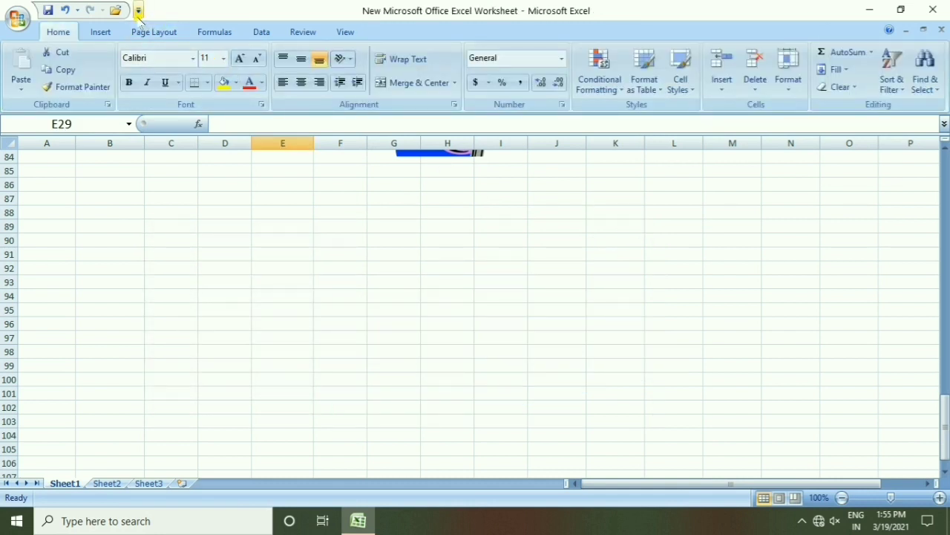
Enter Hindi 60% and English 20% in rows 87–88 of columns B and C
{"action": "left_click", "coordinate": [101, 32]}
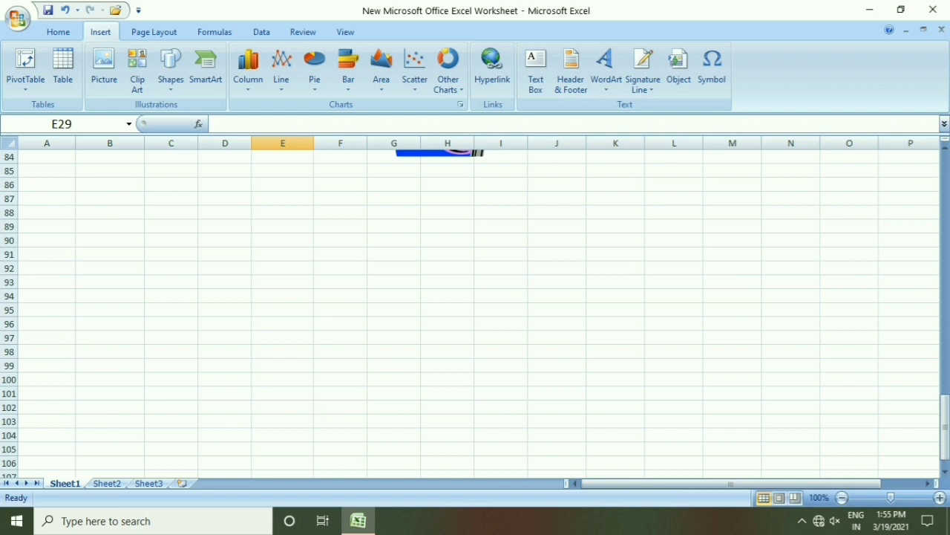
{"action": "left_click", "coordinate": [108, 194]}
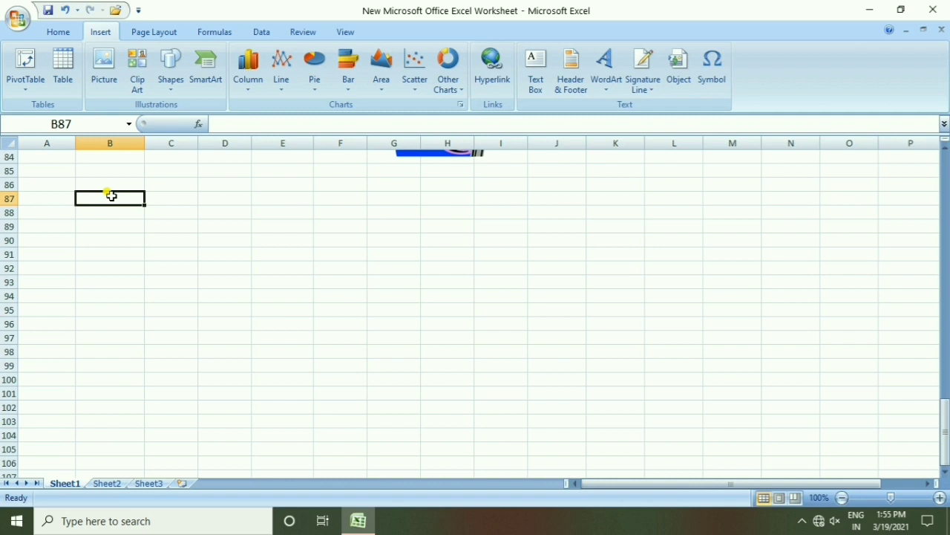
{"action": "type", "text": "Hin"}
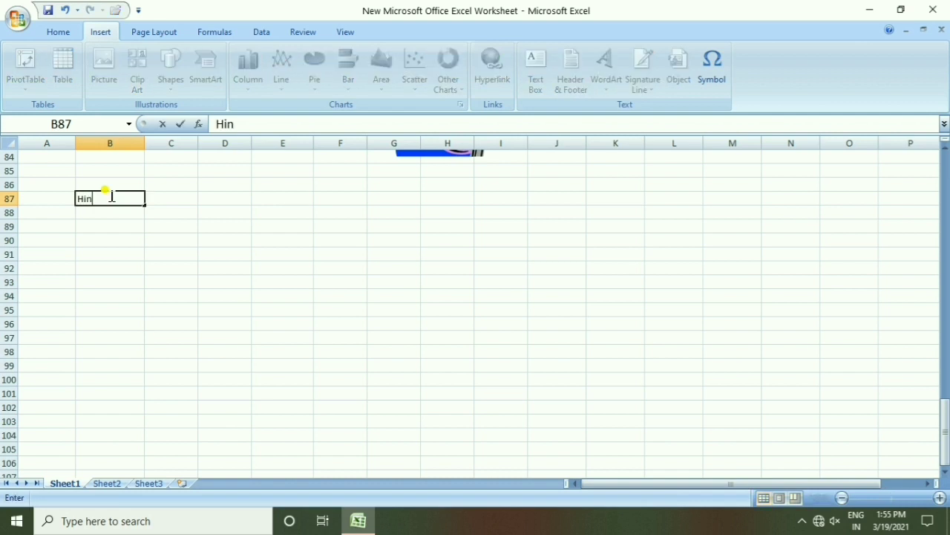
{"action": "type", "text": "di"}
{"action": "key", "text": "Tab"}
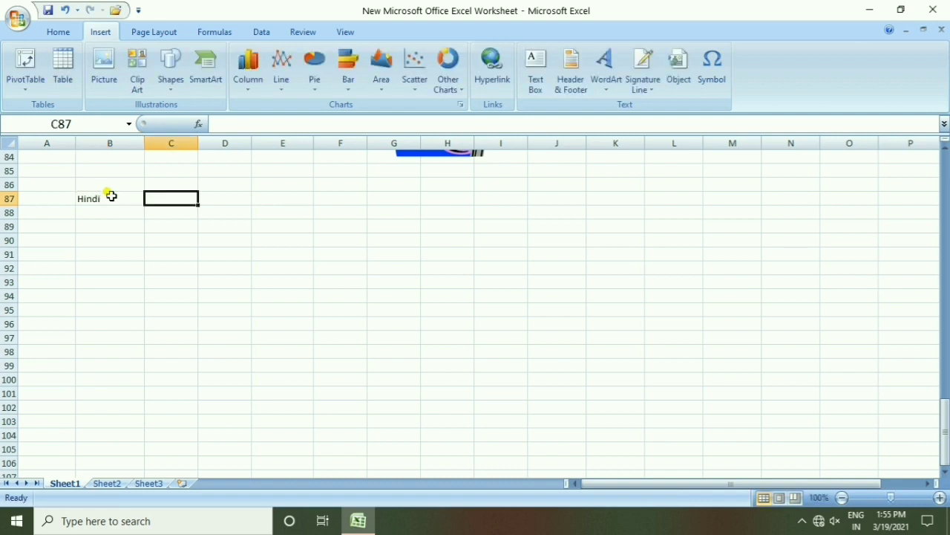
{"action": "type", "text": "60"}
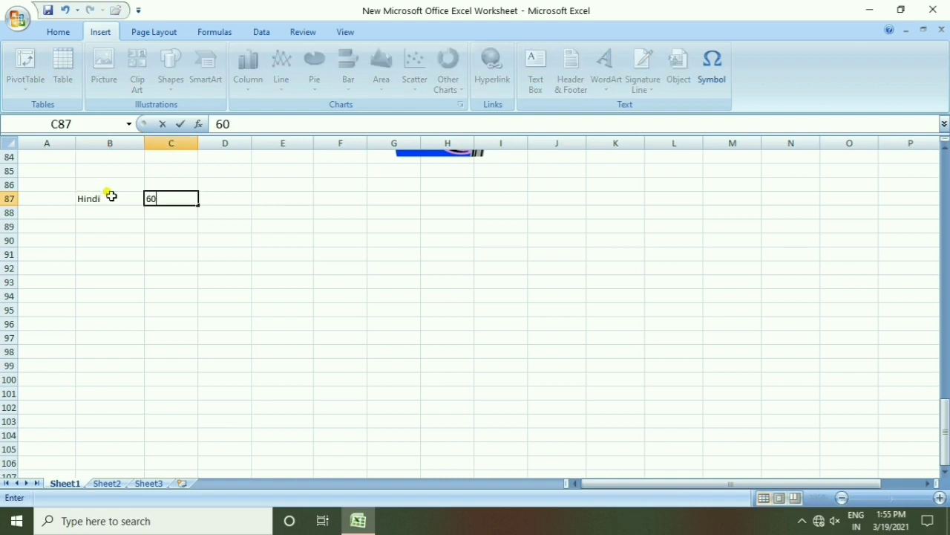
{"action": "type", "text": "%"}
{"action": "key", "text": "Return"}
{"action": "type", "text": "En"}
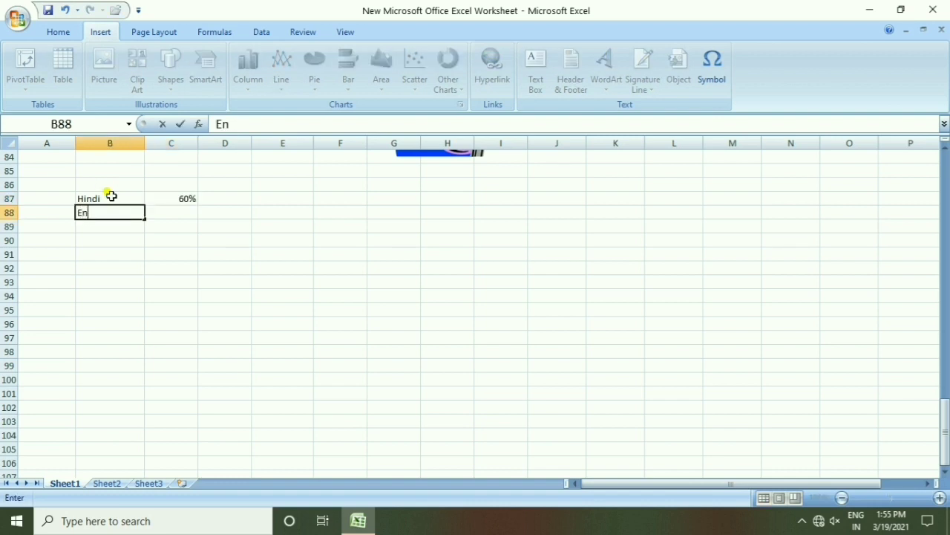
{"action": "type", "text": "gli"}
{"action": "type", "text": "sh"}
{"action": "key", "text": "Tab"}
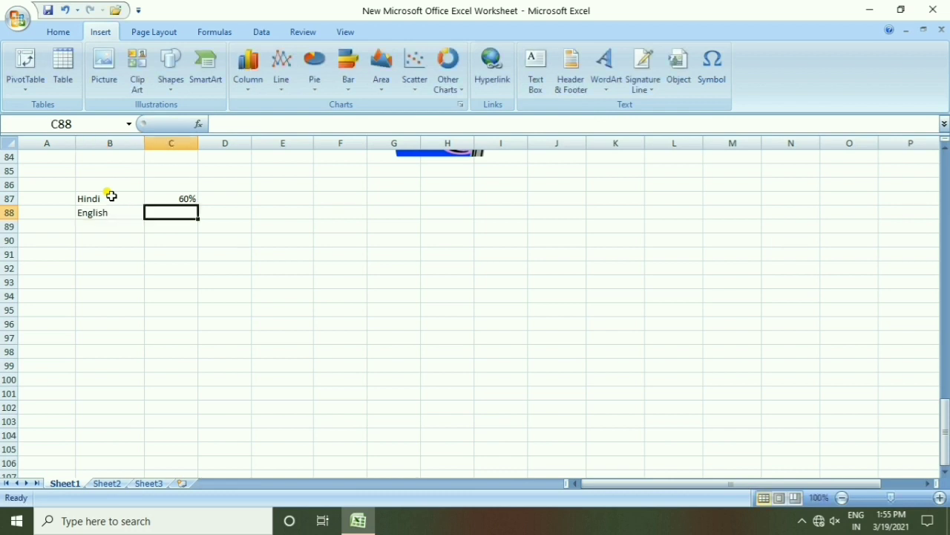
{"action": "type", "text": "2"}
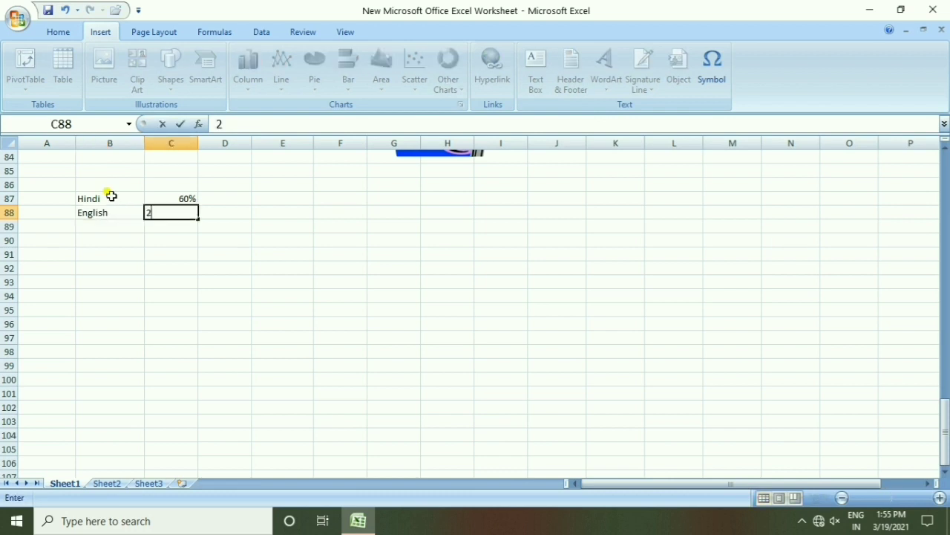
{"action": "type", "text": "0%"}
{"action": "key", "text": "Return"}
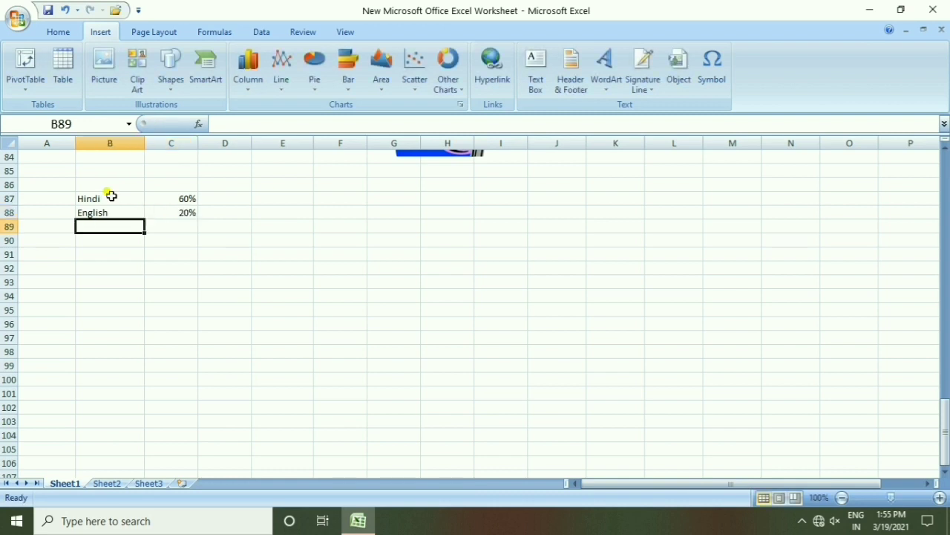
Add Punjabi 10% and Gujarati 10% in rows 89–90 to finish the table
{"action": "type", "text": "Pun"}
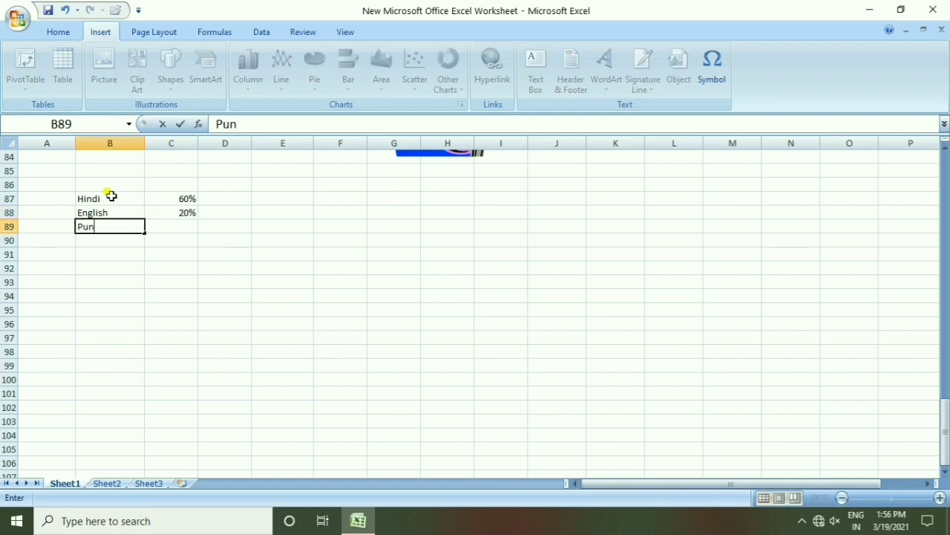
{"action": "type", "text": "jabi"}
{"action": "key", "text": "Tab"}
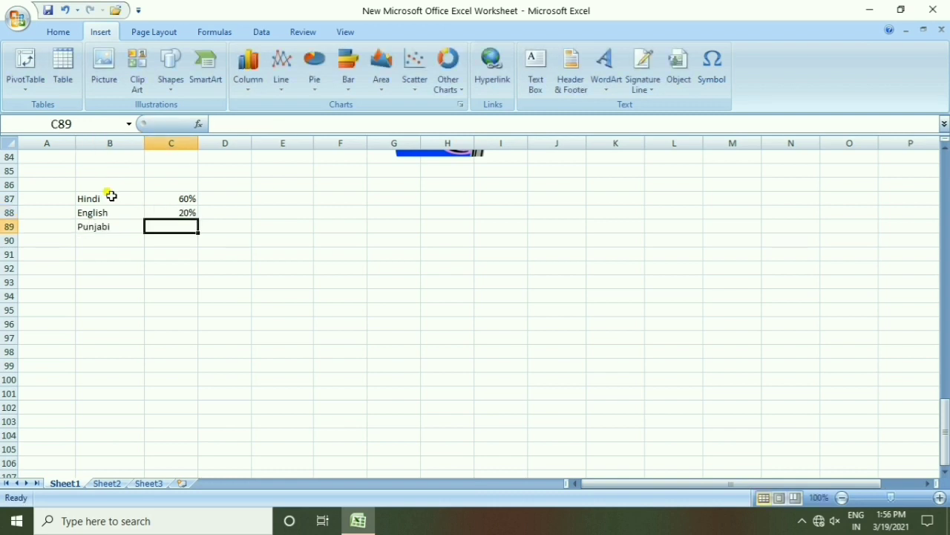
{"action": "type", "text": "1"}
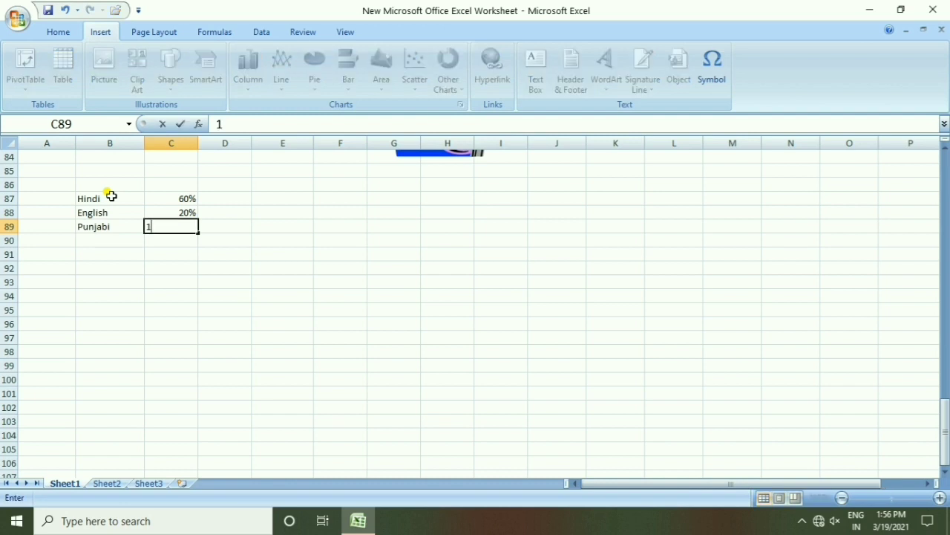
{"action": "type", "text": "0"}
{"action": "type", "text": "%"}
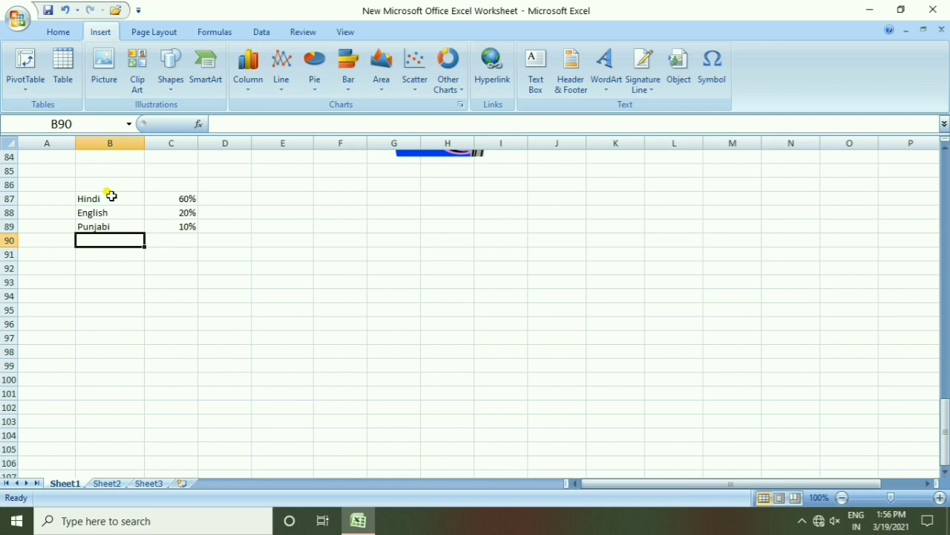
{"action": "type", "text": "Gujarati"}
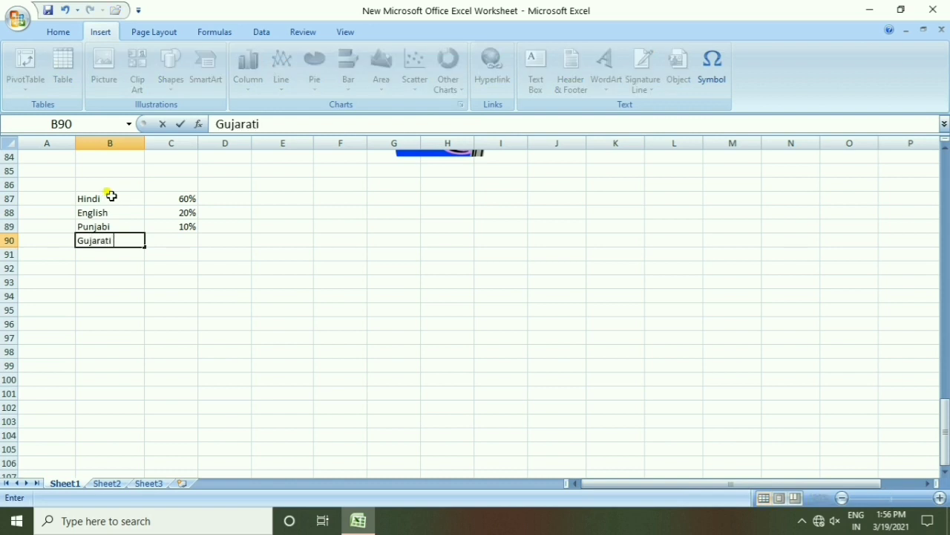
{"action": "key", "text": "Tab"}
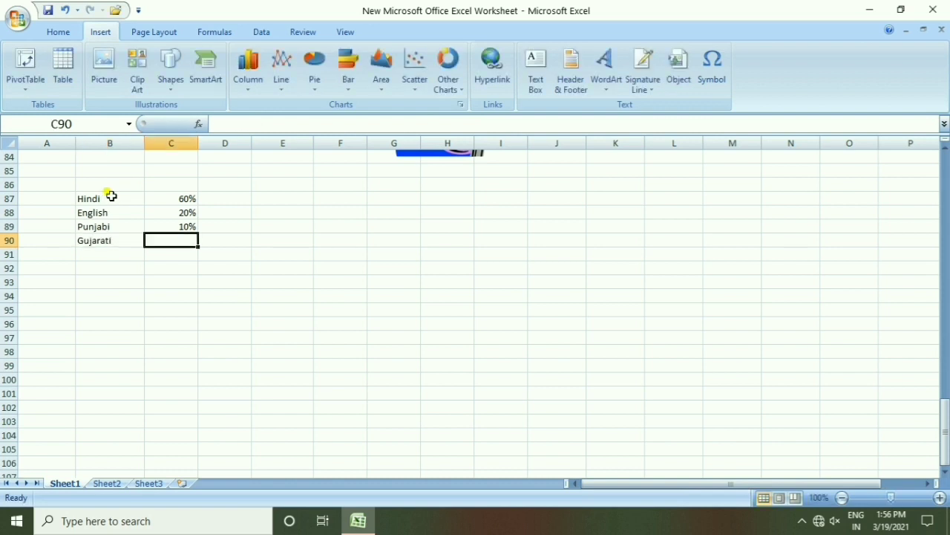
{"action": "type", "text": "10"}
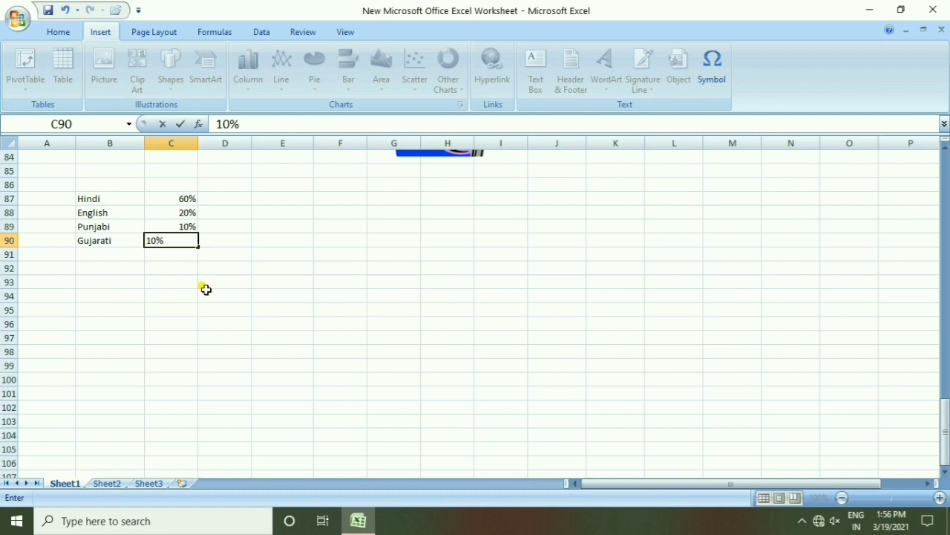
{"action": "left_click_drag", "start_coordinate": [206, 289], "coordinate": [205, 282]}
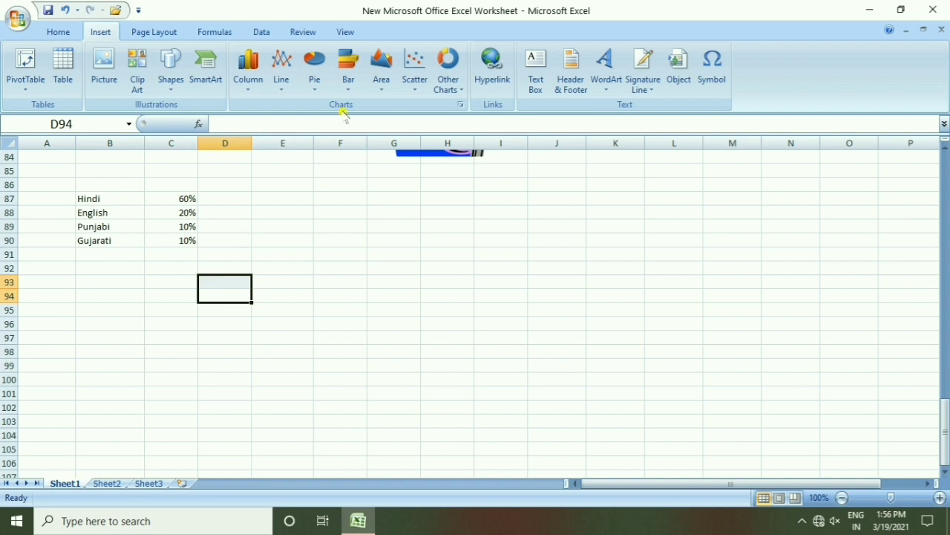
Insert an empty 3-D Clustered Column chart below the language table
{"action": "left_click", "coordinate": [175, 282]}
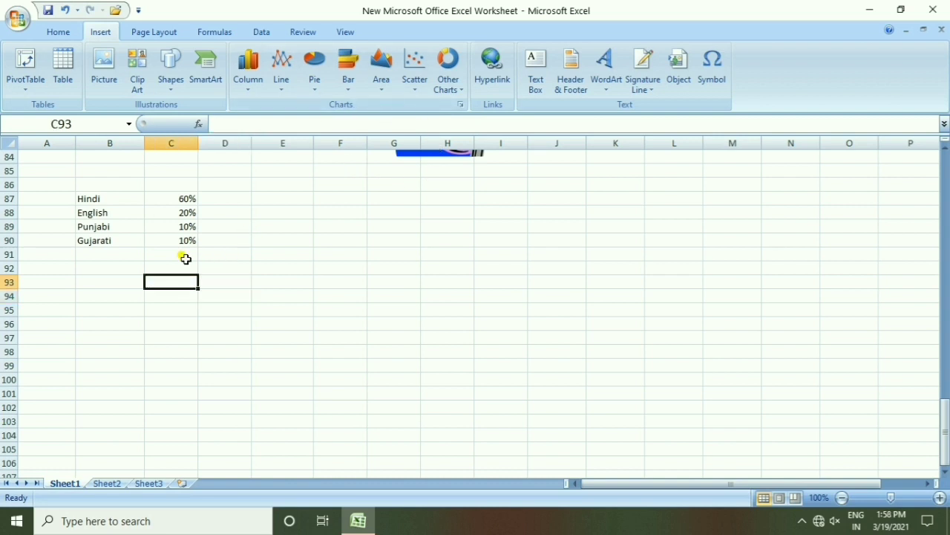
{"action": "left_click", "coordinate": [253, 93]}
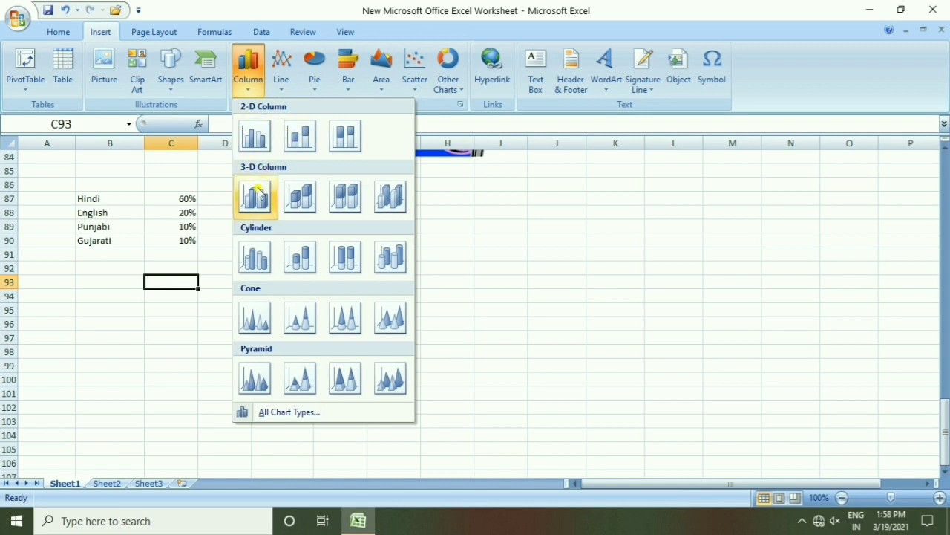
{"action": "left_click", "coordinate": [256, 137]}
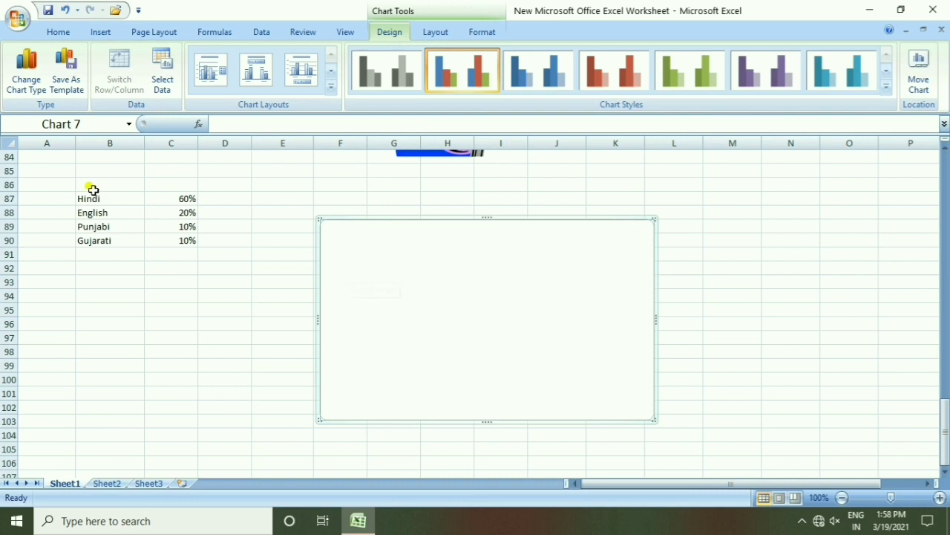
Copy B87:C90 and paste it into the chart to plot the language percentages
{"action": "left_click_drag", "start_coordinate": [87, 198], "coordinate": [160, 234]}
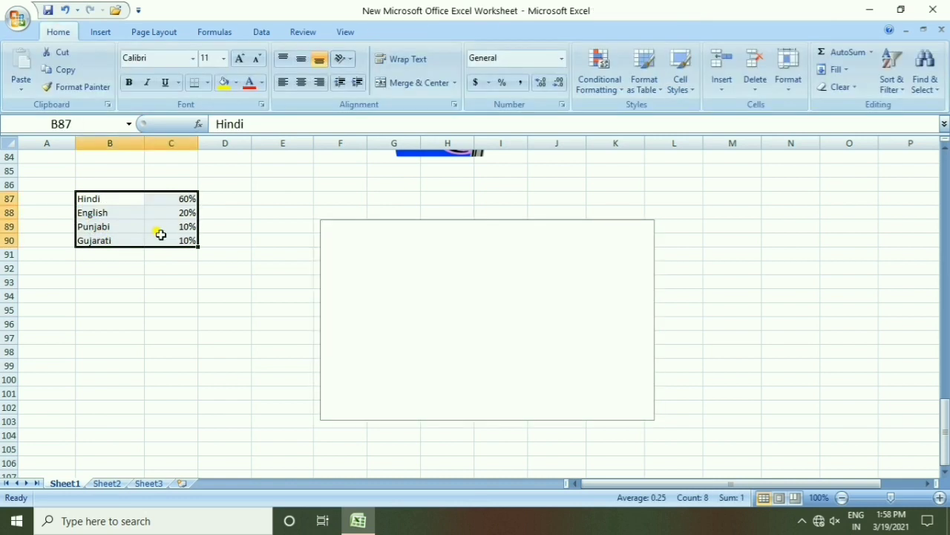
{"action": "right_click", "coordinate": [135, 206]}
{"action": "left_click", "coordinate": [165, 235]}
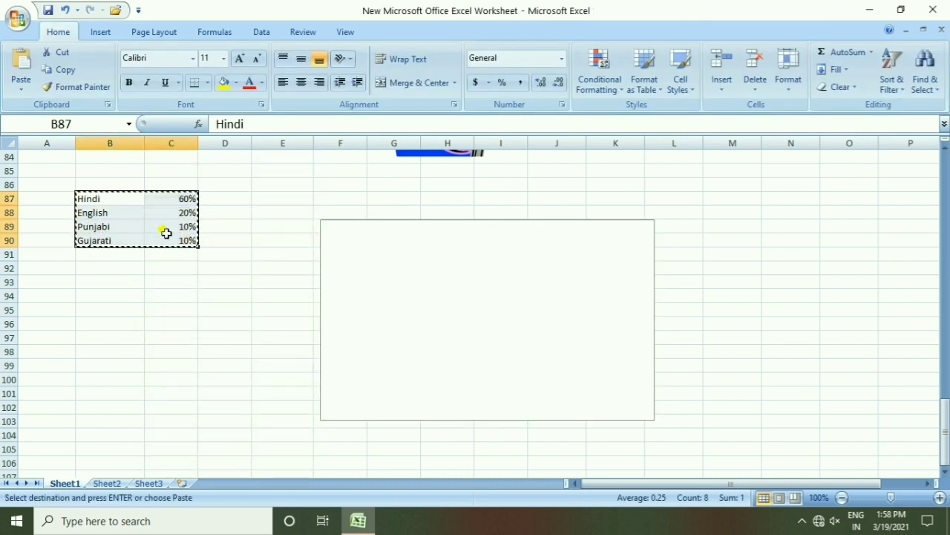
{"action": "left_click", "coordinate": [379, 286]}
{"action": "right_click", "coordinate": [378, 286]}
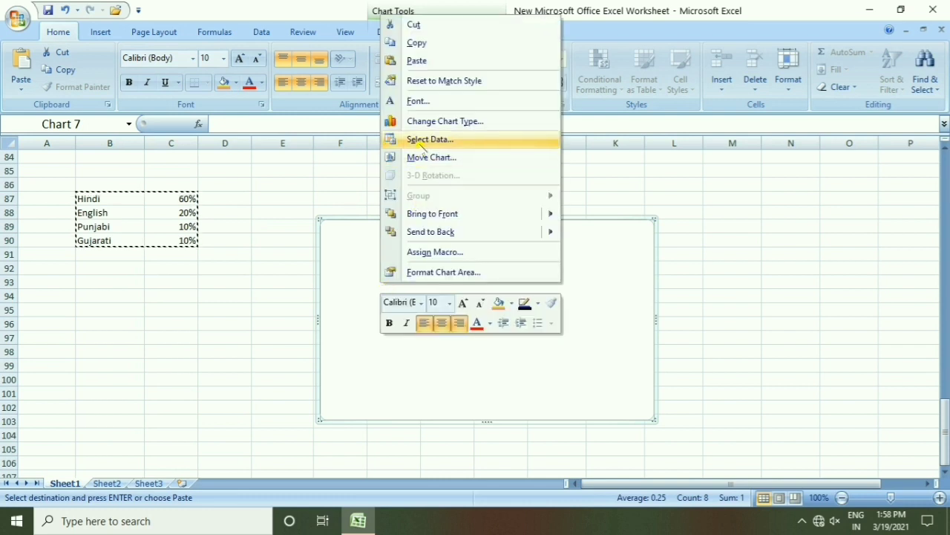
{"action": "left_click", "coordinate": [417, 60]}
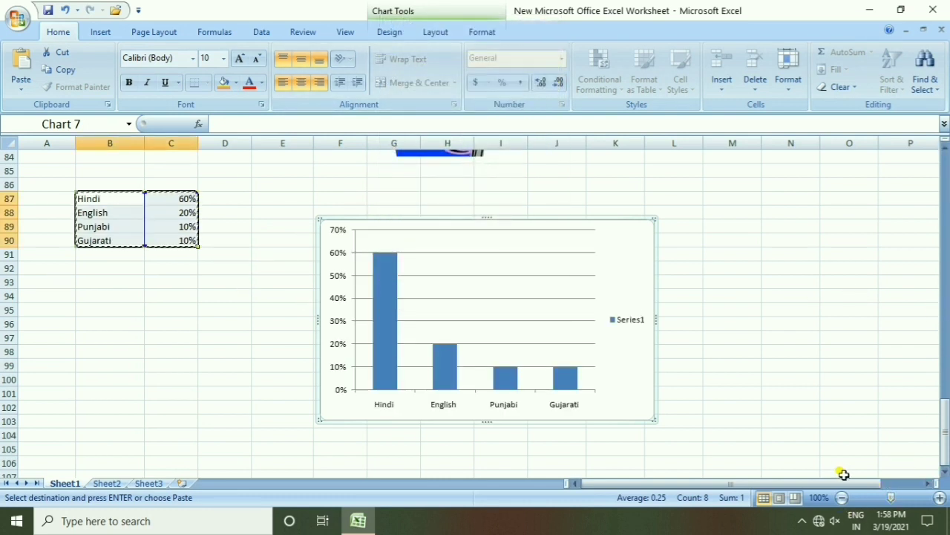
{"action": "left_click_drag", "start_coordinate": [849, 484], "coordinate": [869, 483]}
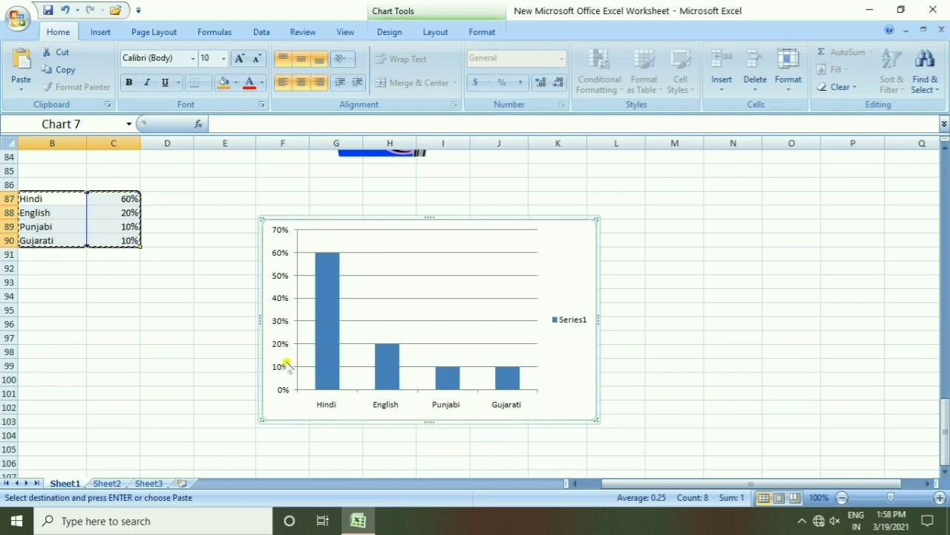
{"action": "mouse_move", "coordinate": [510, 389]}
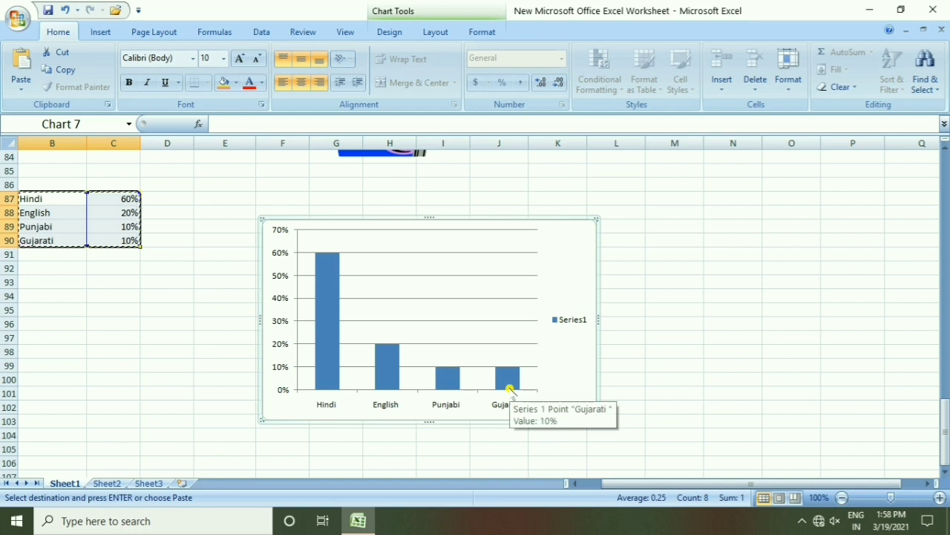
{"action": "left_click", "coordinate": [100, 32]}
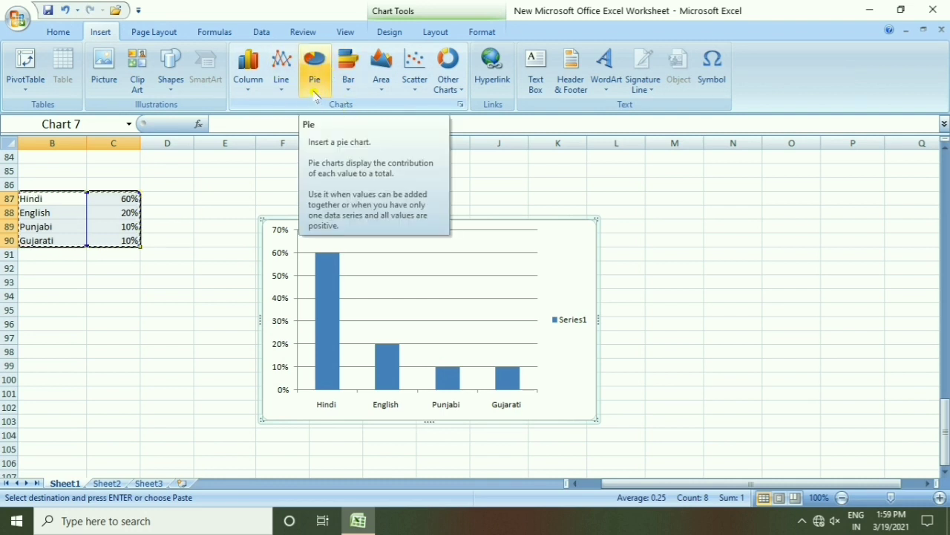
Convert the chart to 2-D Pie, then Line with Markers, and finally 2-D Area
{"action": "scroll", "coordinate": [382, 191], "scroll_direction": "down", "scroll_amount": 4}
{"action": "scroll", "coordinate": [366, 156], "scroll_direction": "down", "scroll_amount": 4}
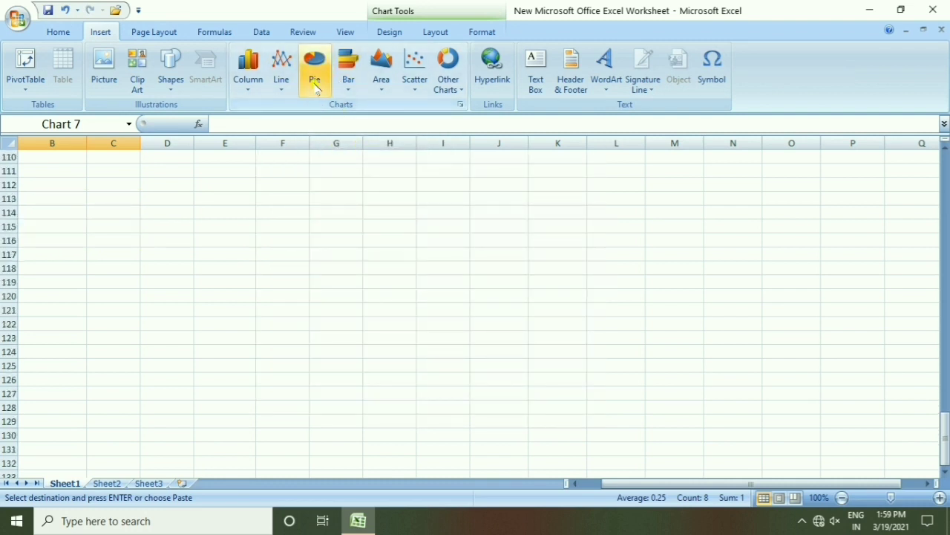
{"action": "left_click", "coordinate": [315, 71]}
{"action": "left_click", "coordinate": [322, 140]}
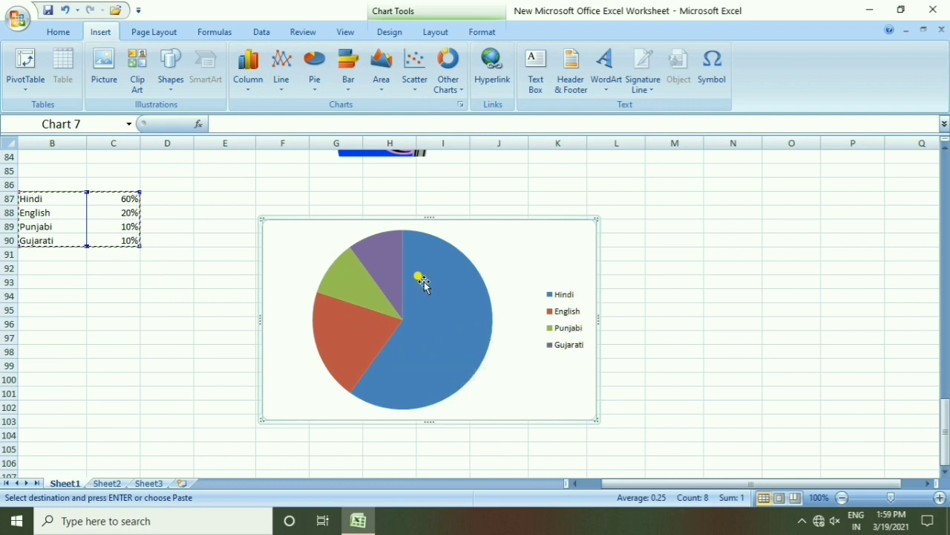
{"action": "mouse_move", "coordinate": [395, 326]}
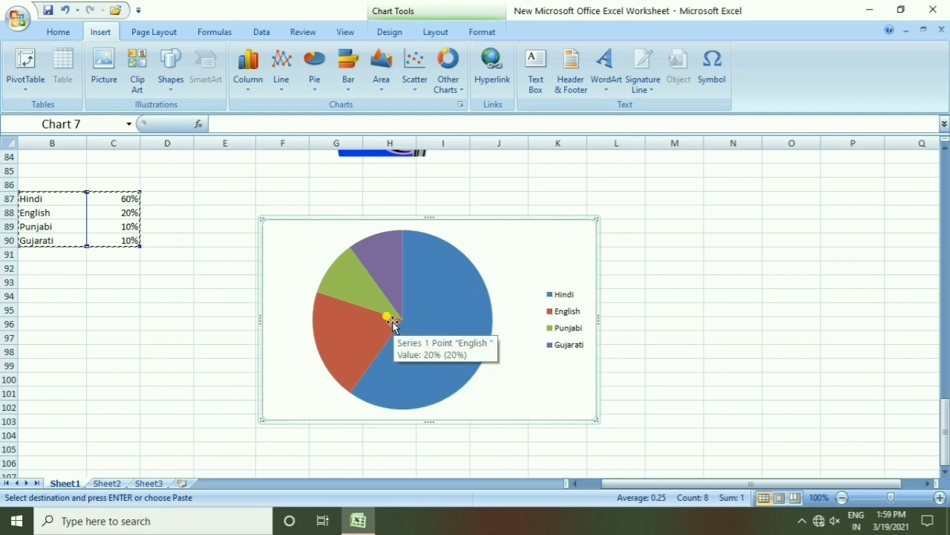
{"action": "left_click", "coordinate": [284, 94]}
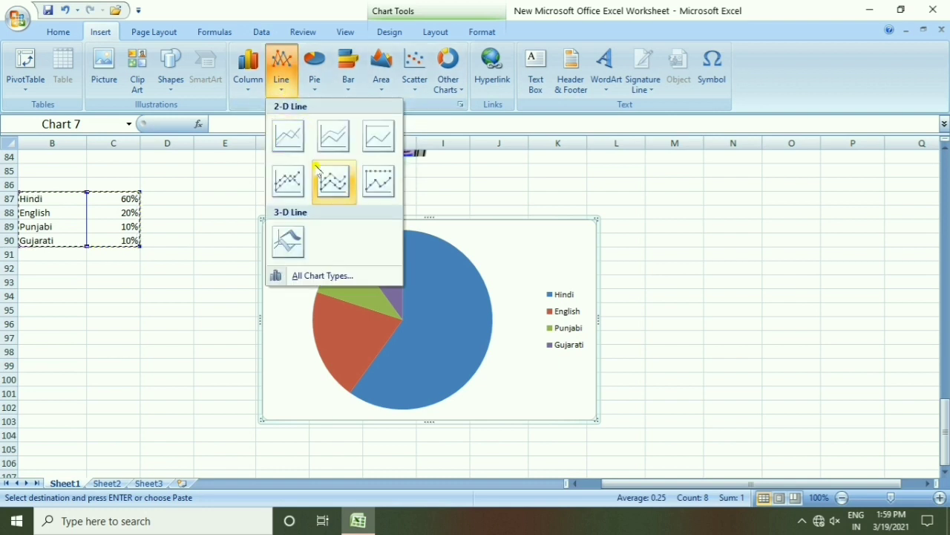
{"action": "left_click", "coordinate": [295, 180]}
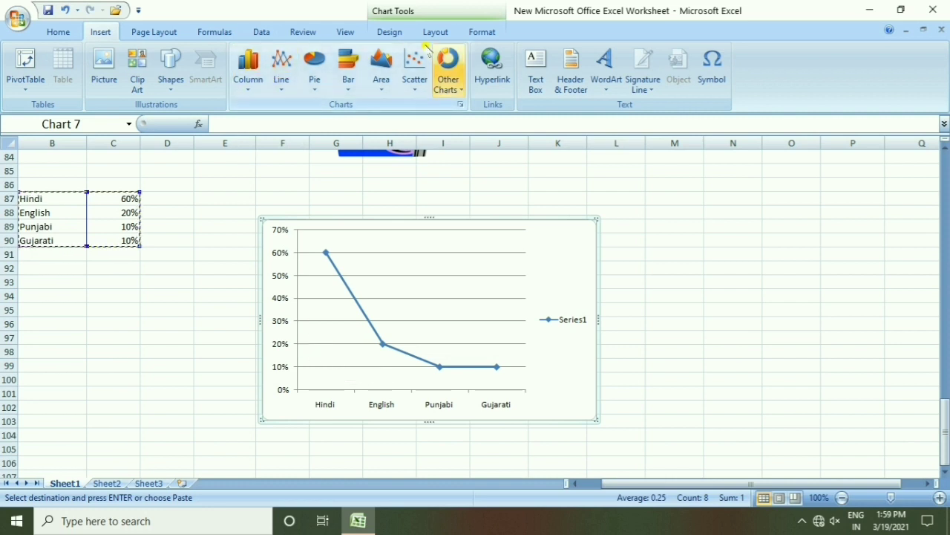
{"action": "left_click", "coordinate": [383, 74]}
{"action": "left_click", "coordinate": [390, 134]}
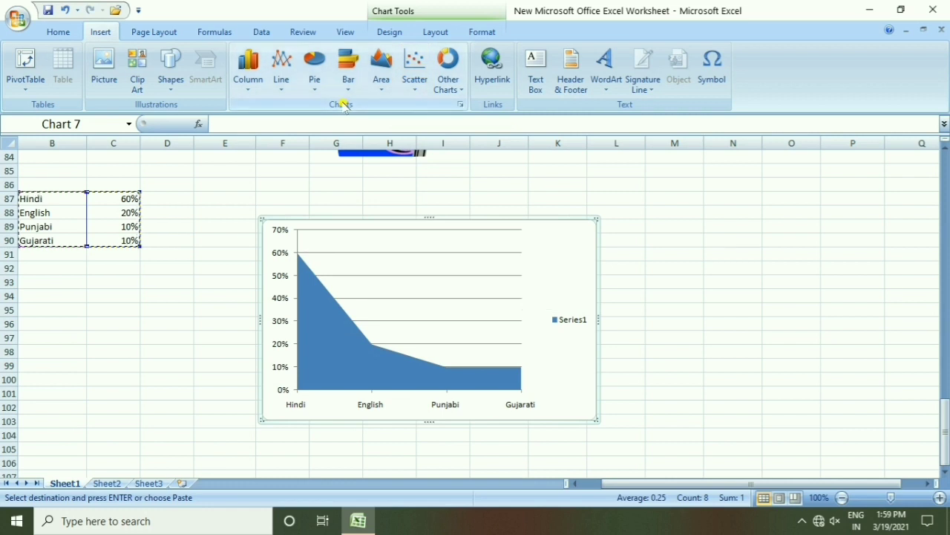
{"action": "scroll", "coordinate": [412, 167], "scroll_direction": "down", "scroll_amount": 9}
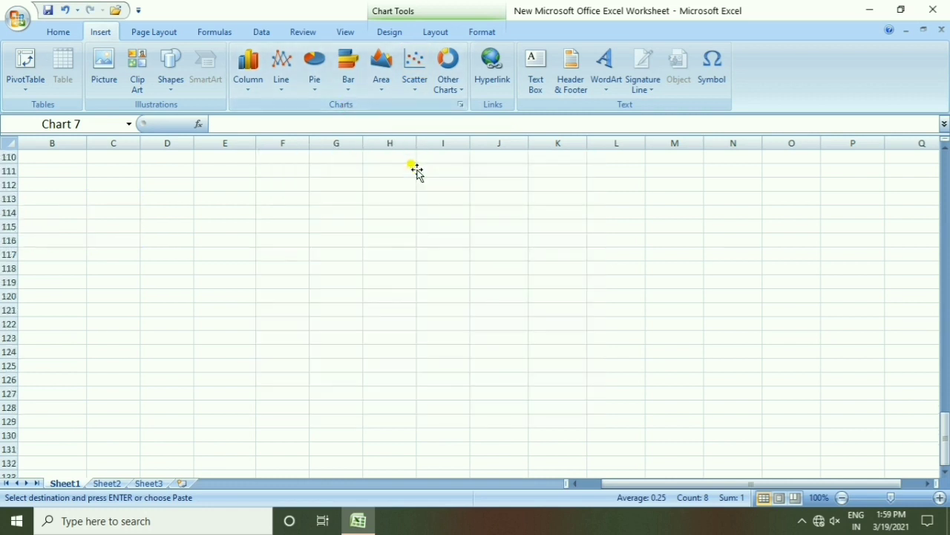
{"action": "left_click", "coordinate": [340, 213]}
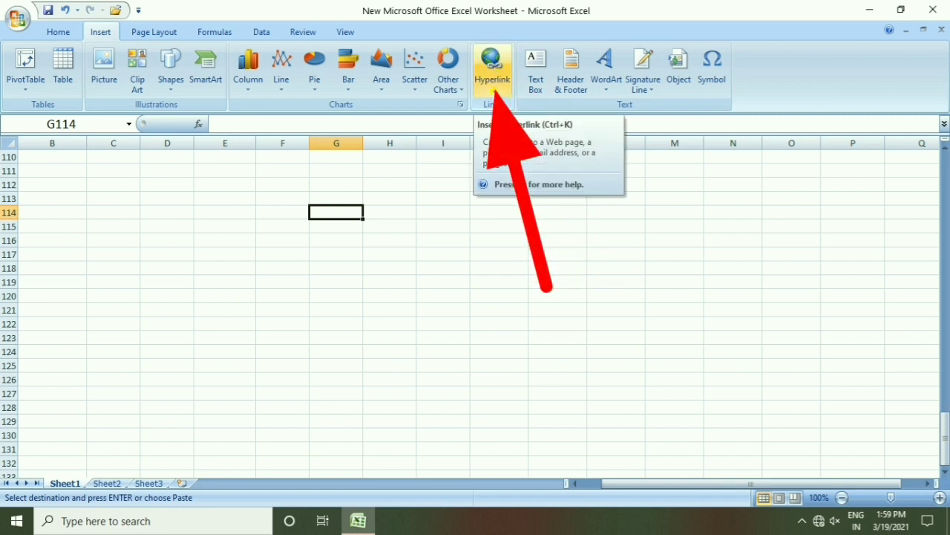
Link G114 to the MS office 2007 desktop folder and follow the link to confirm it opens
{"action": "left_click", "coordinate": [494, 75]}
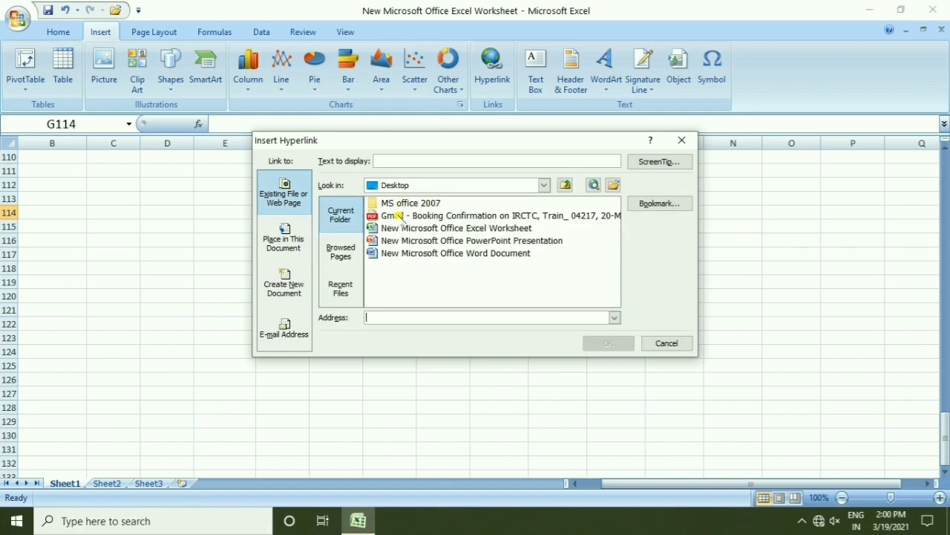
{"action": "left_click", "coordinate": [403, 204]}
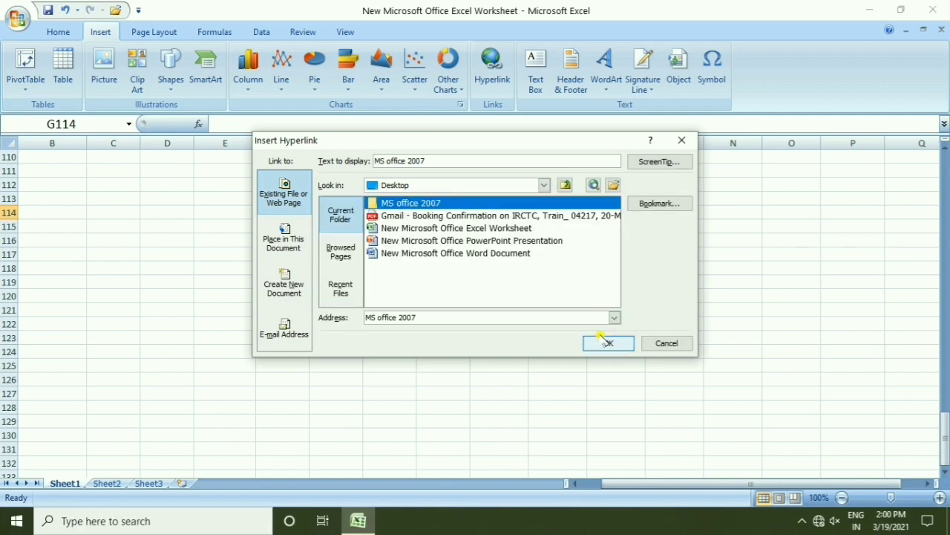
{"action": "left_click", "coordinate": [608, 343]}
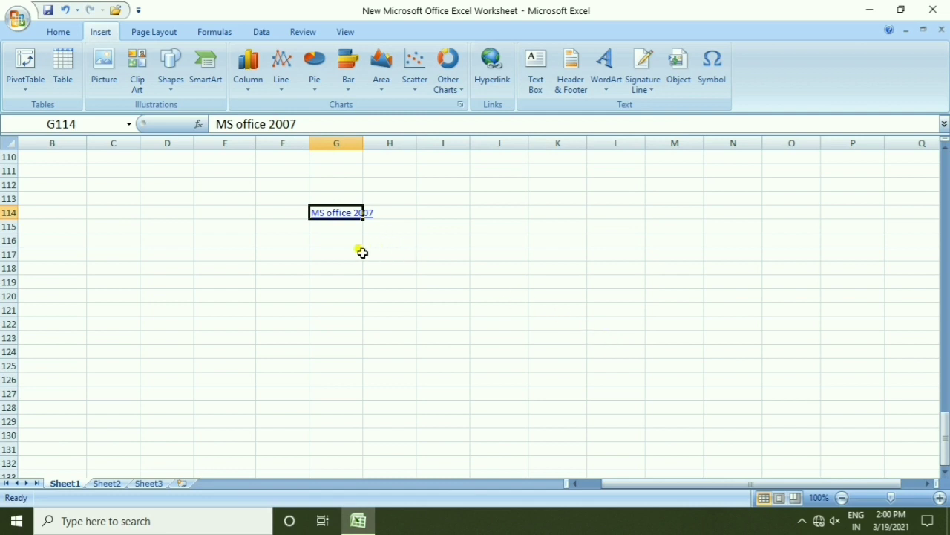
{"action": "left_click", "coordinate": [363, 253]}
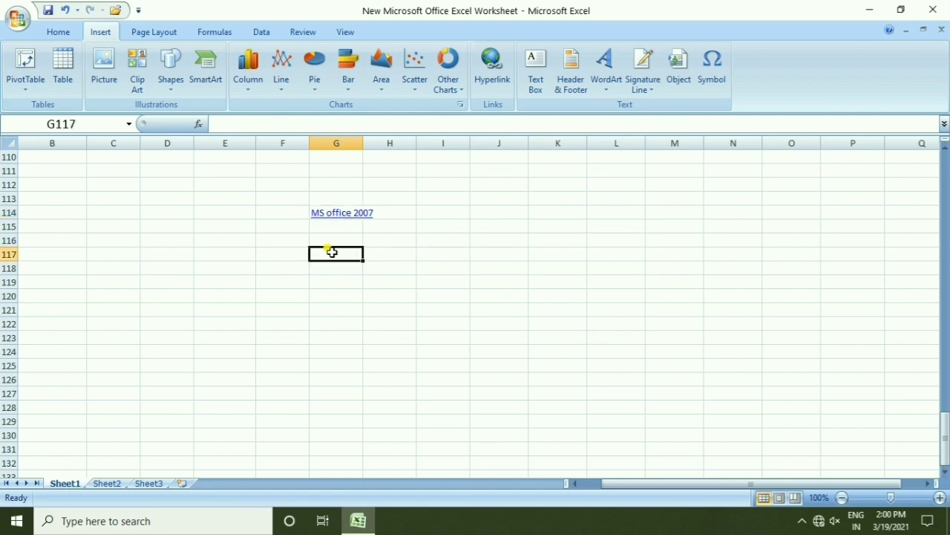
{"action": "left_click", "coordinate": [338, 215]}
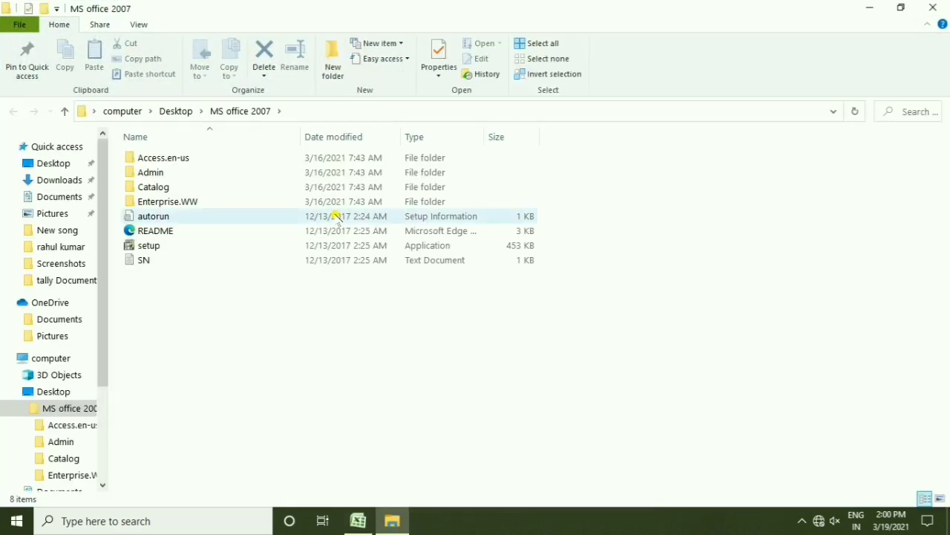
{"action": "left_click", "coordinate": [945, 9]}
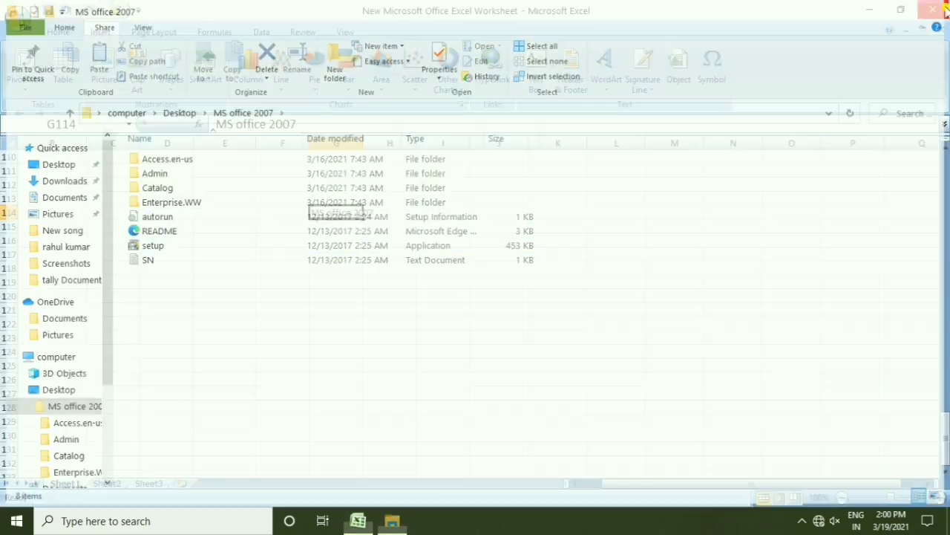
{"action": "left_click", "coordinate": [336, 274]}
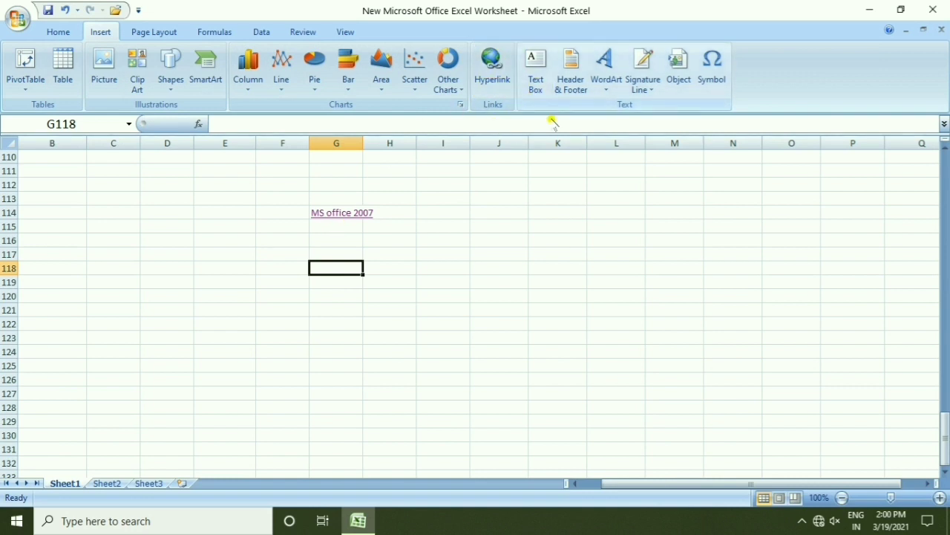
Scroll down to cell E131 and type sample text into the page header
{"action": "scroll", "coordinate": [458, 209], "scroll_direction": "down", "scroll_amount": 5}
{"action": "left_click", "coordinate": [167, 157]}
{"action": "left_click", "coordinate": [204, 235]}
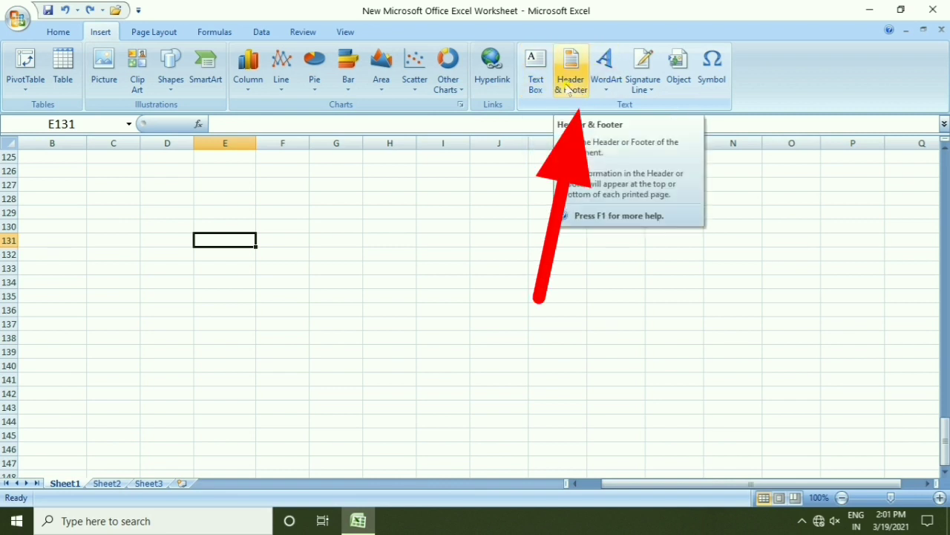
{"action": "left_click", "coordinate": [569, 83]}
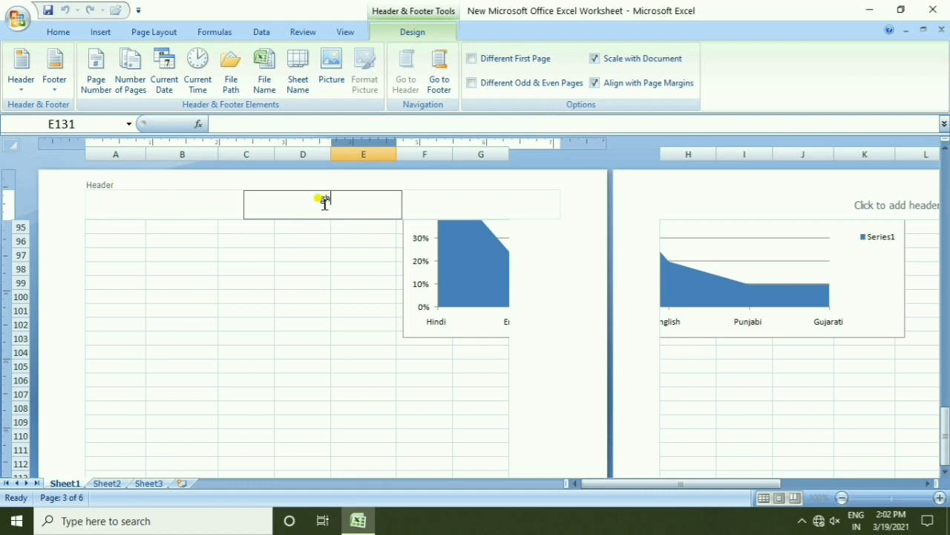
{"action": "type", "text": "hhffghgfhfghfgfghghg"}
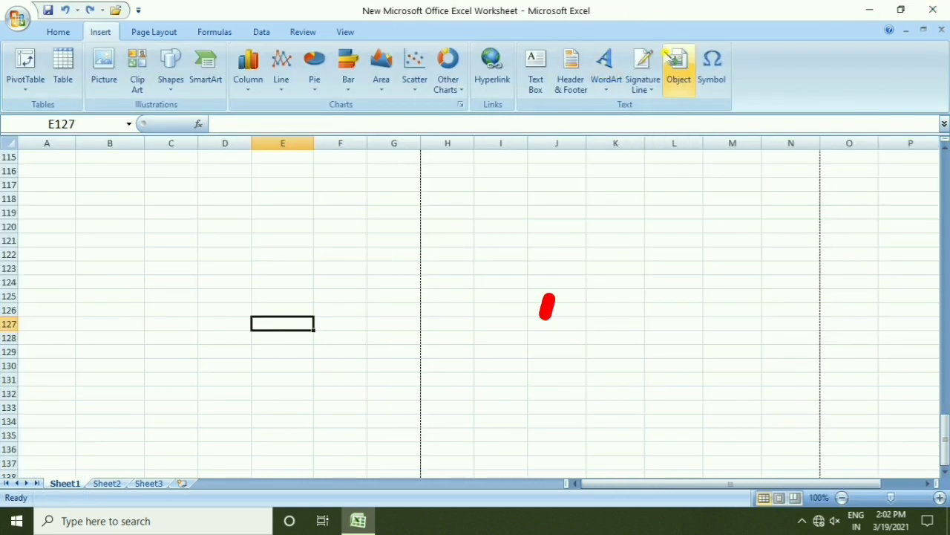
Merge and center cells A115:I121 into one block
{"action": "left_click", "coordinate": [606, 82]}
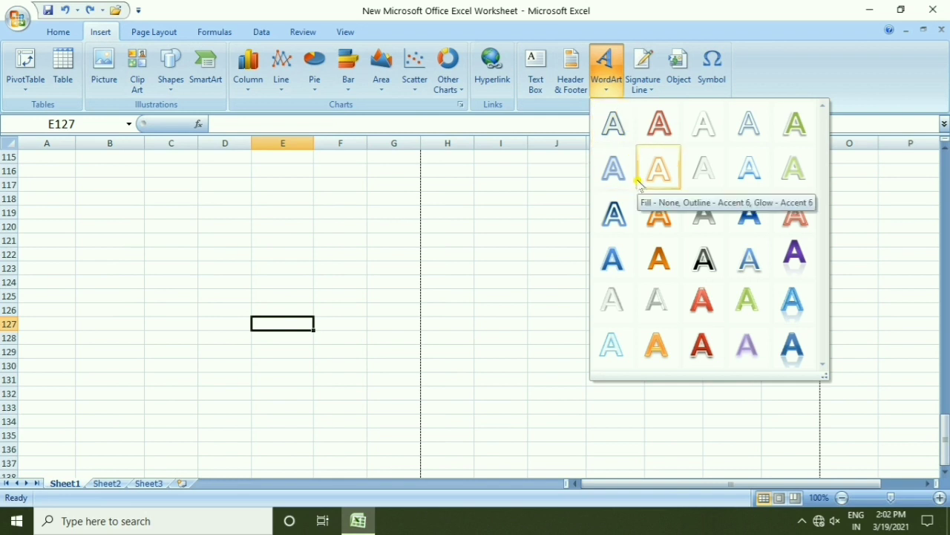
{"action": "left_click", "coordinate": [515, 235]}
{"action": "left_click_drag", "start_coordinate": [40, 158], "coordinate": [492, 230]}
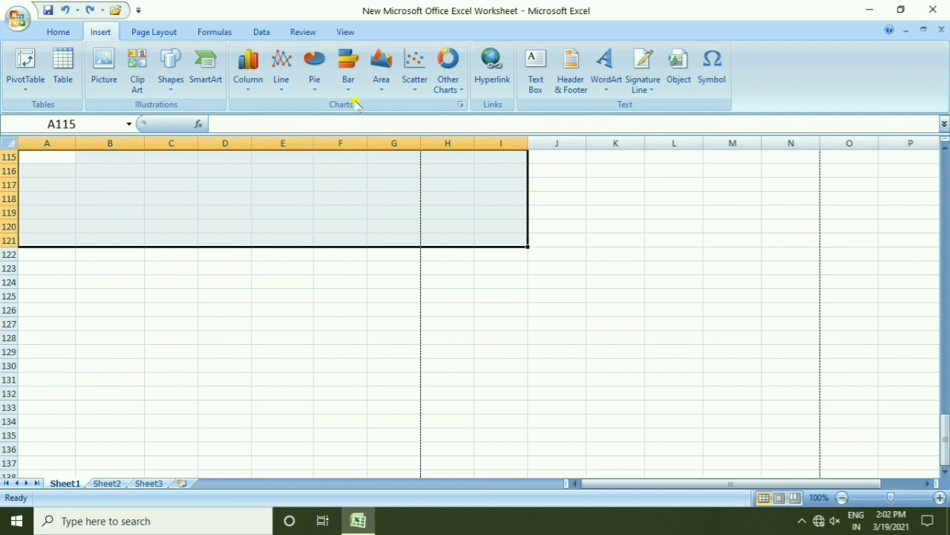
{"action": "left_click", "coordinate": [58, 32]}
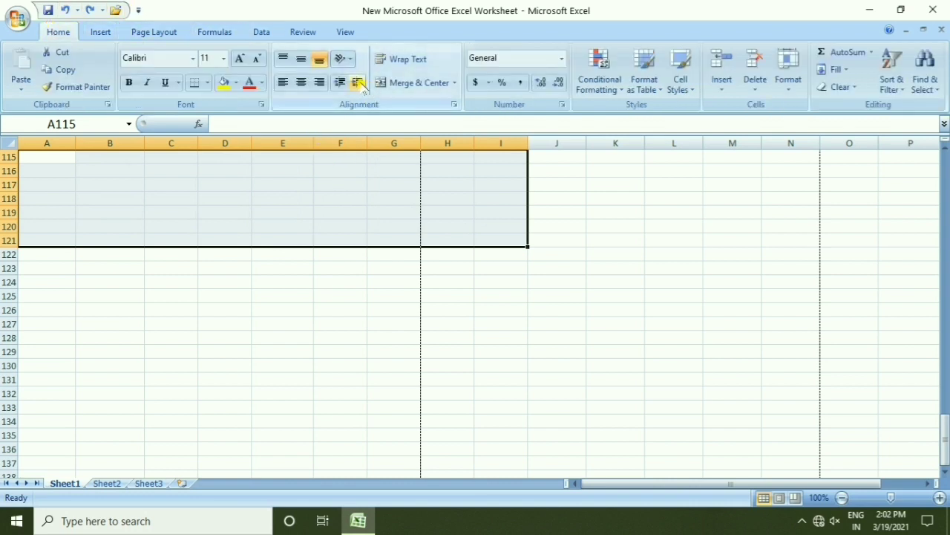
{"action": "left_click", "coordinate": [412, 83]}
{"action": "left_click", "coordinate": [372, 296]}
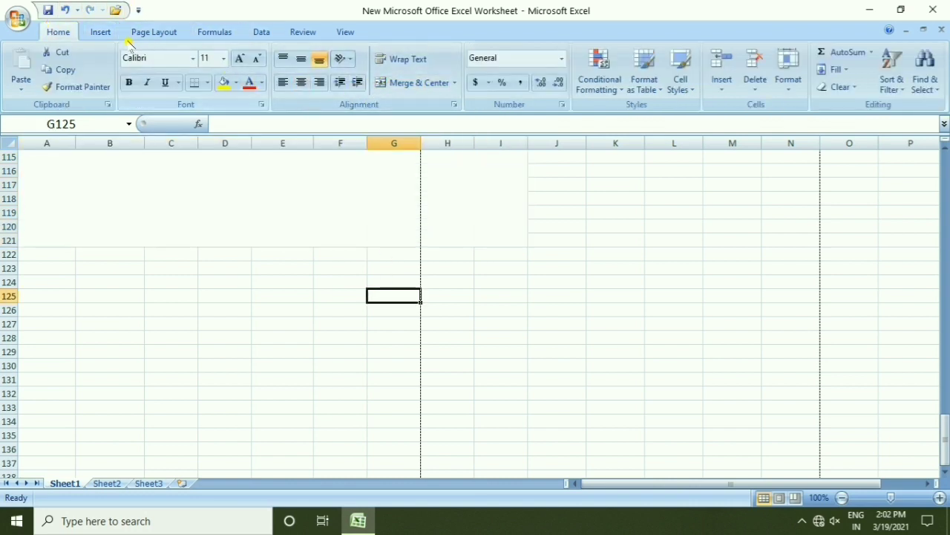
{"action": "left_click", "coordinate": [100, 32]}
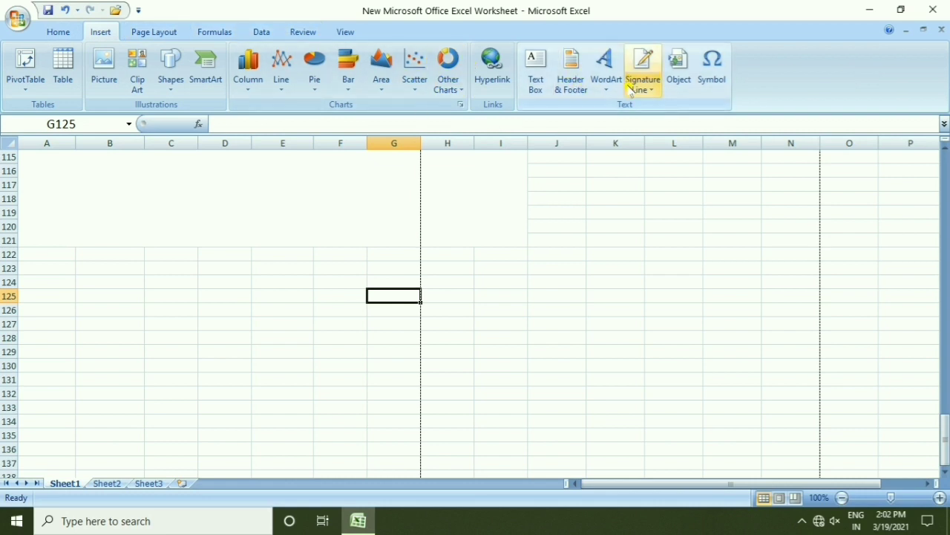
Insert orange-outlined WordArt reading 'marksheet'
{"action": "left_click", "coordinate": [606, 71]}
{"action": "left_click", "coordinate": [659, 123]}
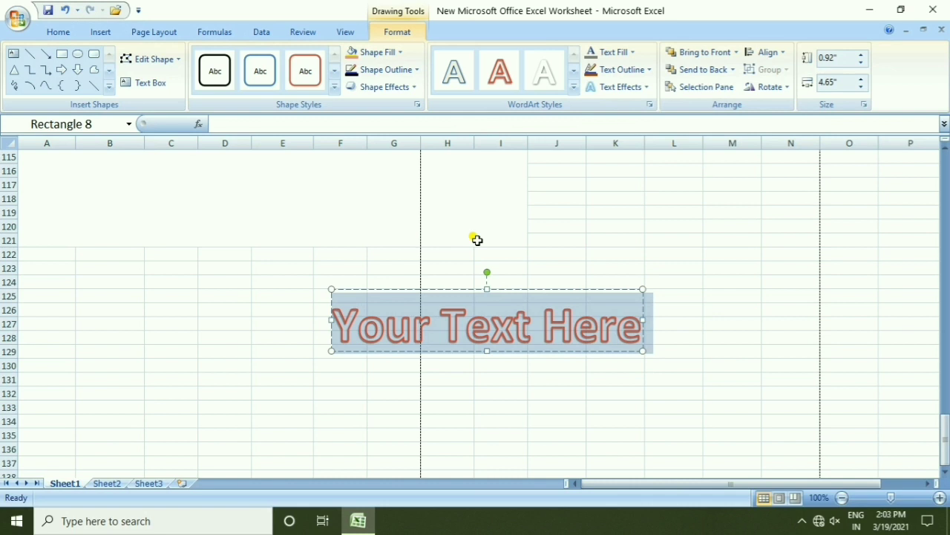
{"action": "type", "text": "markshe"}
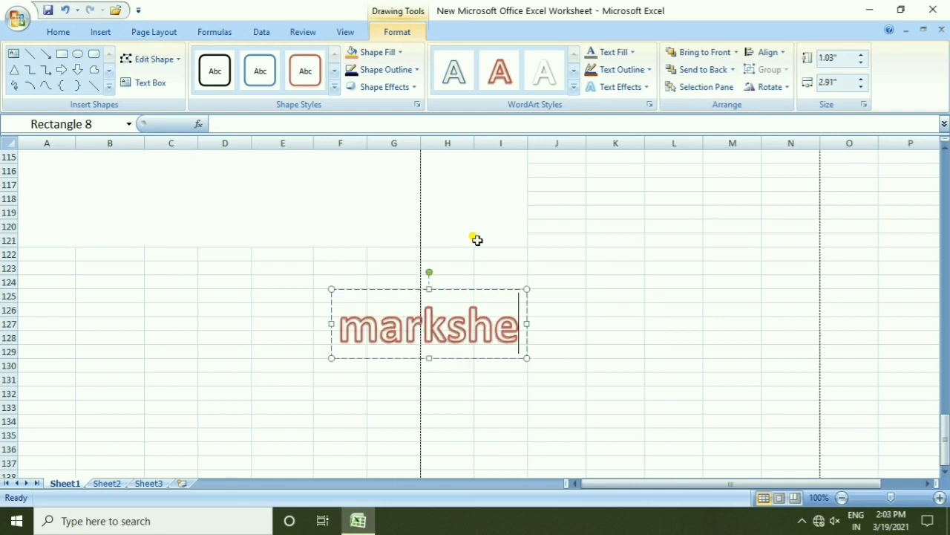
{"action": "type", "text": "et"}
{"action": "key", "text": "Return"}
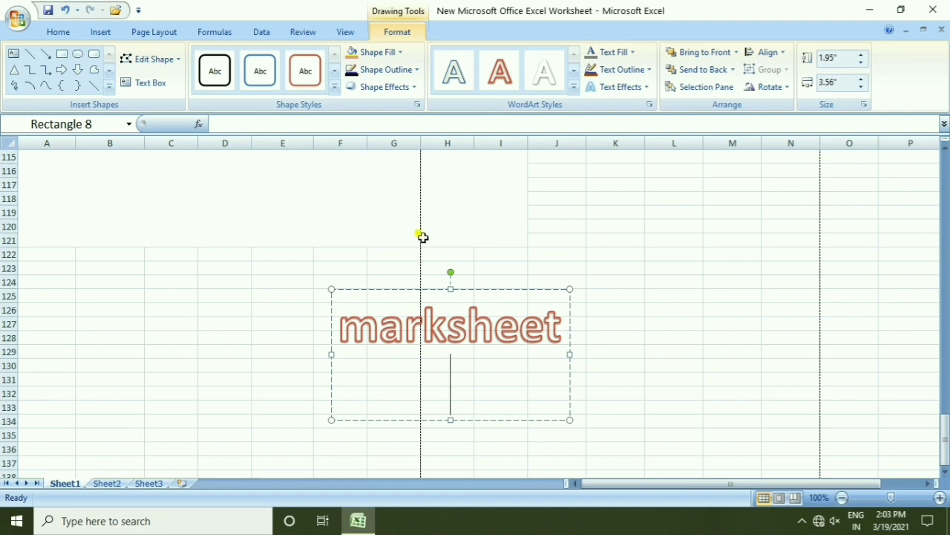
Move the marksheet WordArt over the merged A115:I121 block
{"action": "scroll", "coordinate": [457, 282], "scroll_direction": "up", "scroll_amount": 4}
{"action": "scroll", "coordinate": [458, 282], "scroll_direction": "up", "scroll_amount": 6}
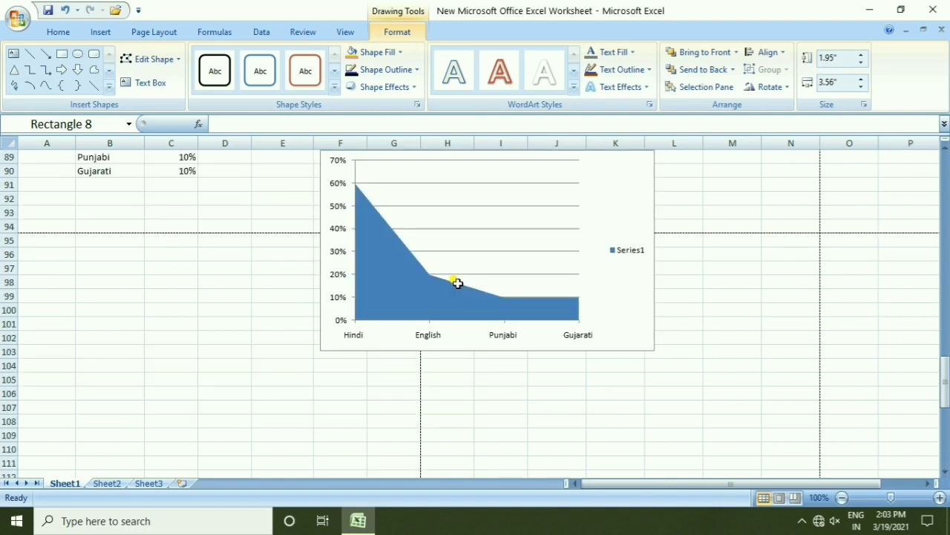
{"action": "scroll", "coordinate": [452, 291], "scroll_direction": "down", "scroll_amount": 10}
{"action": "scroll", "coordinate": [450, 291], "scroll_direction": "up", "scroll_amount": 1}
{"action": "key", "text": "Escape"}
{"action": "key", "text": "Escape"}
{"action": "left_click", "coordinate": [468, 380]}
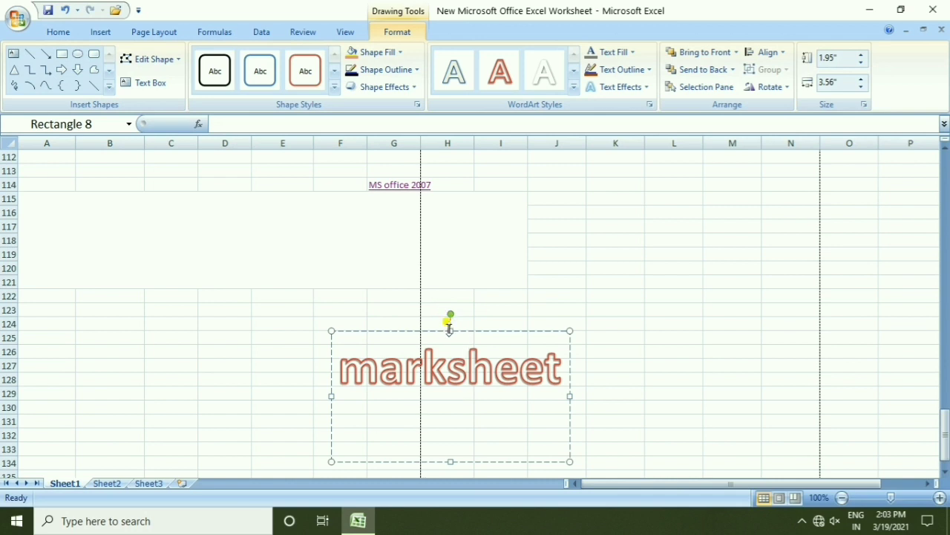
{"action": "left_click_drag", "start_coordinate": [436, 327], "coordinate": [234, 170]}
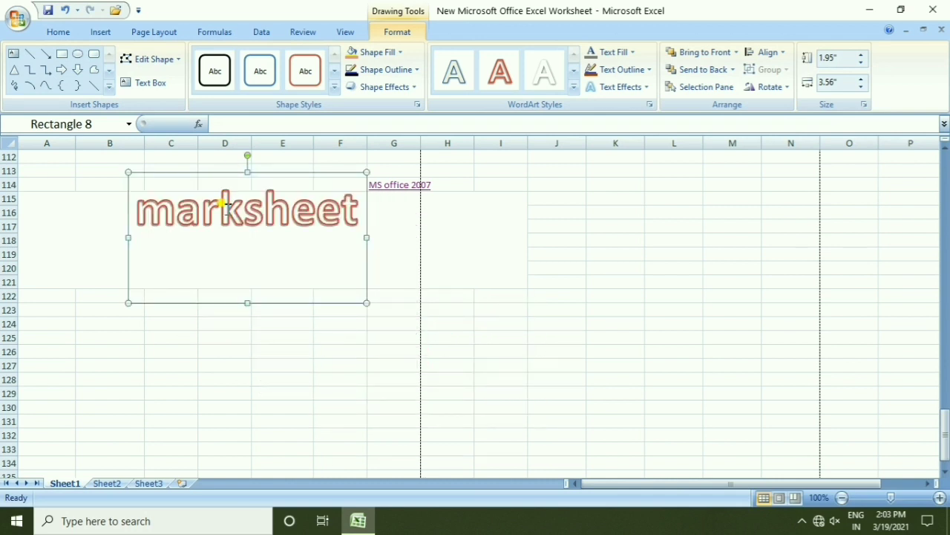
{"action": "left_click_drag", "start_coordinate": [226, 205], "coordinate": [225, 225]}
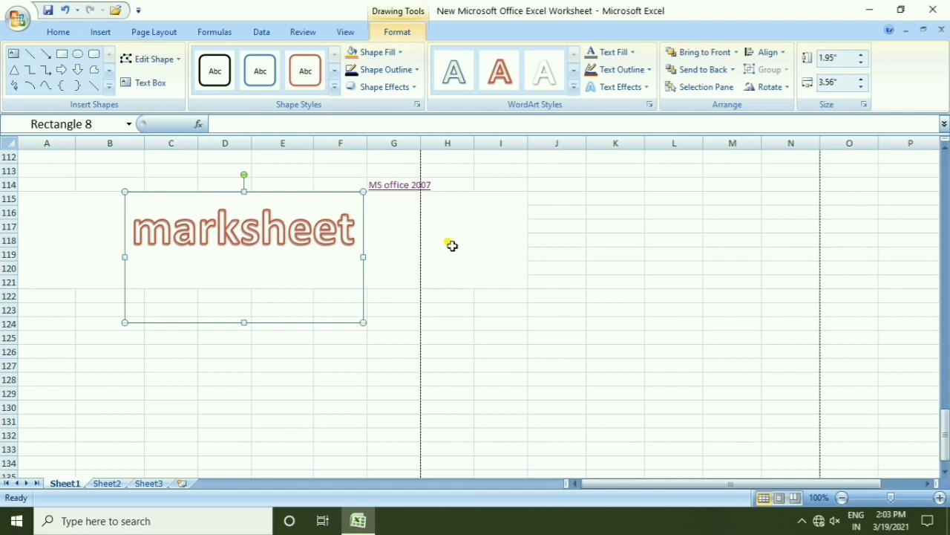
{"action": "left_click", "coordinate": [330, 297]}
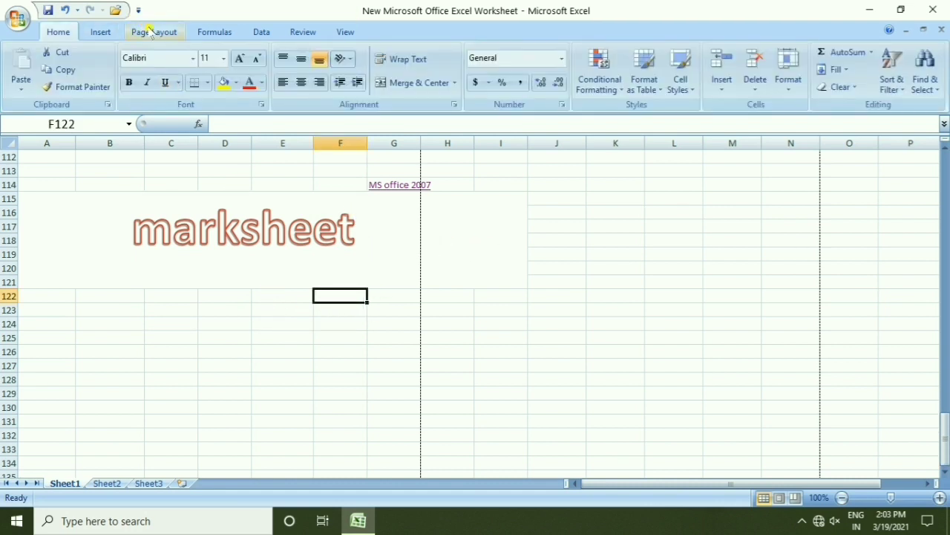
{"action": "scroll", "coordinate": [237, 206], "scroll_direction": "down", "scroll_amount": 9}
Insert a Microsoft Office Signature Line with the signer's name, title and e-mail filled in
{"action": "left_click", "coordinate": [100, 32]}
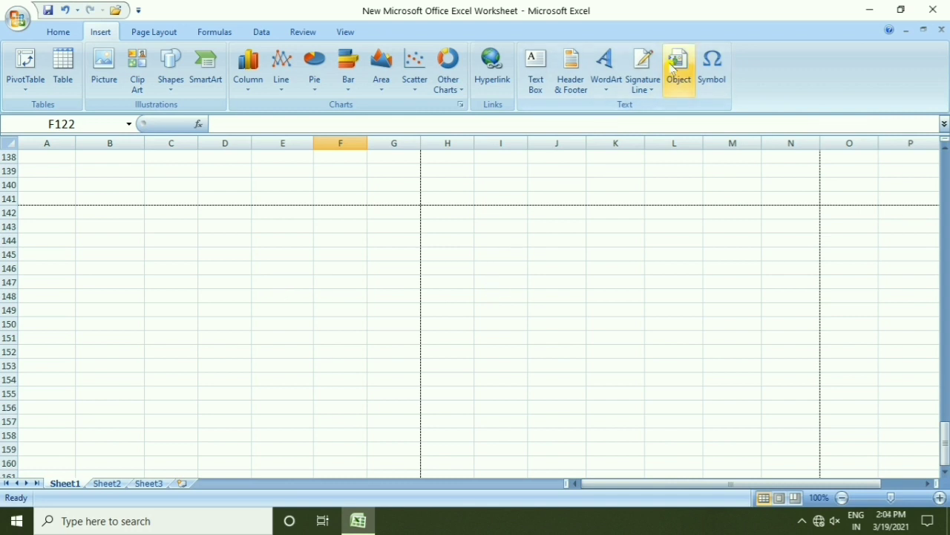
{"action": "left_click", "coordinate": [649, 90]}
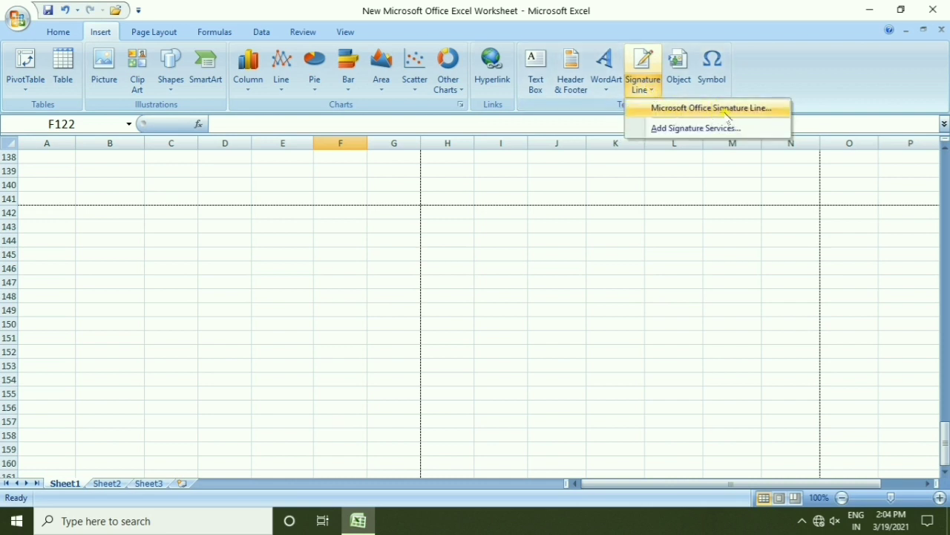
{"action": "left_click", "coordinate": [712, 107]}
{"action": "type", "text": "manger"}
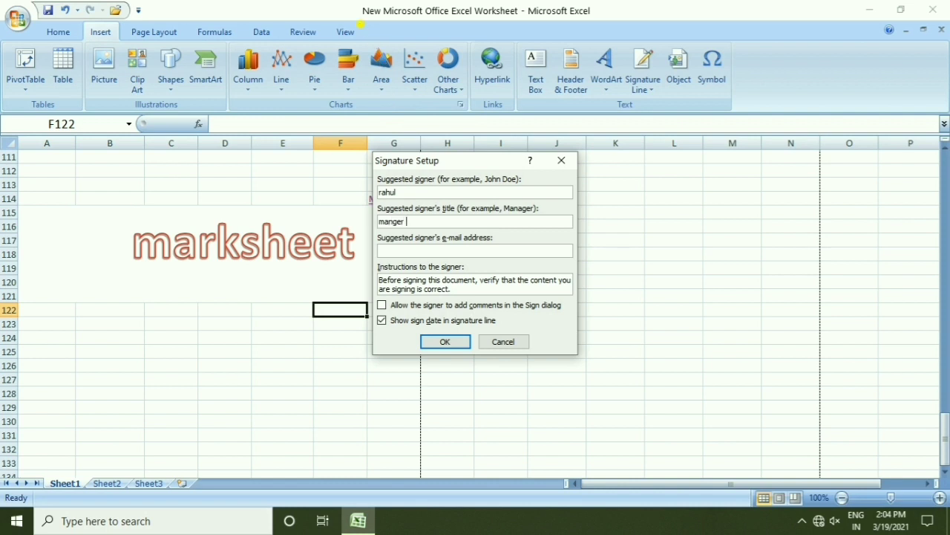
{"action": "left_click", "coordinate": [442, 250]}
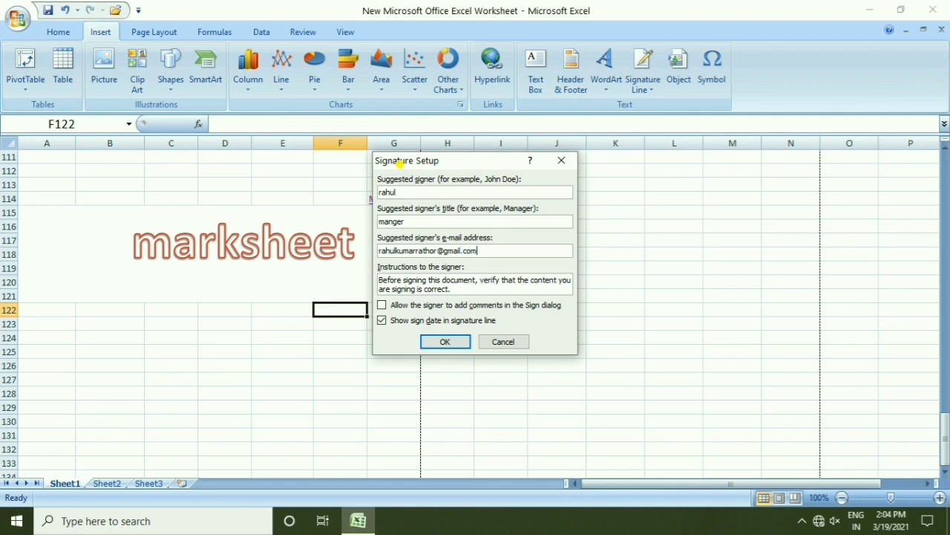
{"action": "left_click", "coordinate": [445, 342]}
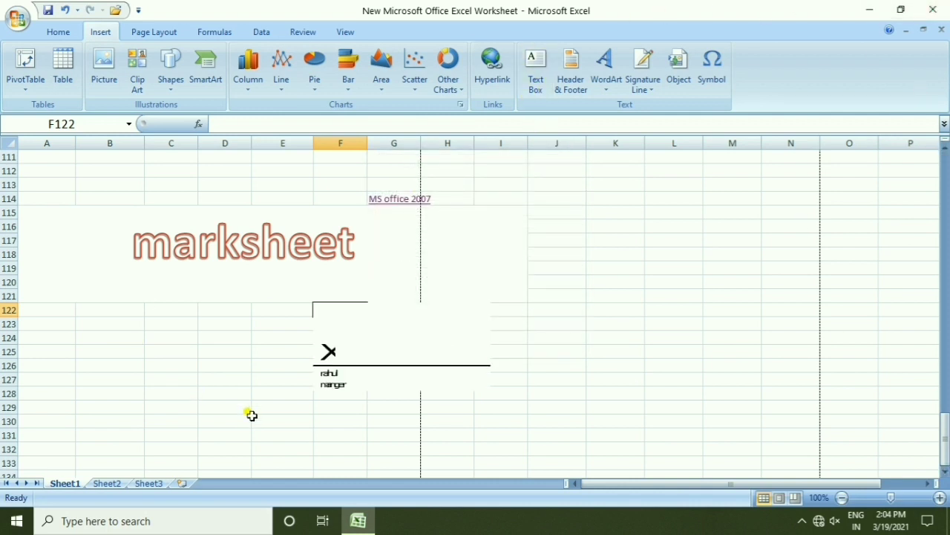
{"action": "left_click", "coordinate": [363, 364]}
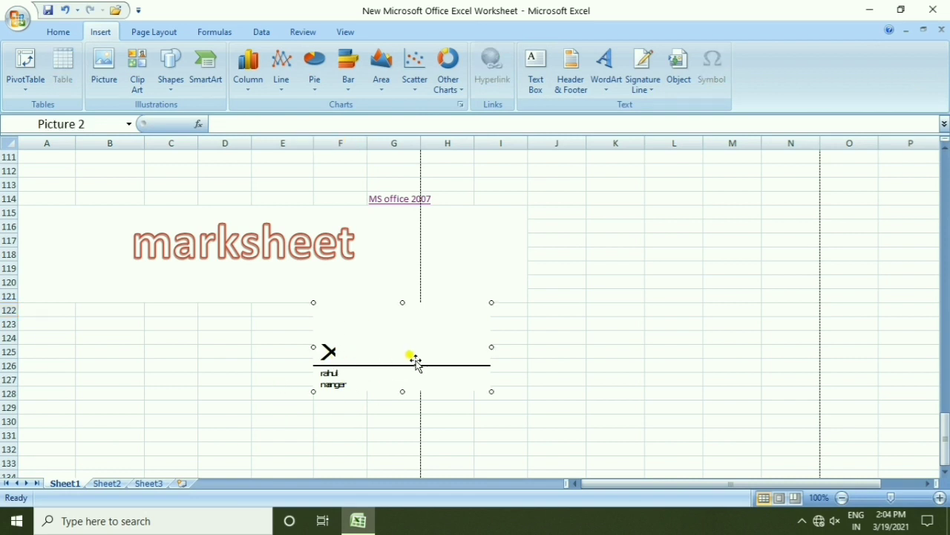
{"action": "scroll", "coordinate": [416, 360], "scroll_direction": "down", "scroll_amount": 4}
{"action": "left_click", "coordinate": [369, 368]}
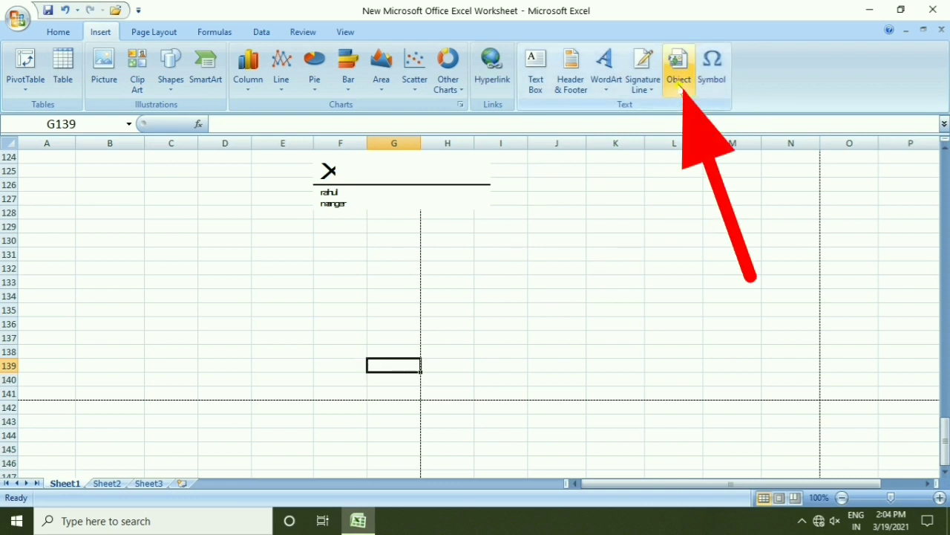
{"action": "left_click", "coordinate": [680, 84]}
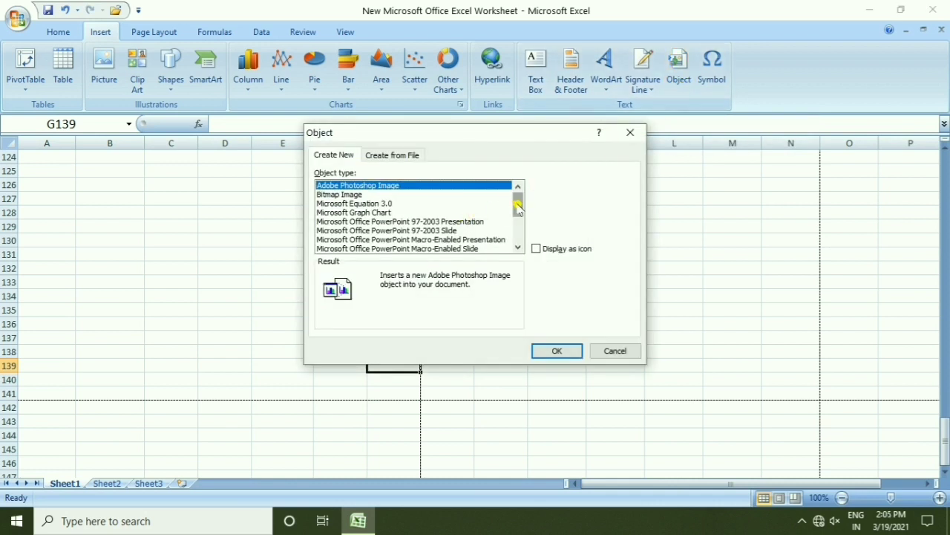
{"action": "left_click_drag", "start_coordinate": [518, 208], "coordinate": [519, 227]}
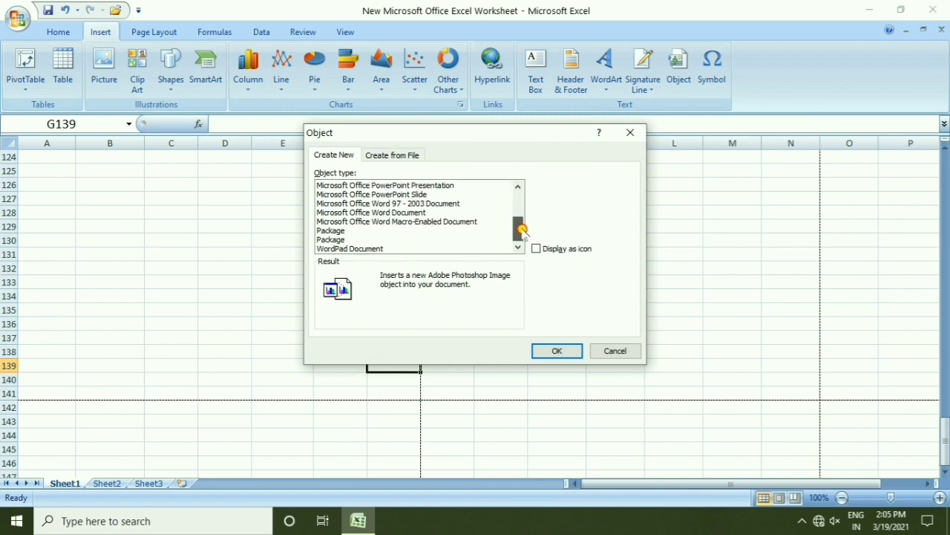
{"action": "left_click", "coordinate": [615, 351]}
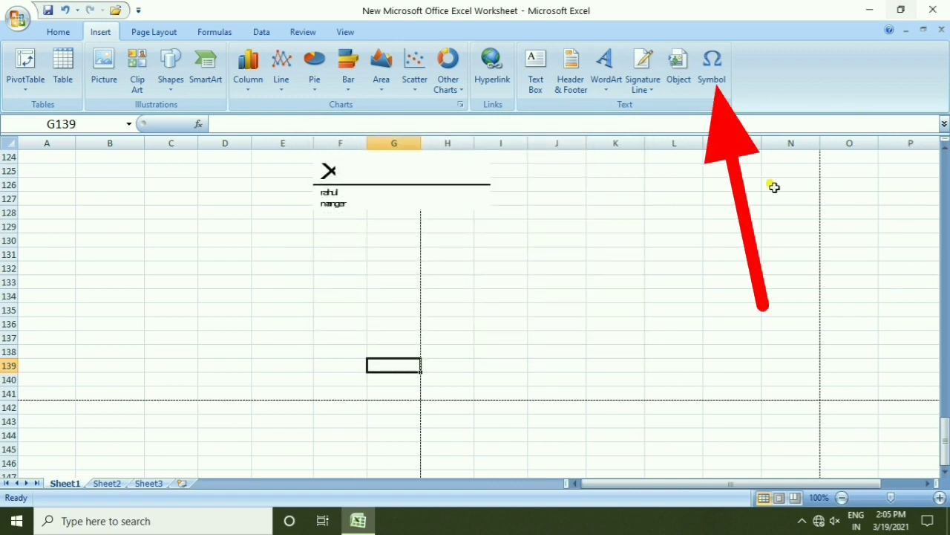
{"action": "left_click", "coordinate": [717, 78]}
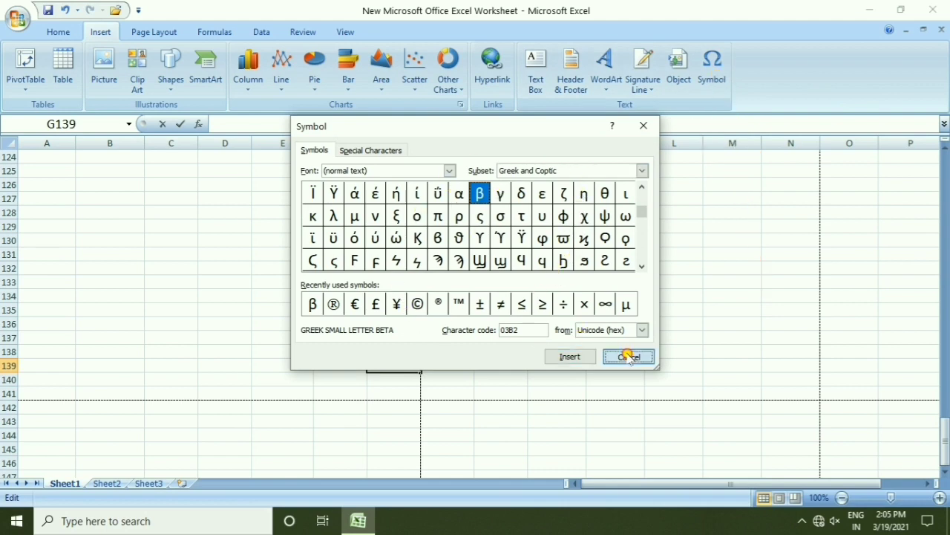
{"action": "left_click", "coordinate": [628, 356]}
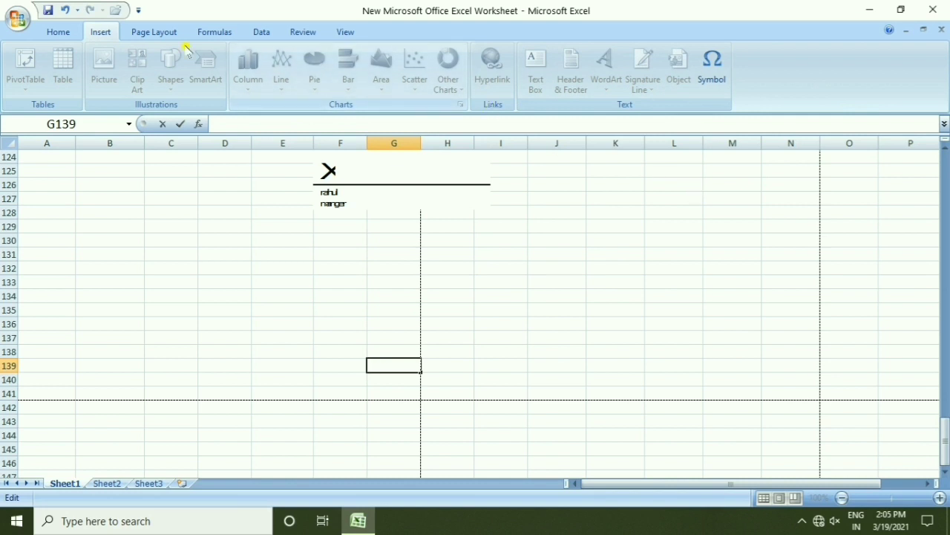
{"action": "left_click", "coordinate": [78, 35]}
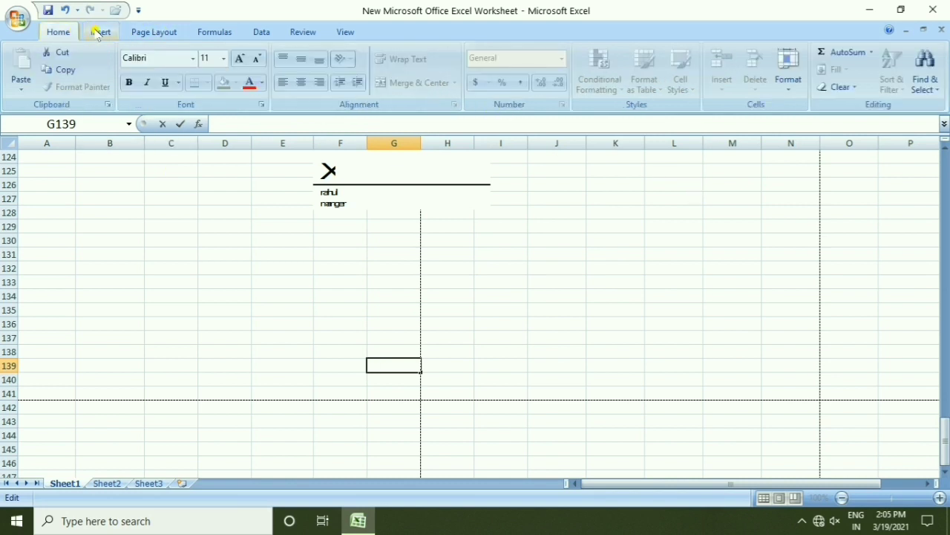
{"action": "left_click", "coordinate": [99, 35]}
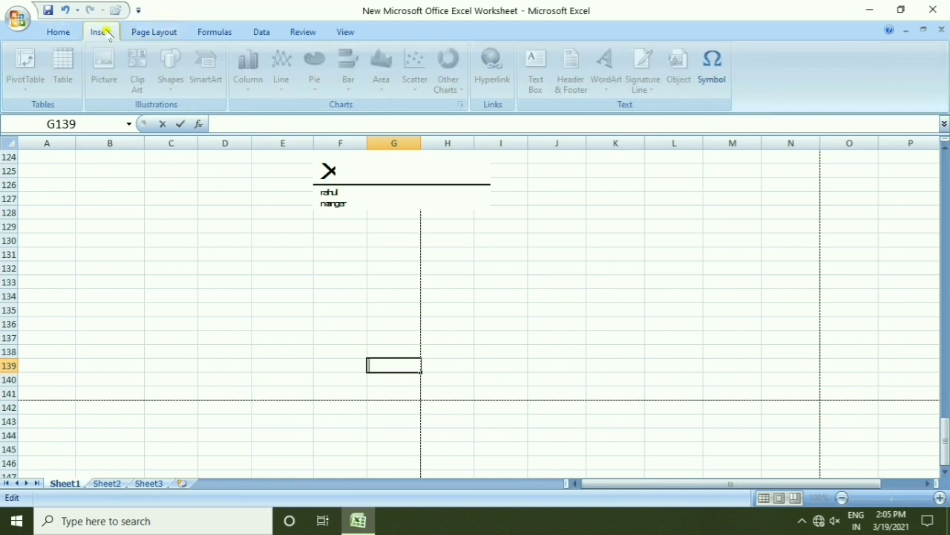
{"action": "left_click", "coordinate": [184, 283]}
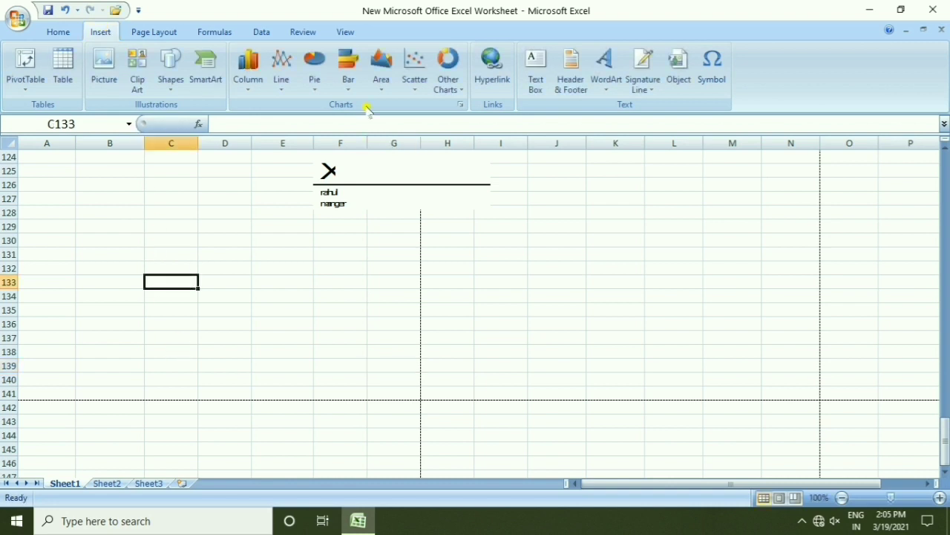